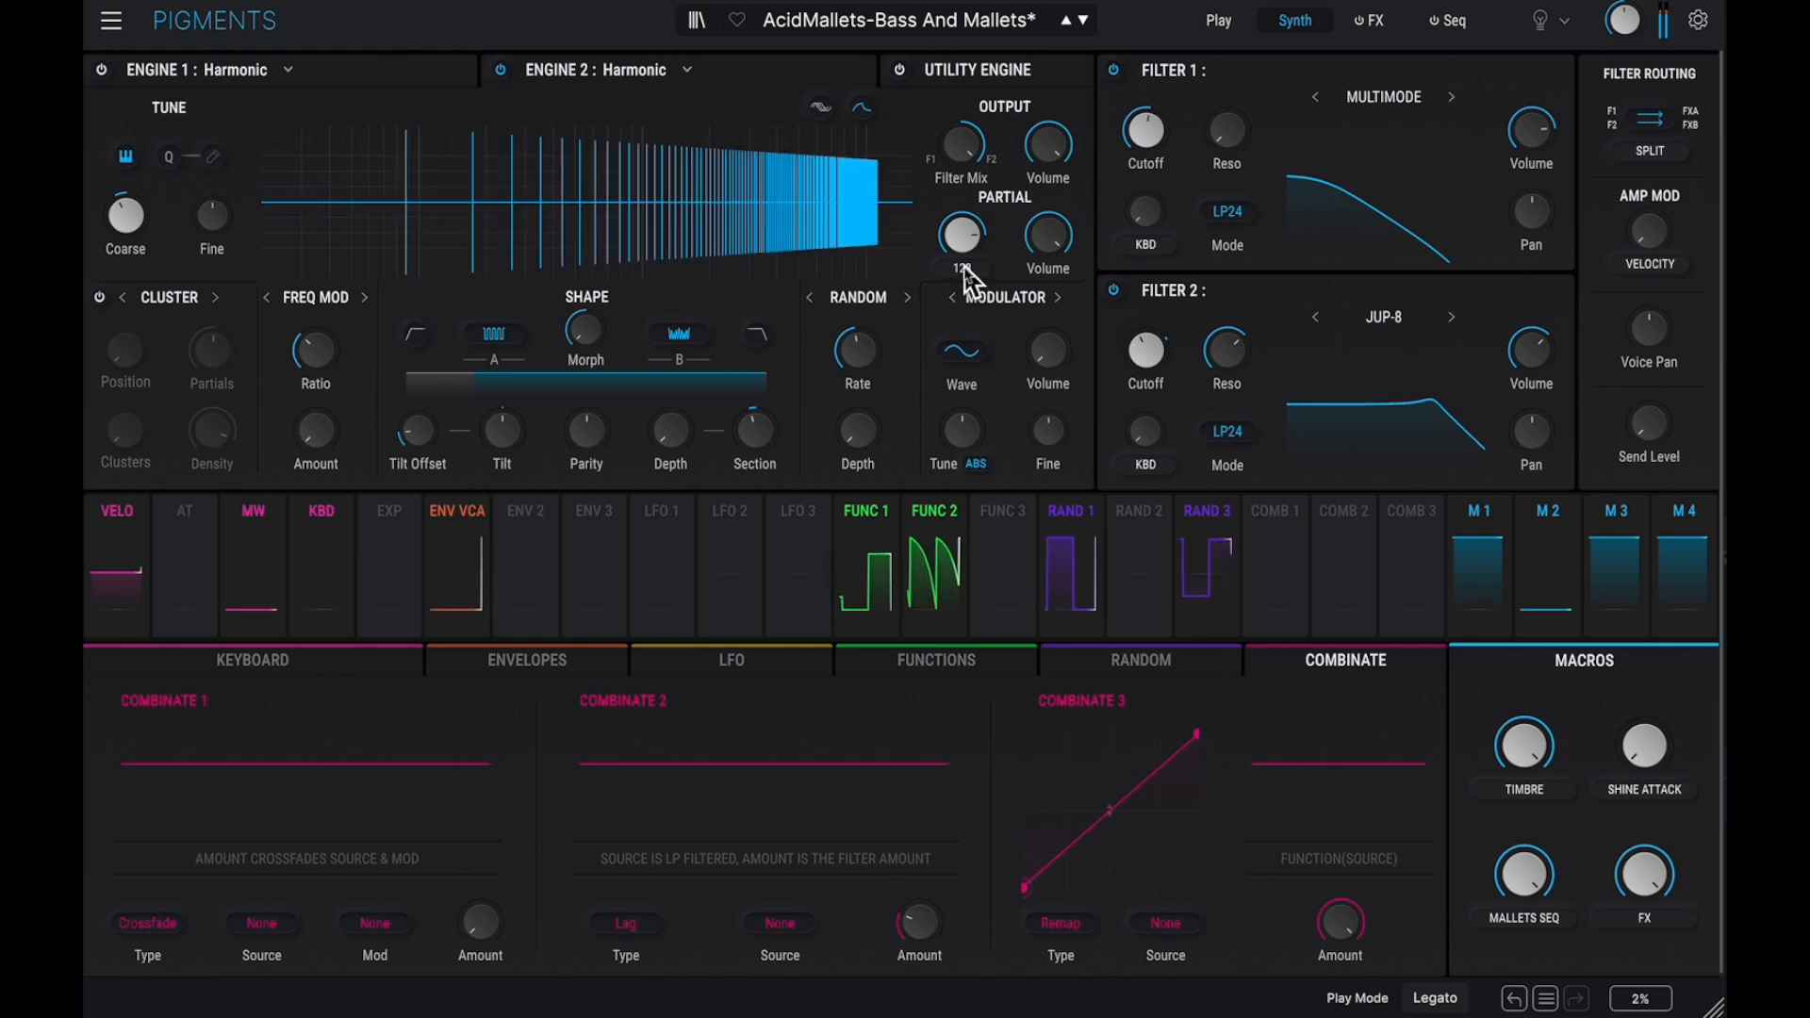
Set Engine 2's partial count to 128 and raise its frequency modulation ratio.
mouse_move(964, 238)
left_mouse_down()
mouse_move(959, 339)
mouse_move(913, 428)
mouse_move(906, 504)
mouse_move(911, 283)
mouse_move(959, 231)
left_mouse_up()
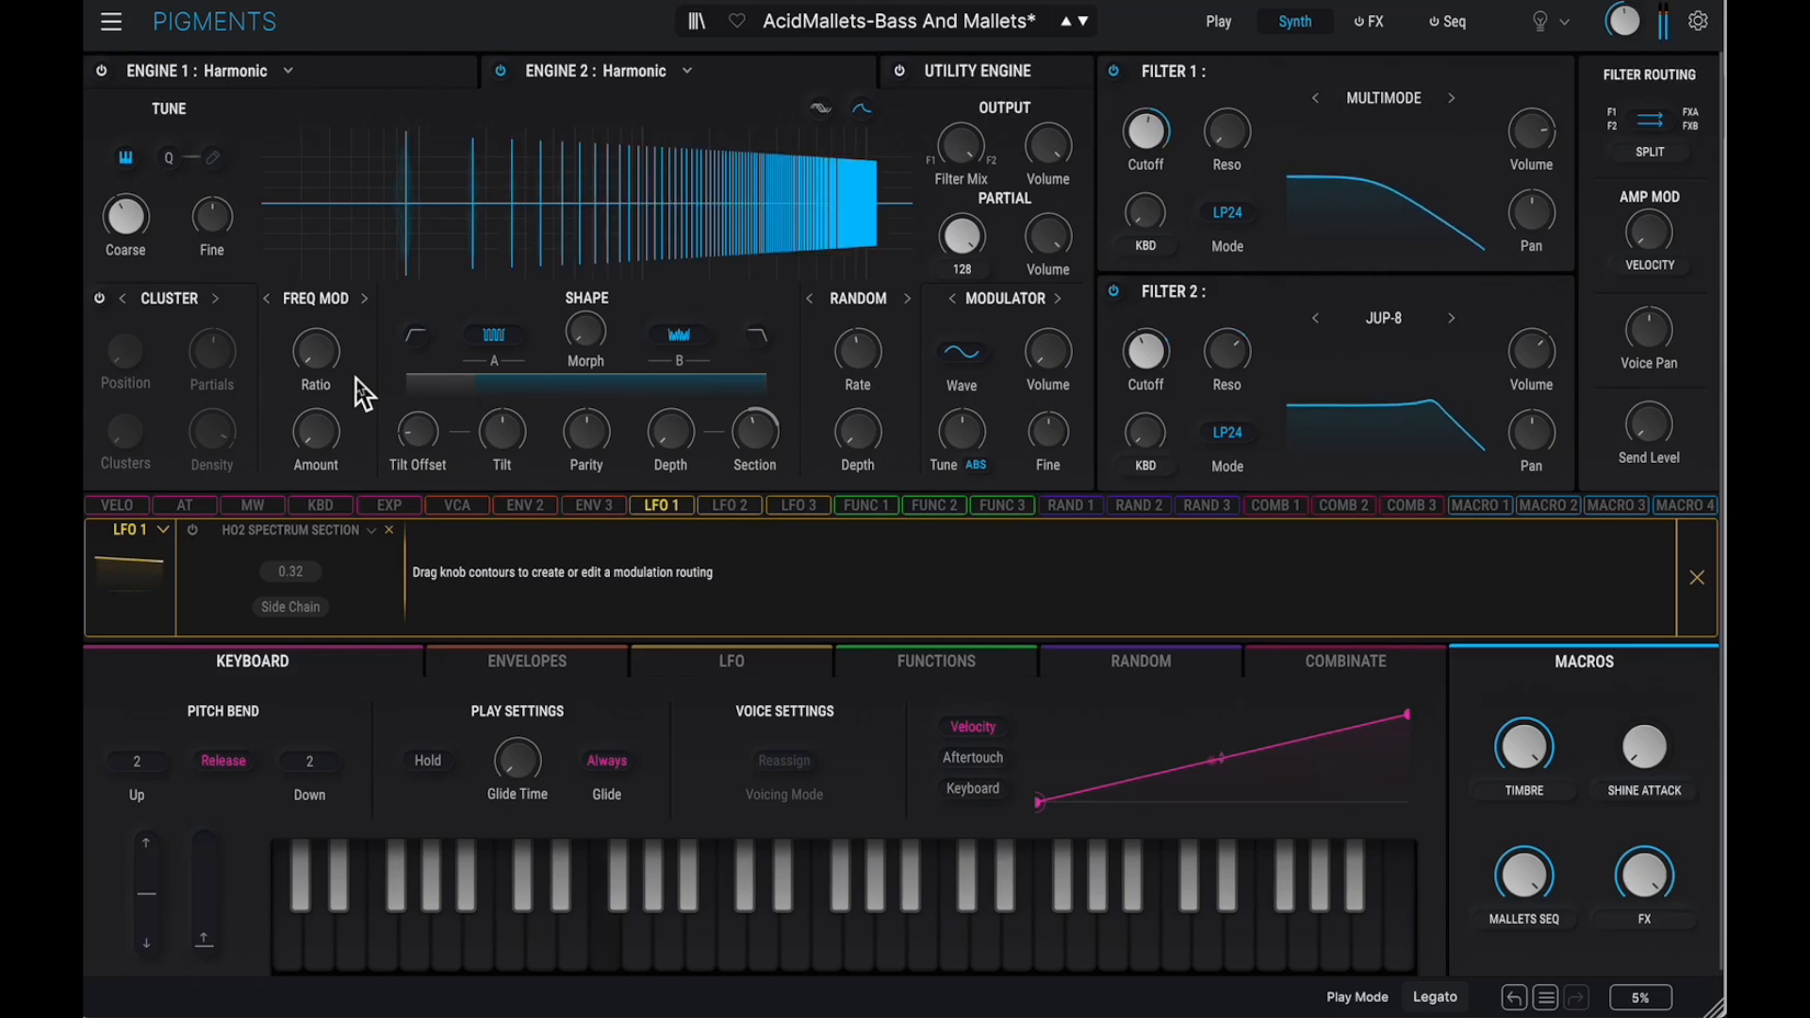
left_click_drag(314, 377, 298, 298)
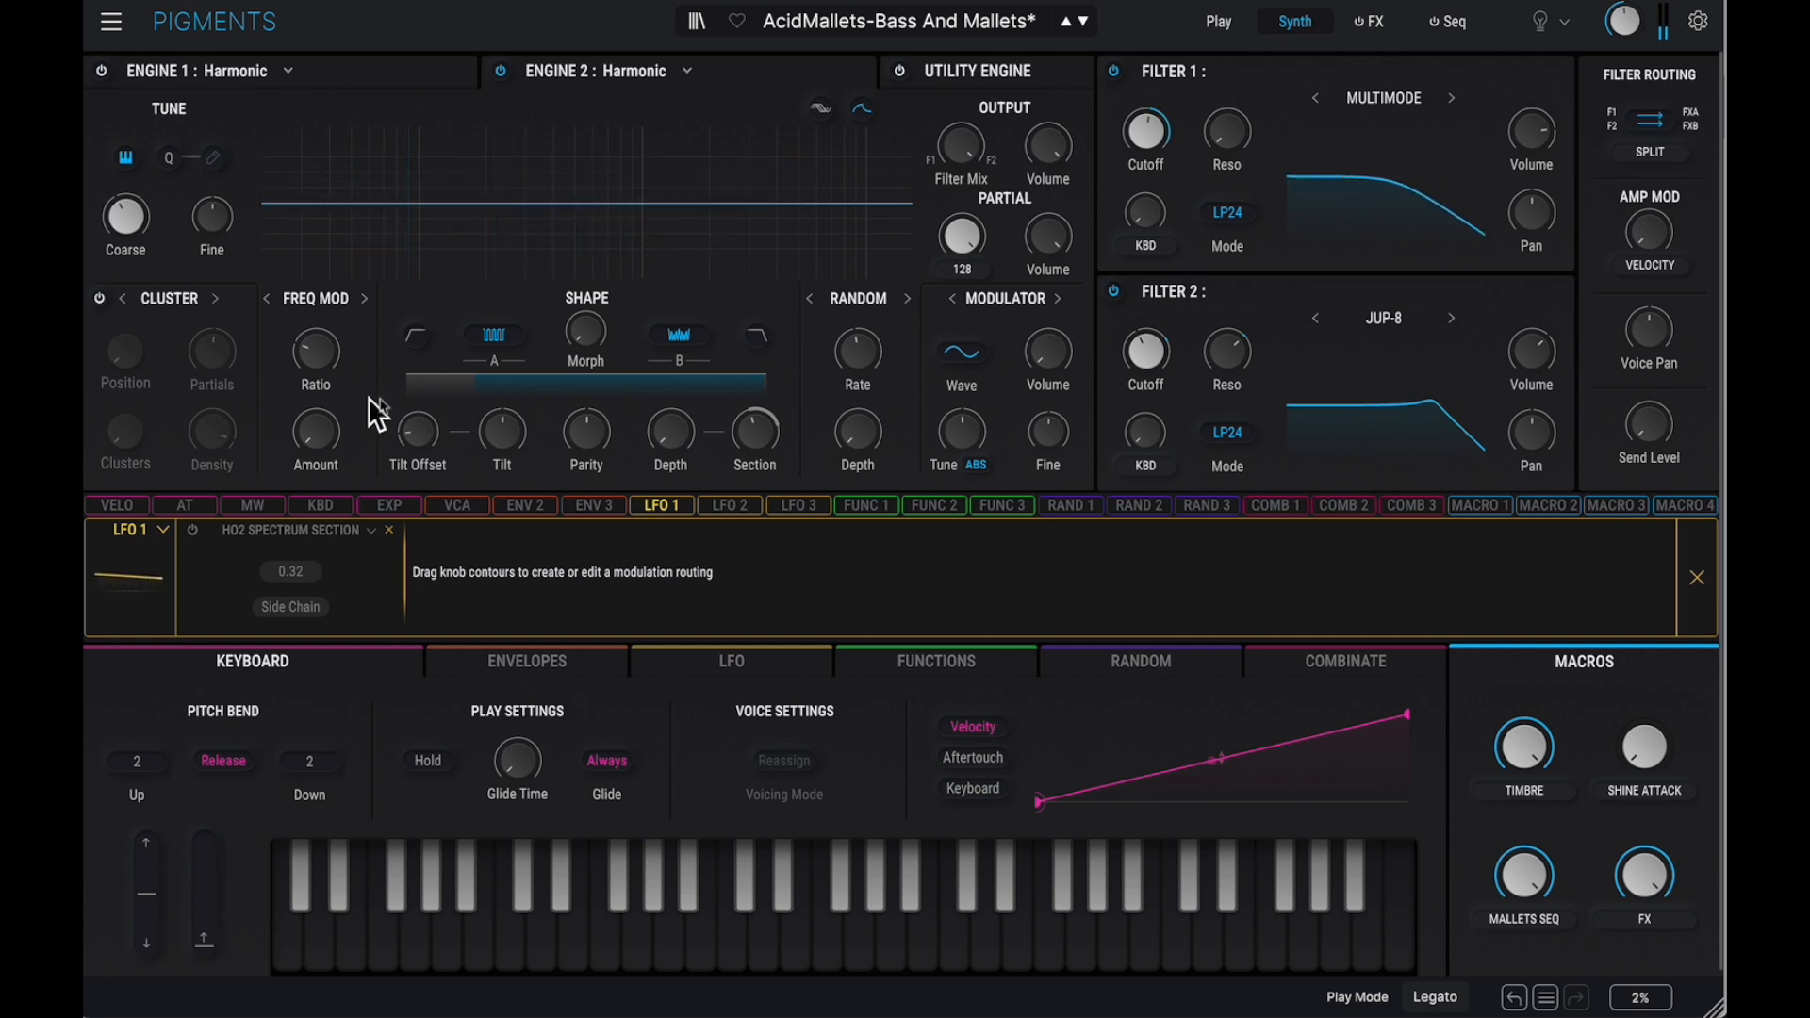
Check Engine 2's first spectrum selection, raise the shape depth and fine-tune the spectrum section.
left_click(496, 338)
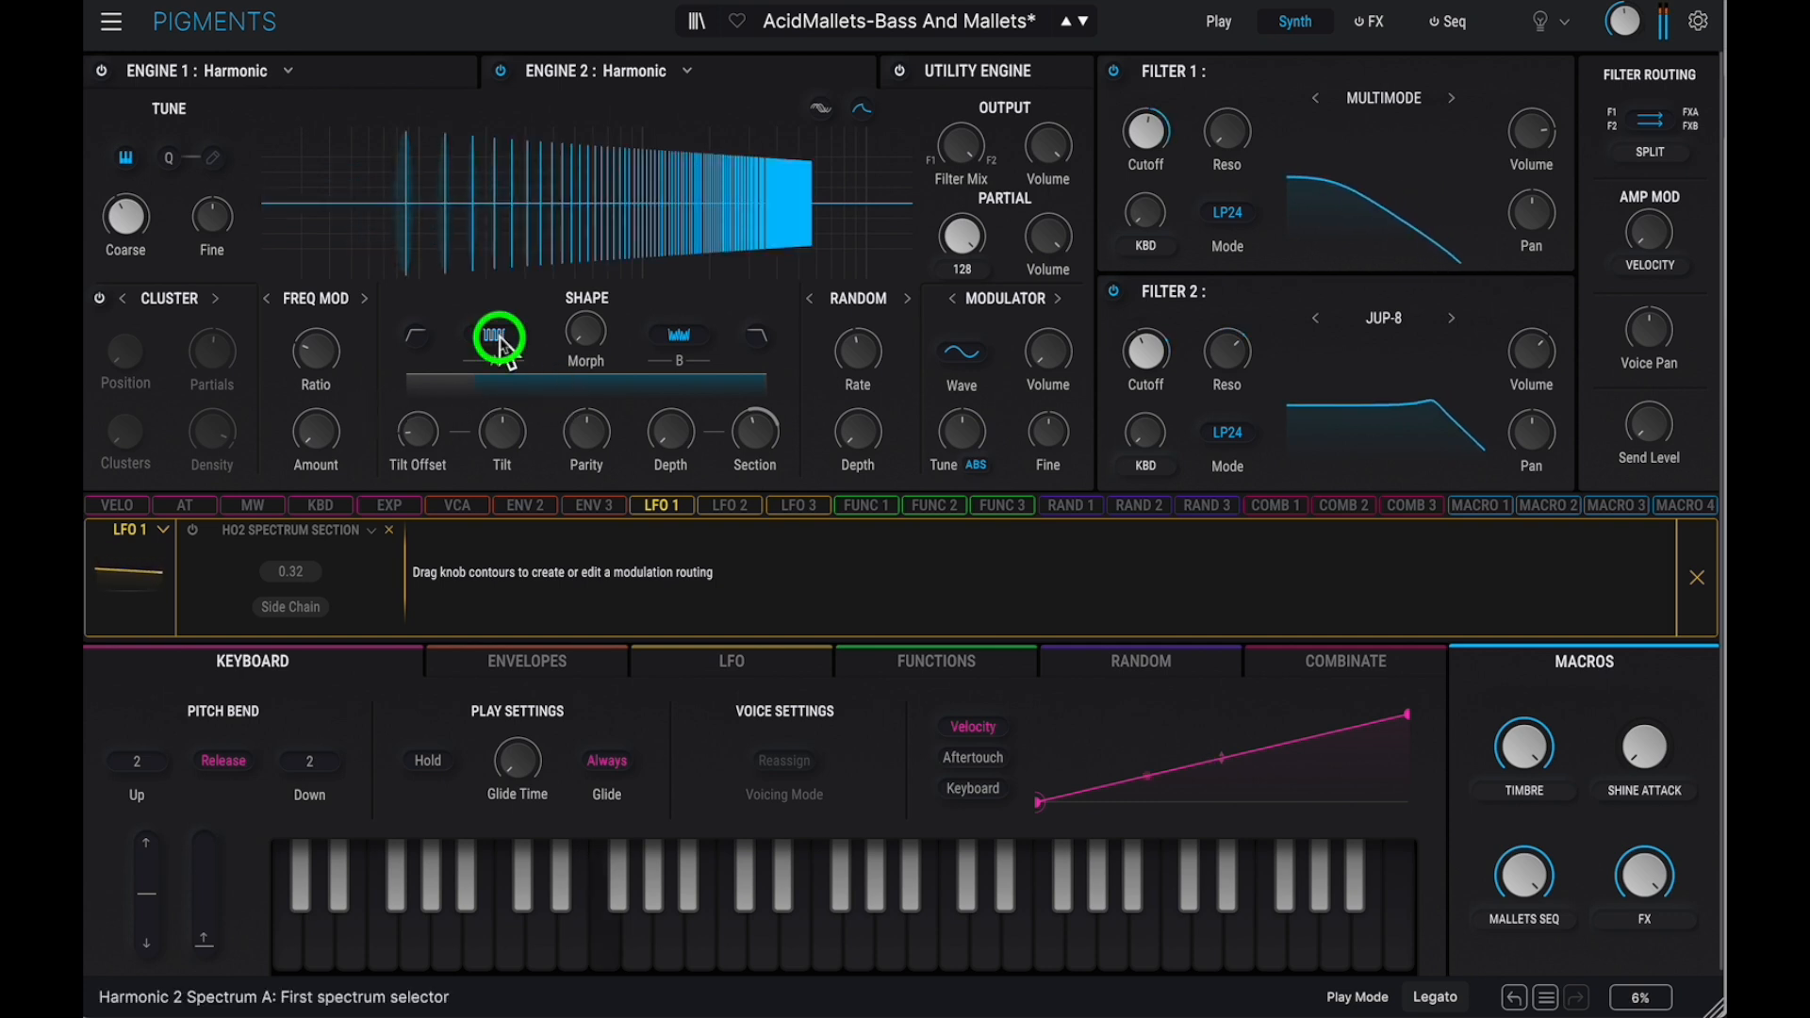
left_click(481, 506)
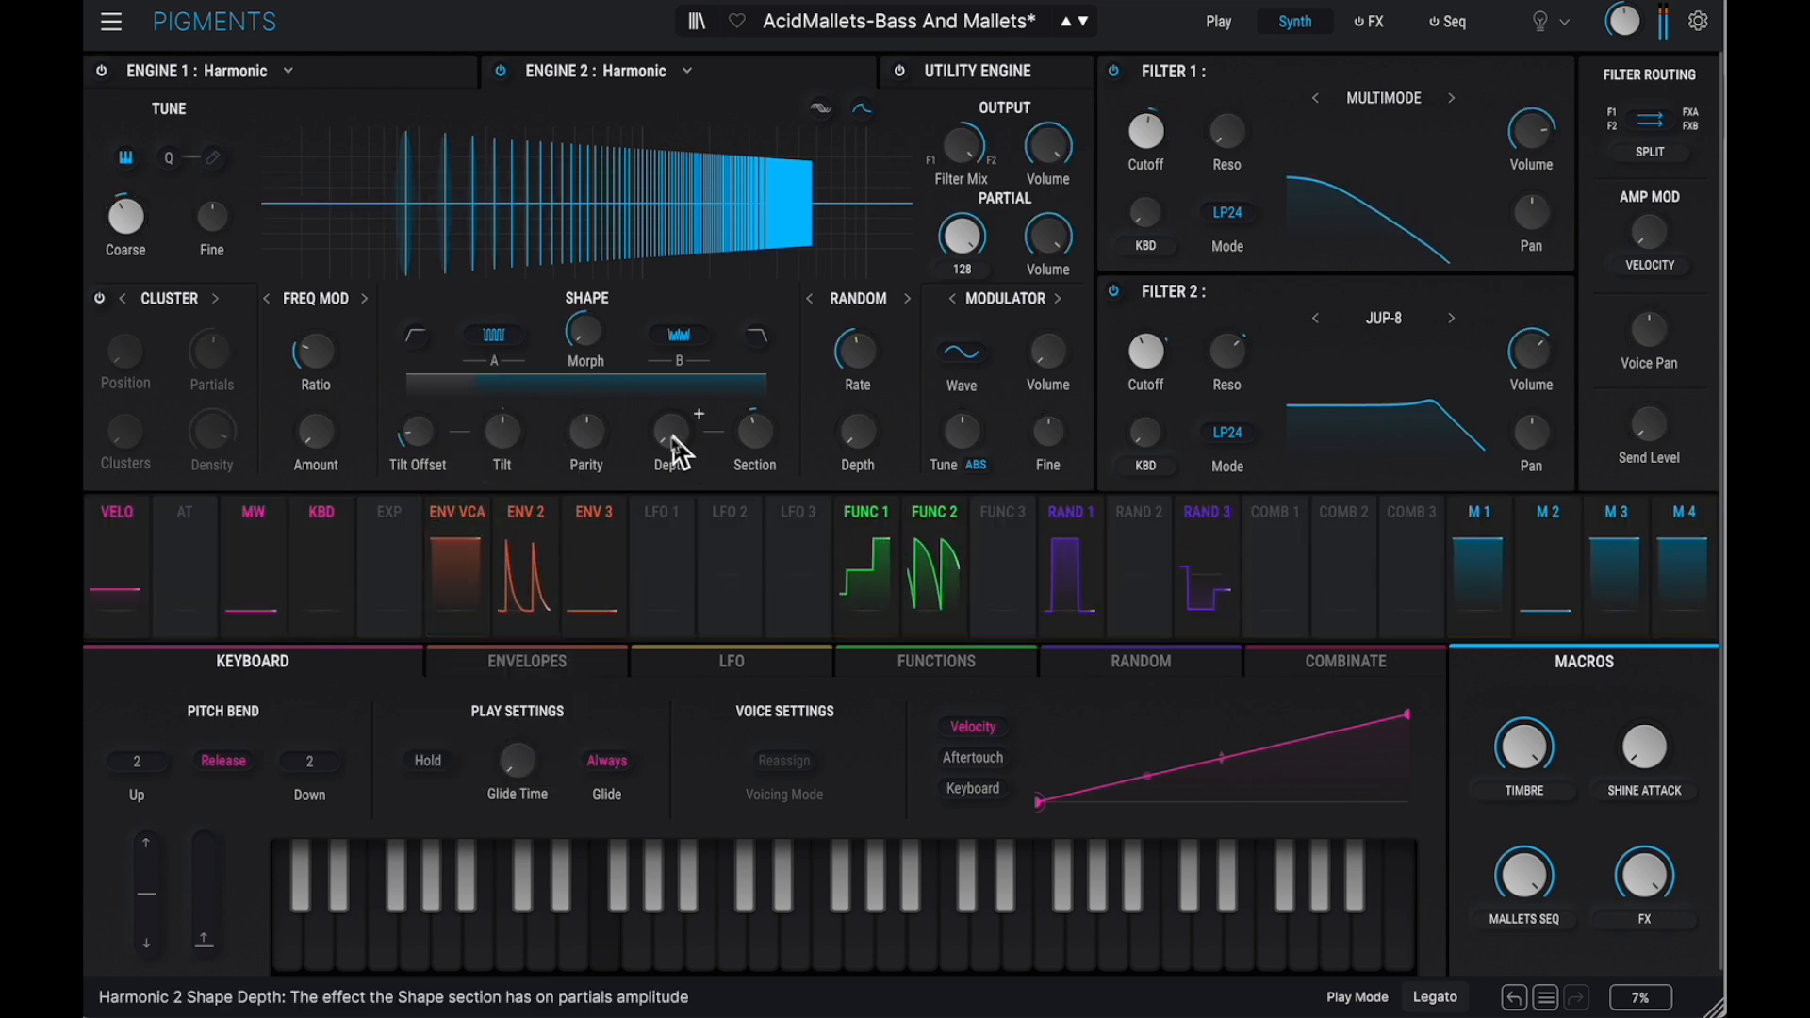
left_click_drag(667, 431, 649, 339)
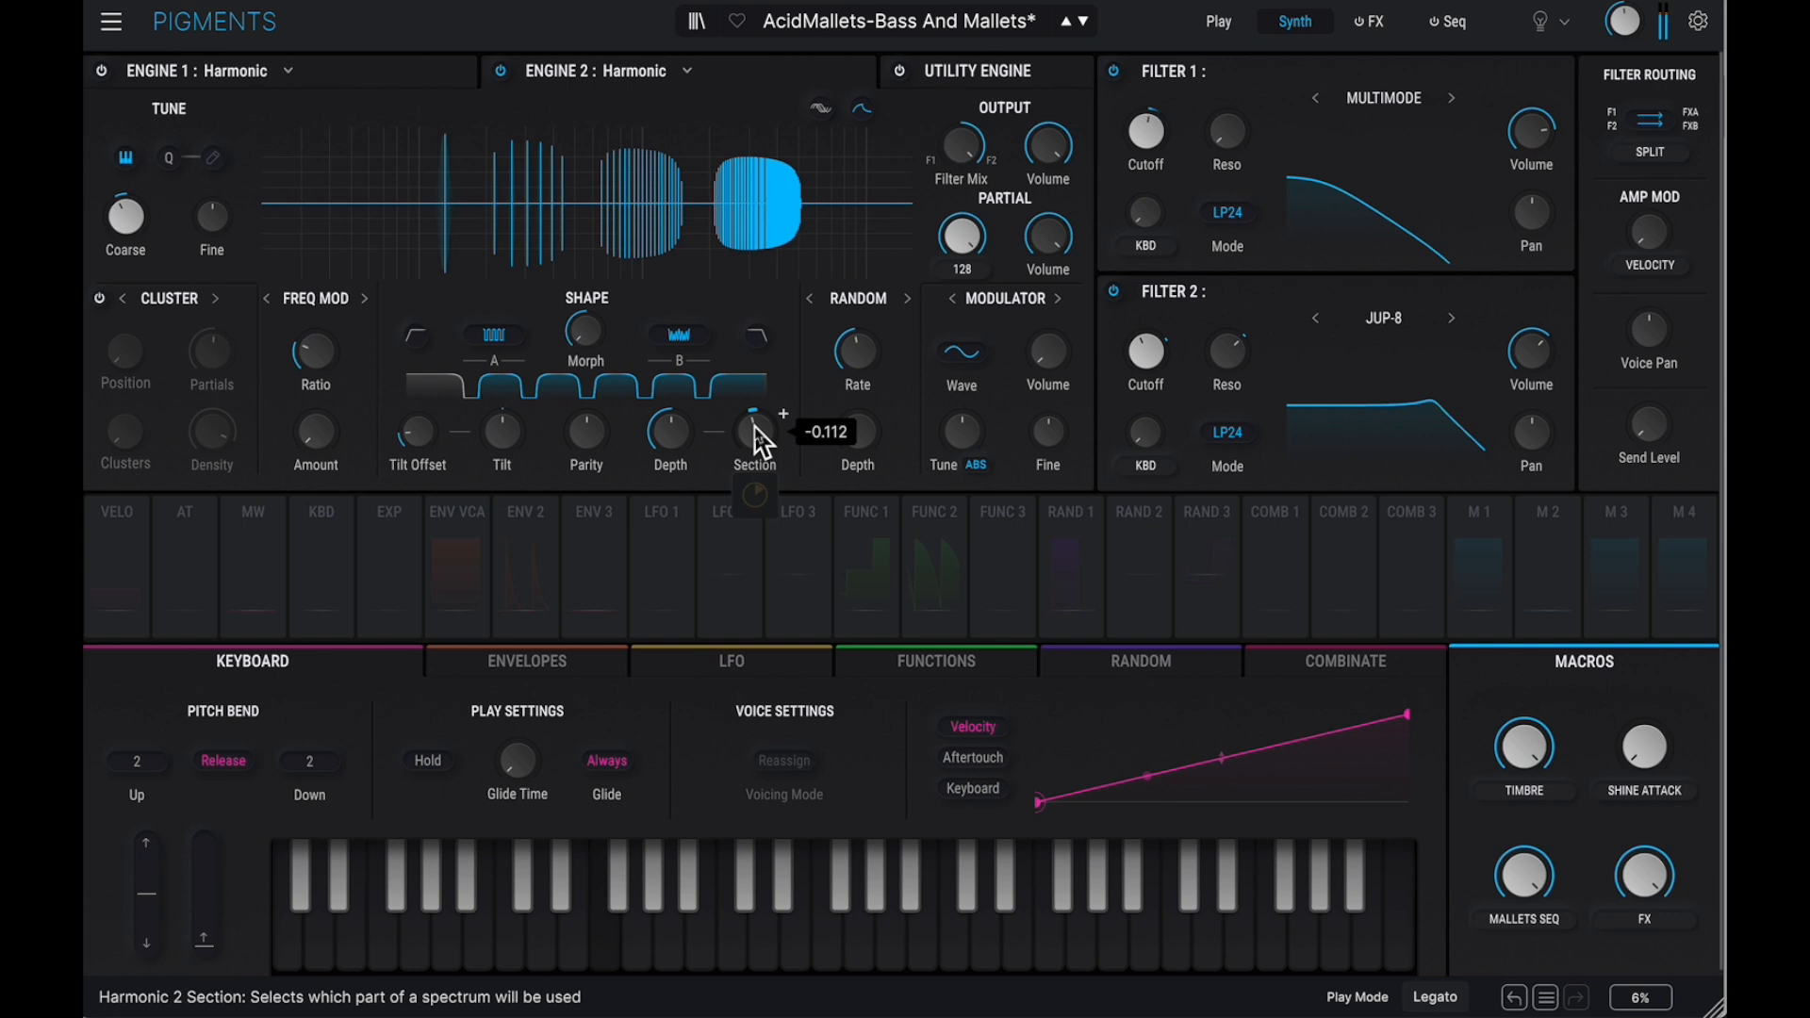
mouse_move(763, 444)
left_mouse_down()
mouse_move(752, 425)
mouse_move(754, 478)
mouse_move(751, 396)
mouse_move(742, 436)
mouse_move(761, 444)
left_mouse_up()
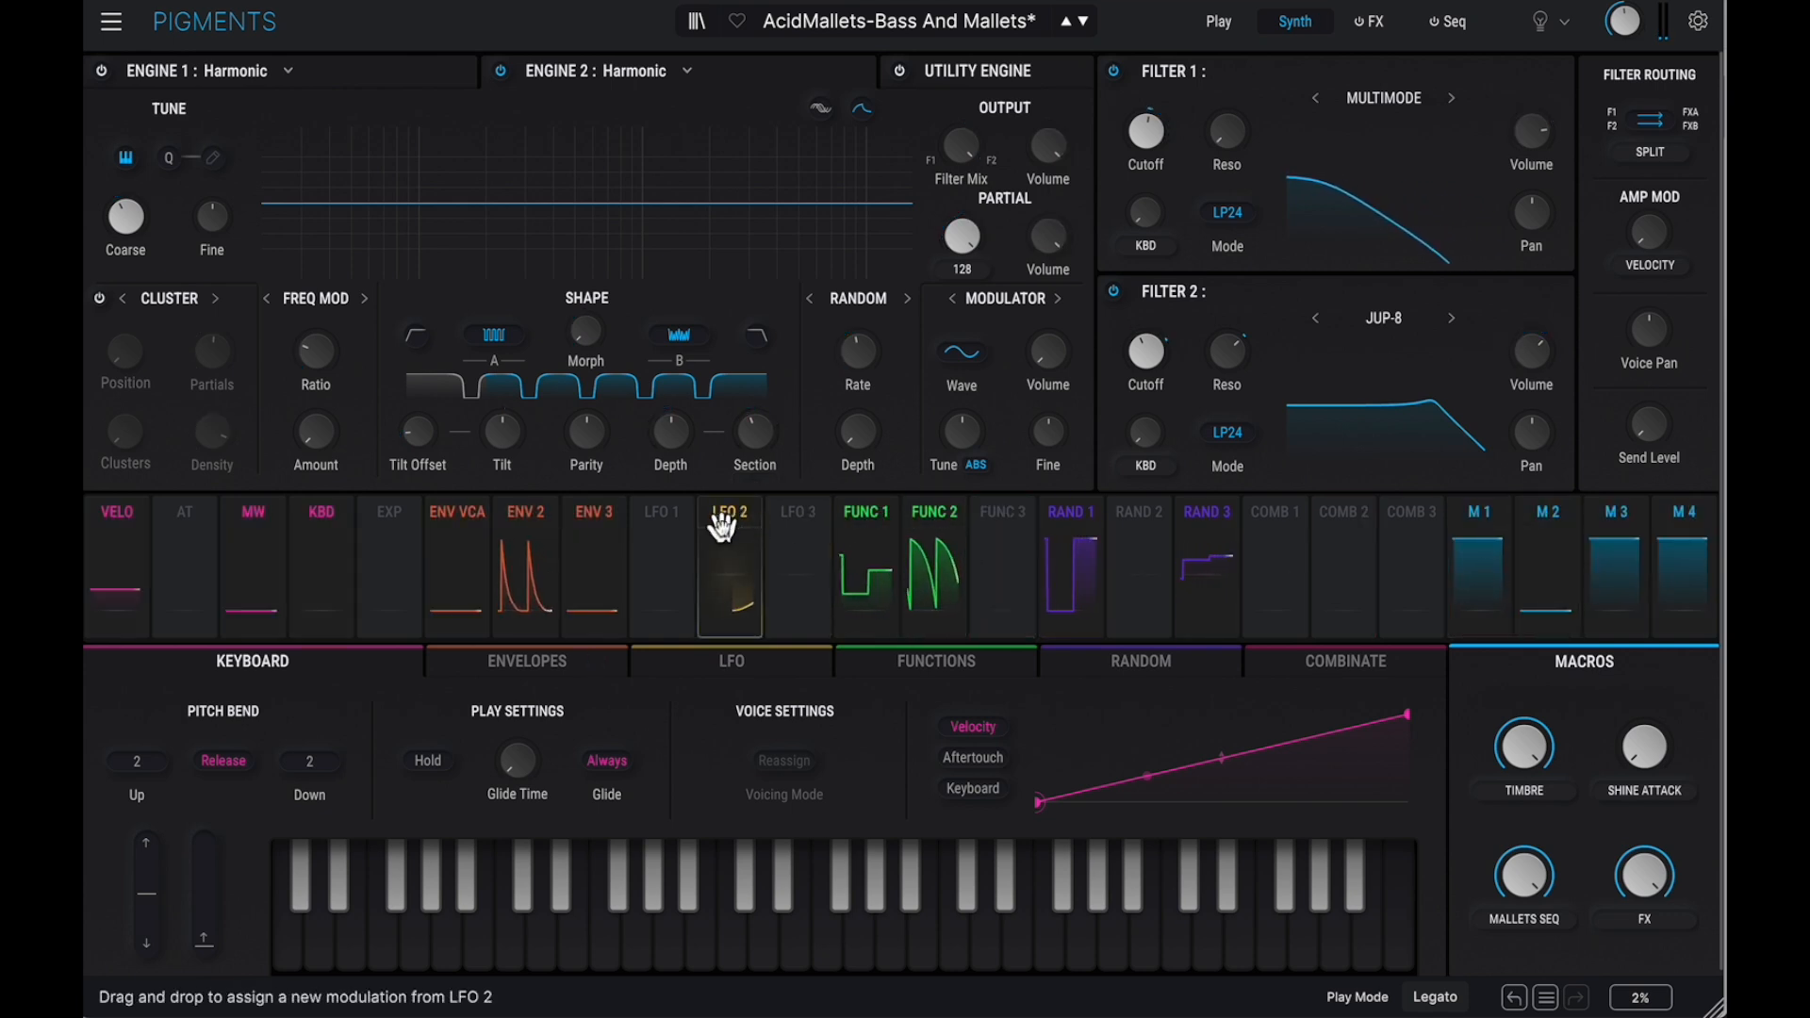
Enable the LFO 1 modulation of Engine 2's spectrum section and show the LFO waveform settings.
left_click(667, 513)
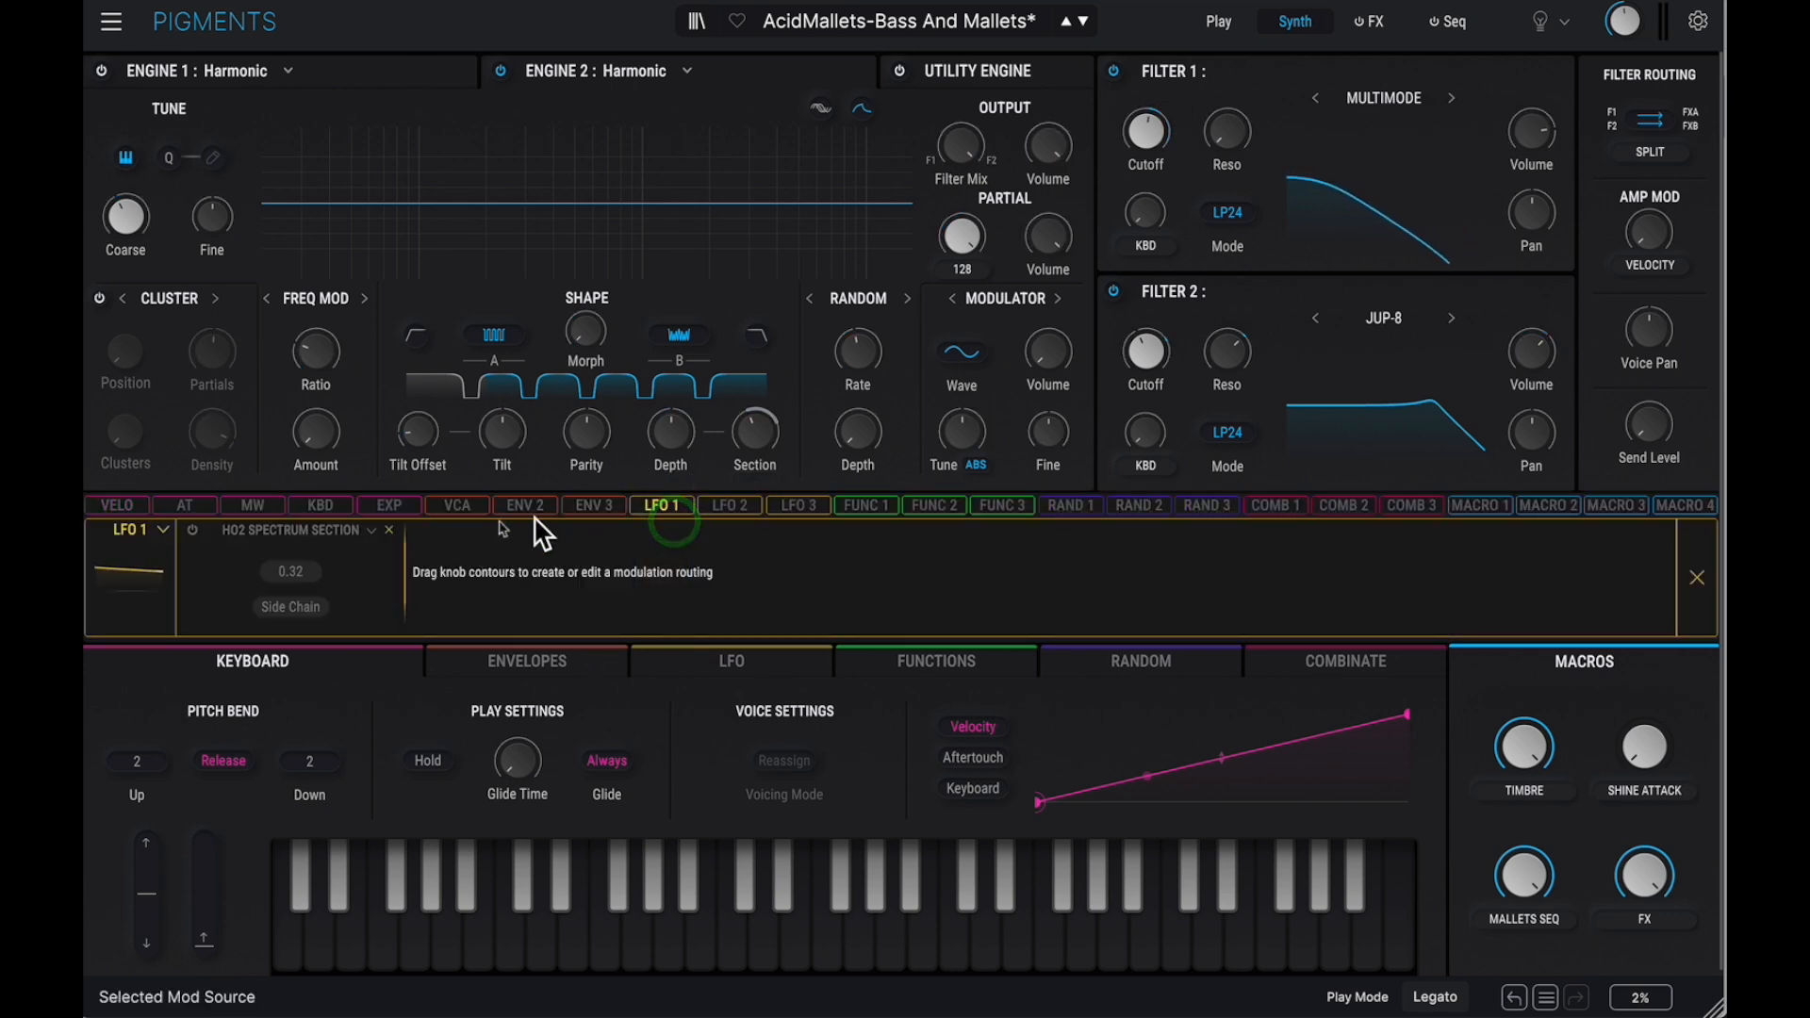
left_click(194, 531)
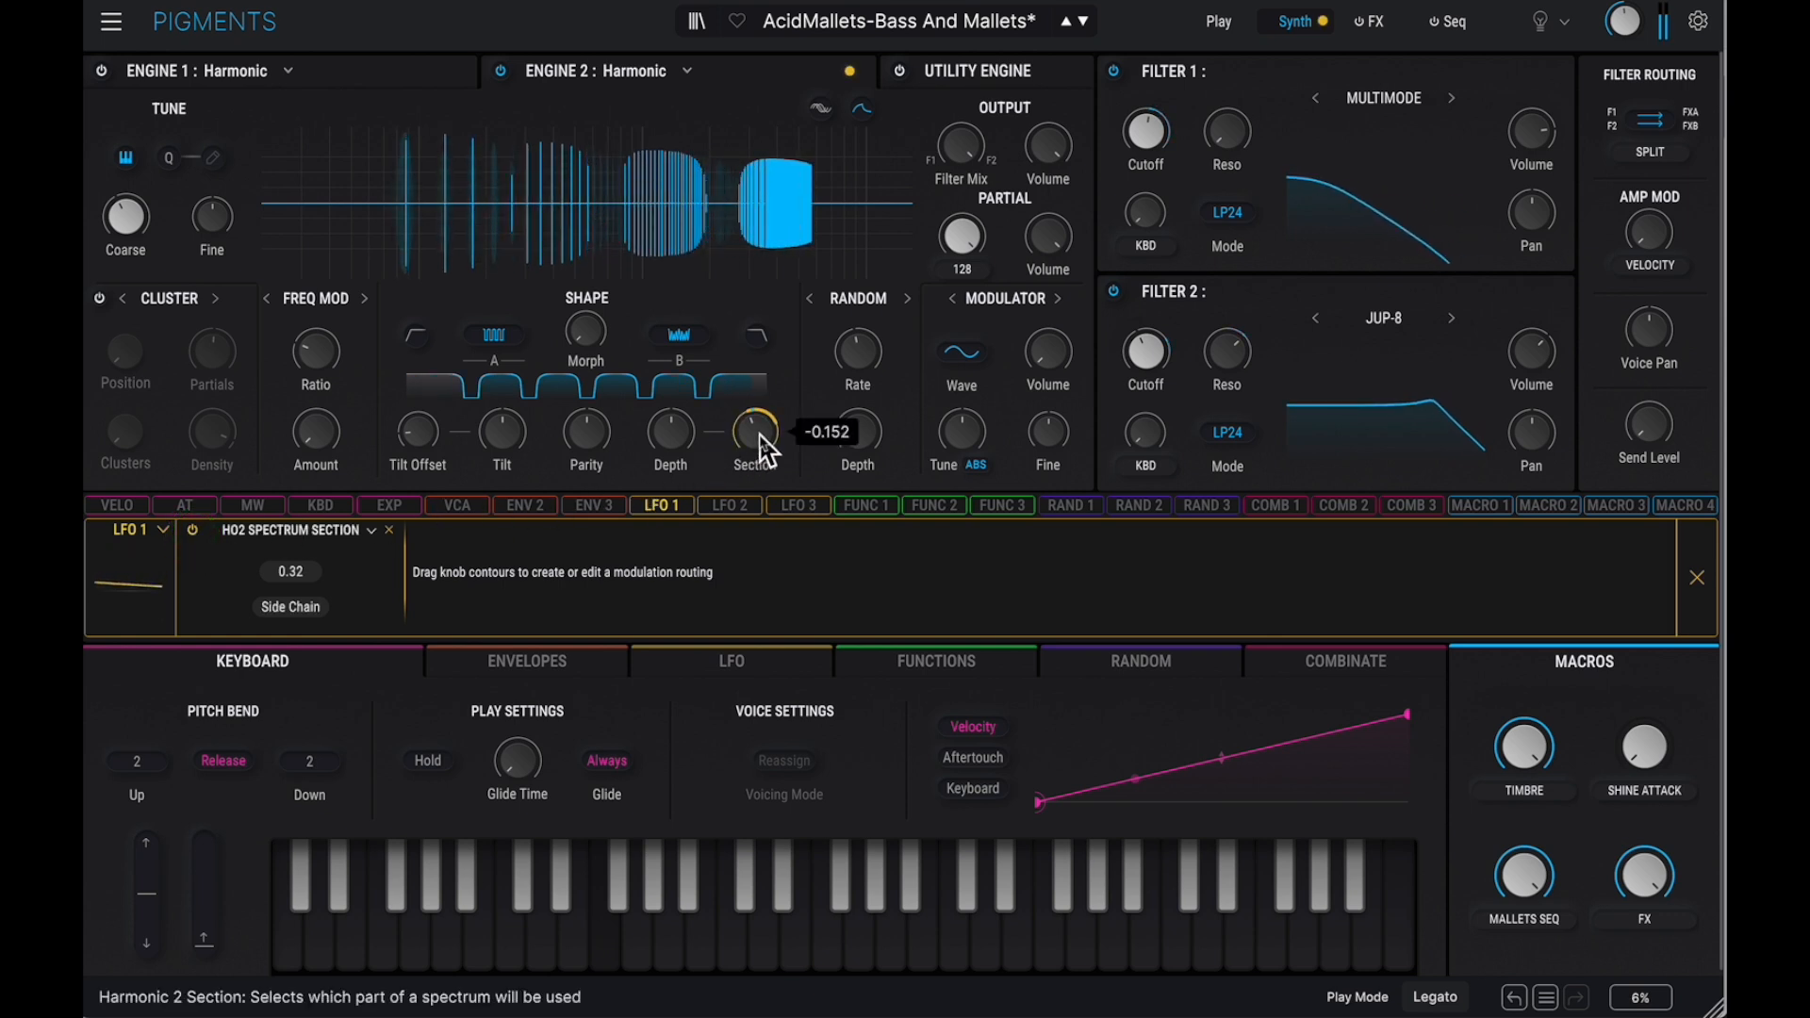
left_click(686, 665)
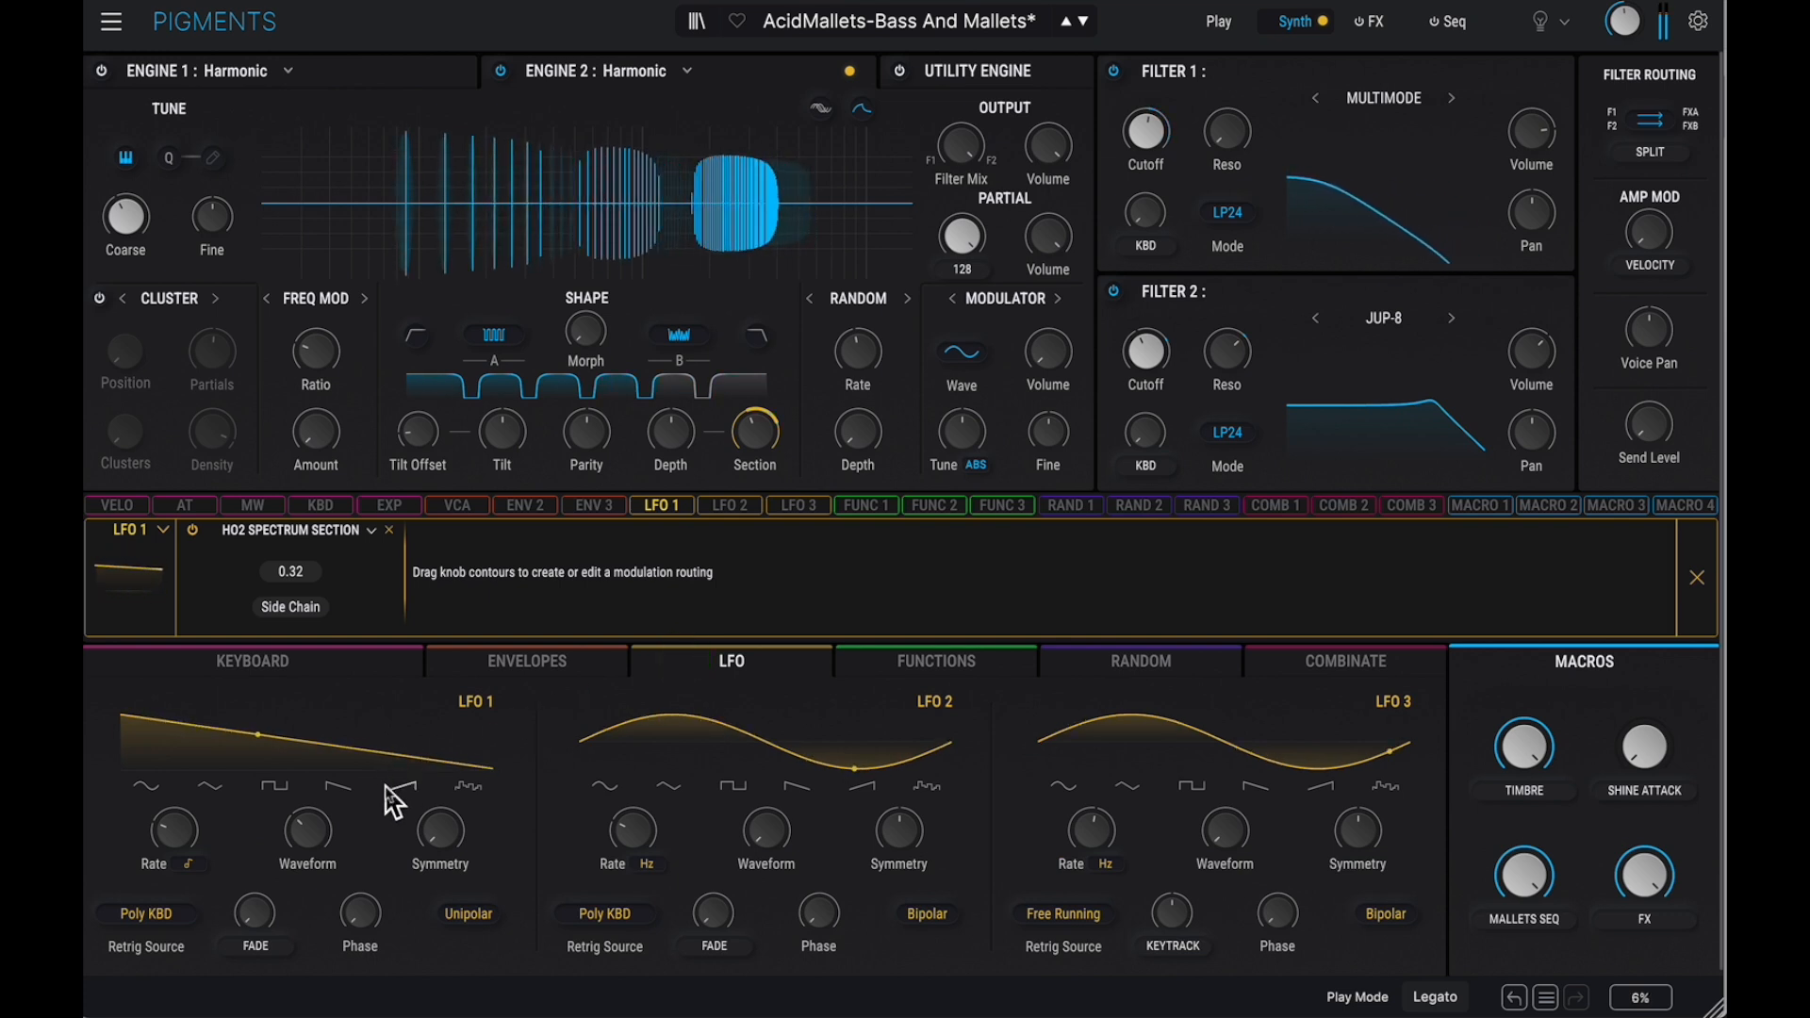
left_click(1697, 577)
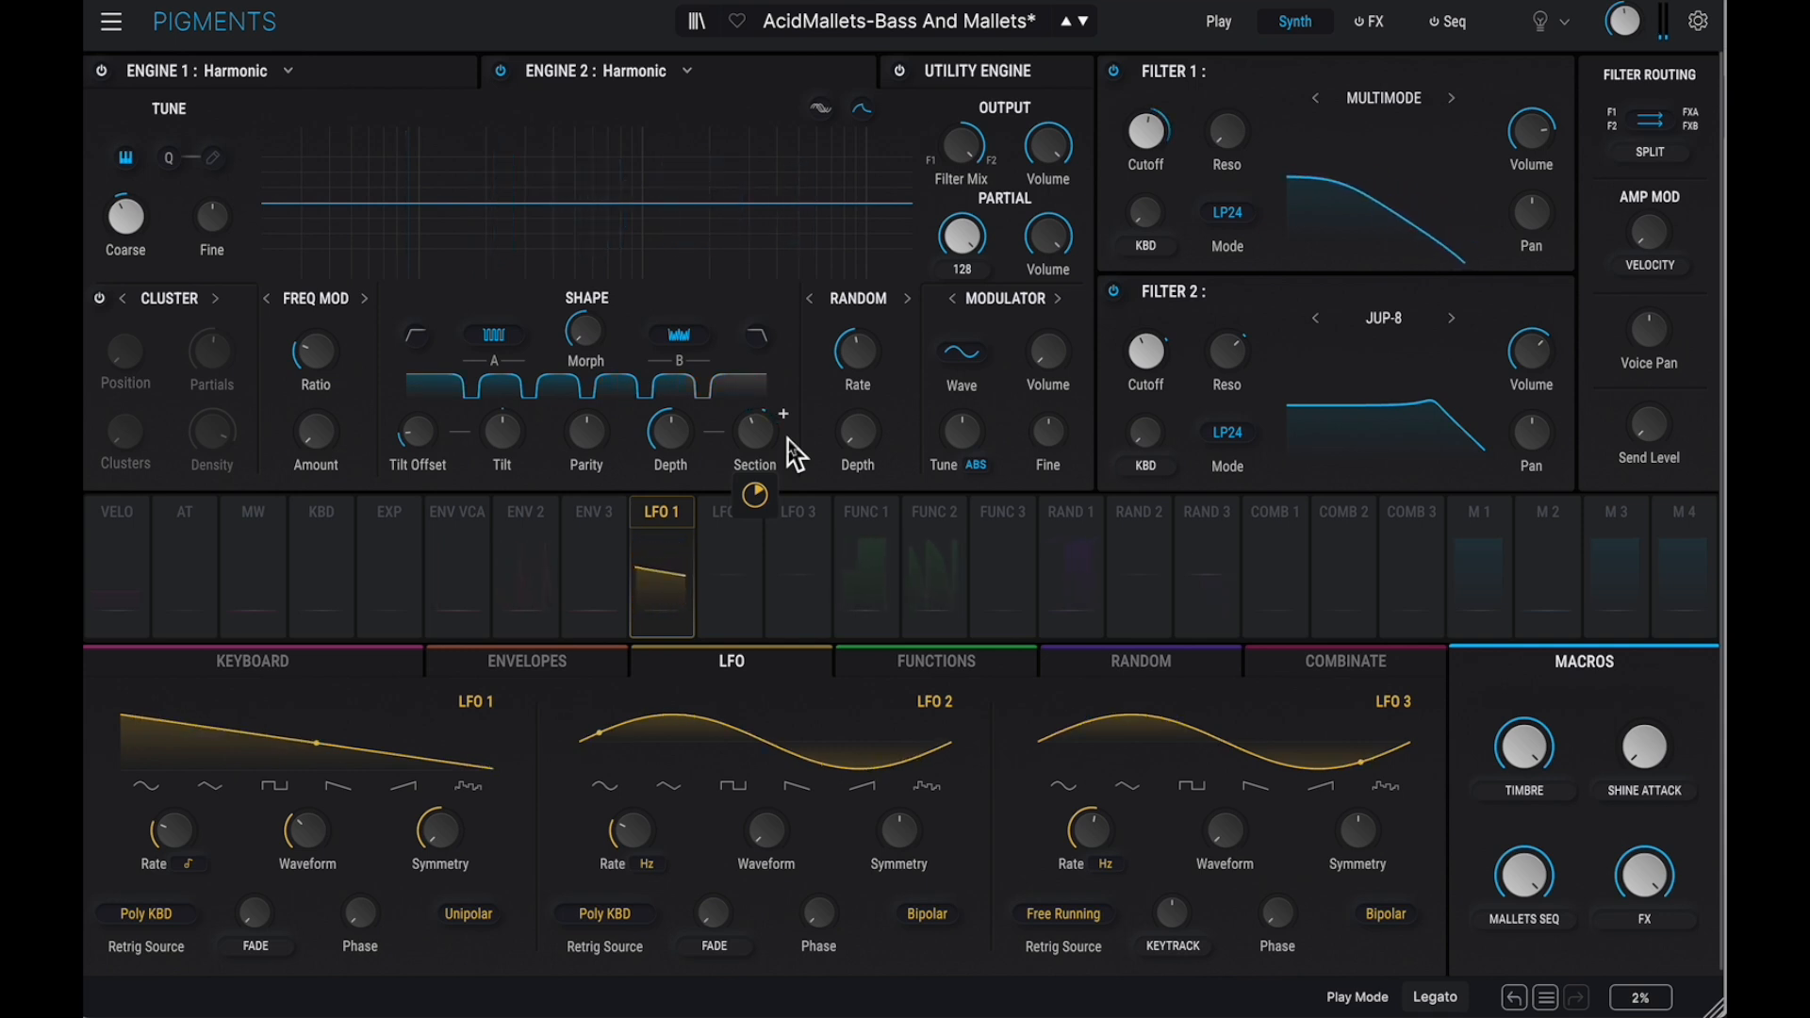
Raise Engine 2's Random depth to maximum and enable the Cluster partial modulation with its density near maximum.
mouse_move(859, 433)
mouse_move(859, 434)
left_mouse_down()
mouse_move(848, 323)
mouse_move(873, 160)
left_mouse_up()
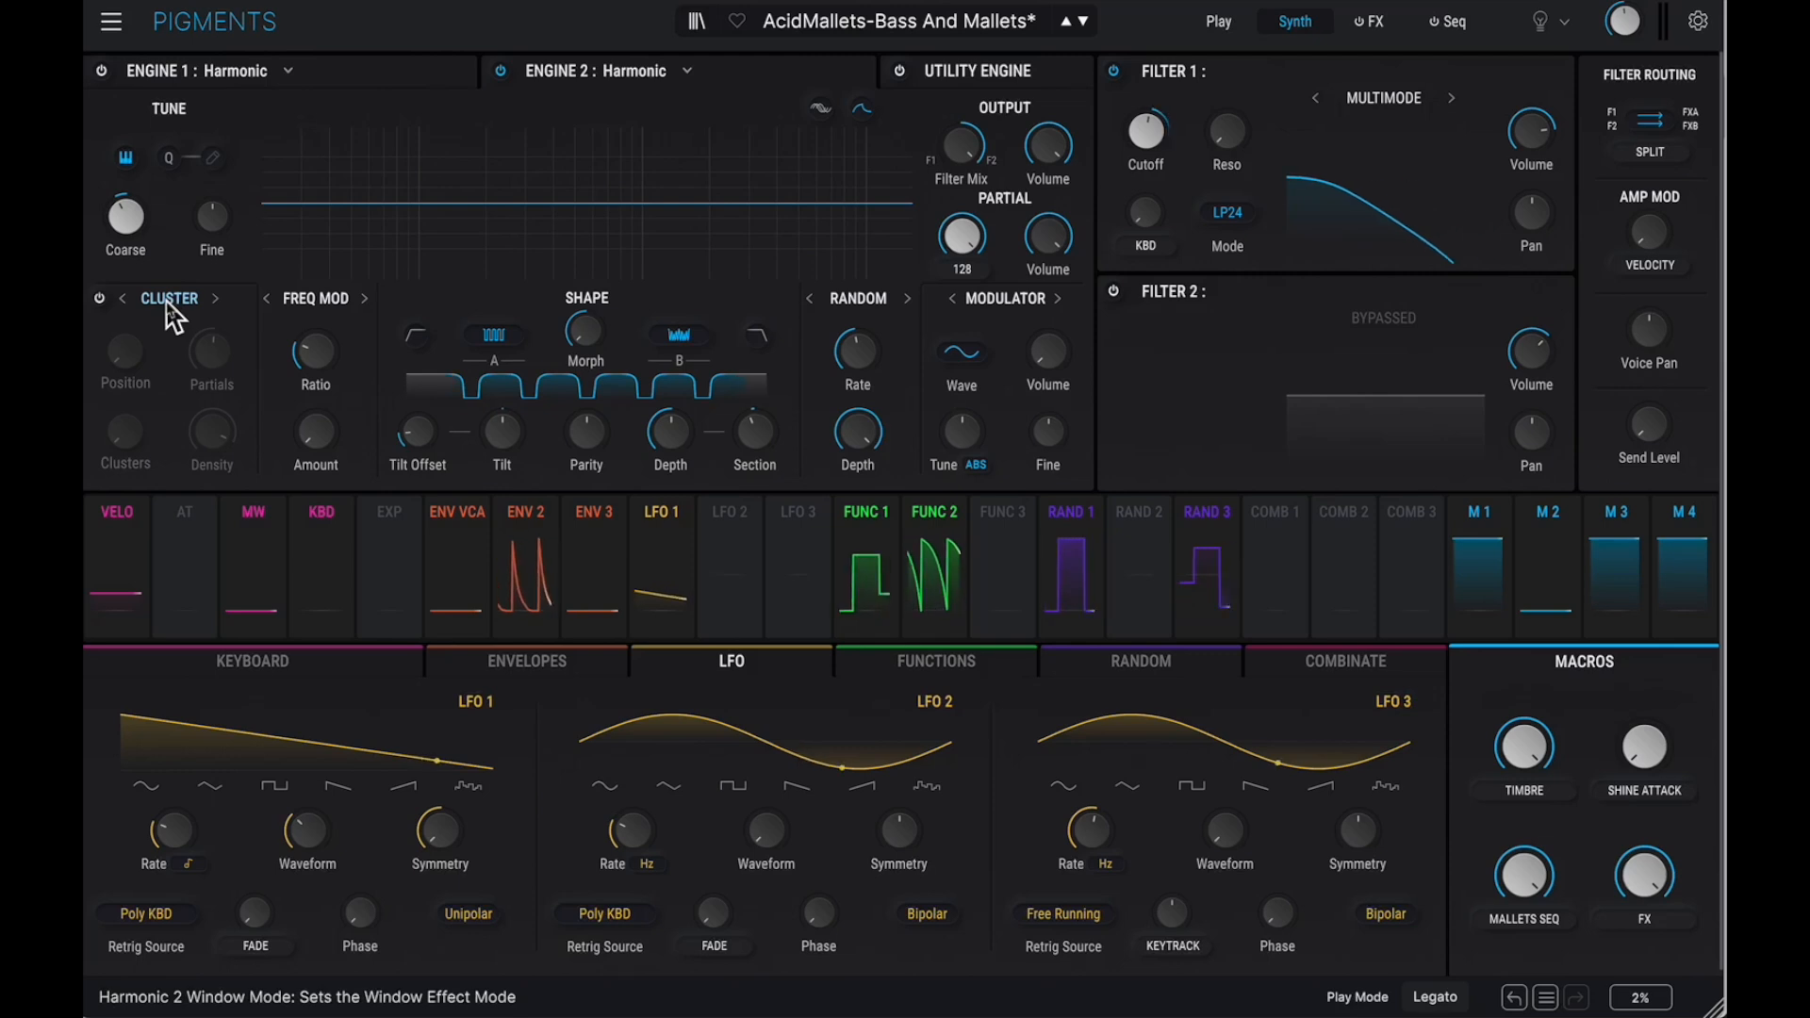
left_click(172, 311)
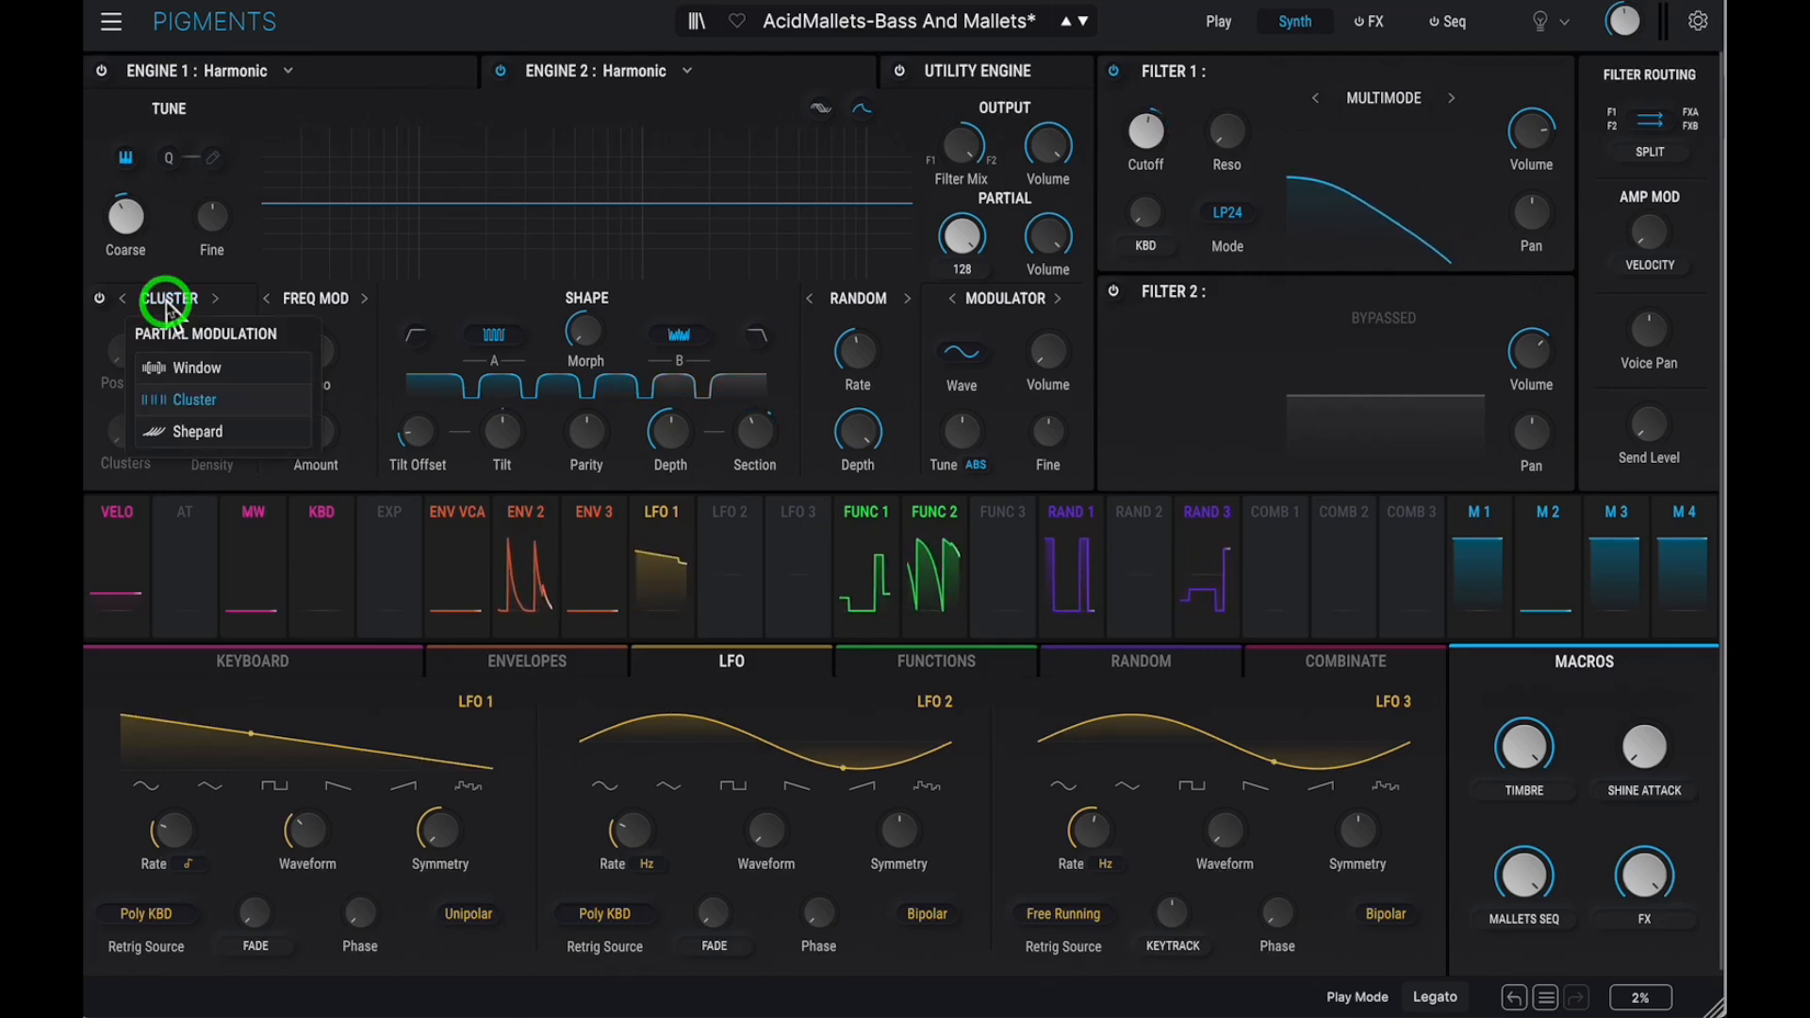
left_click(172, 311)
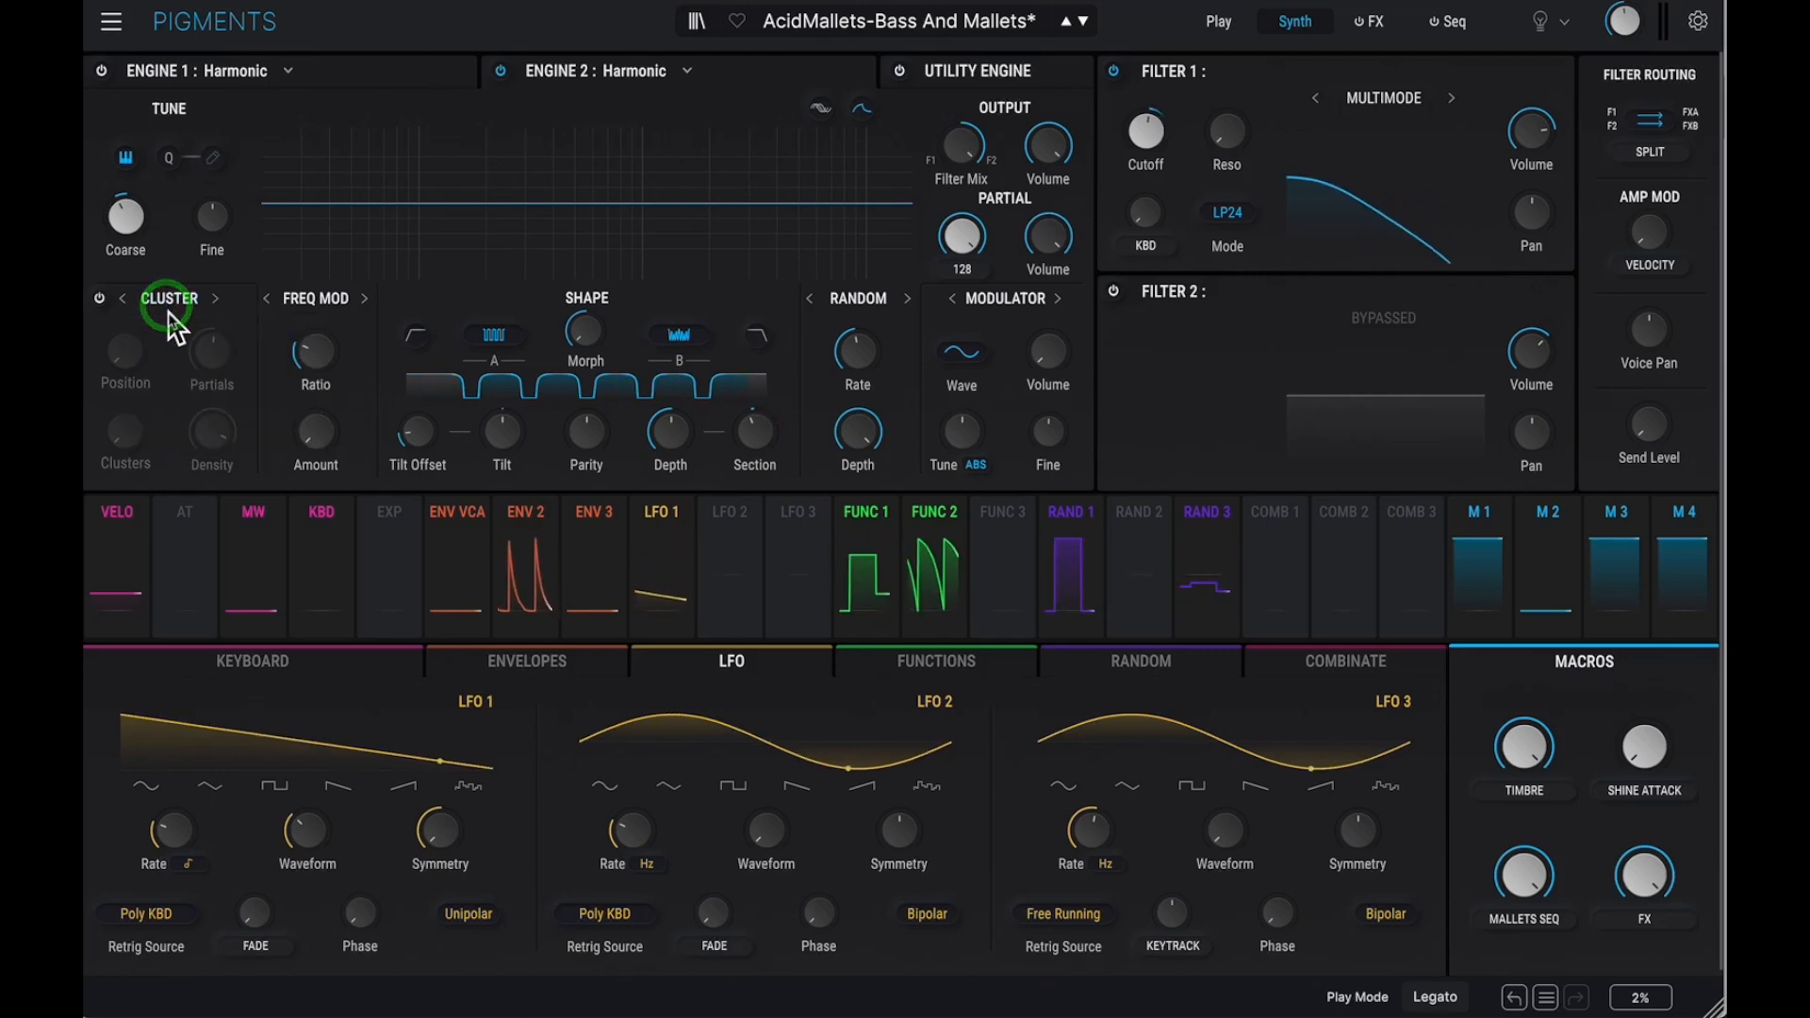
left_click(100, 300)
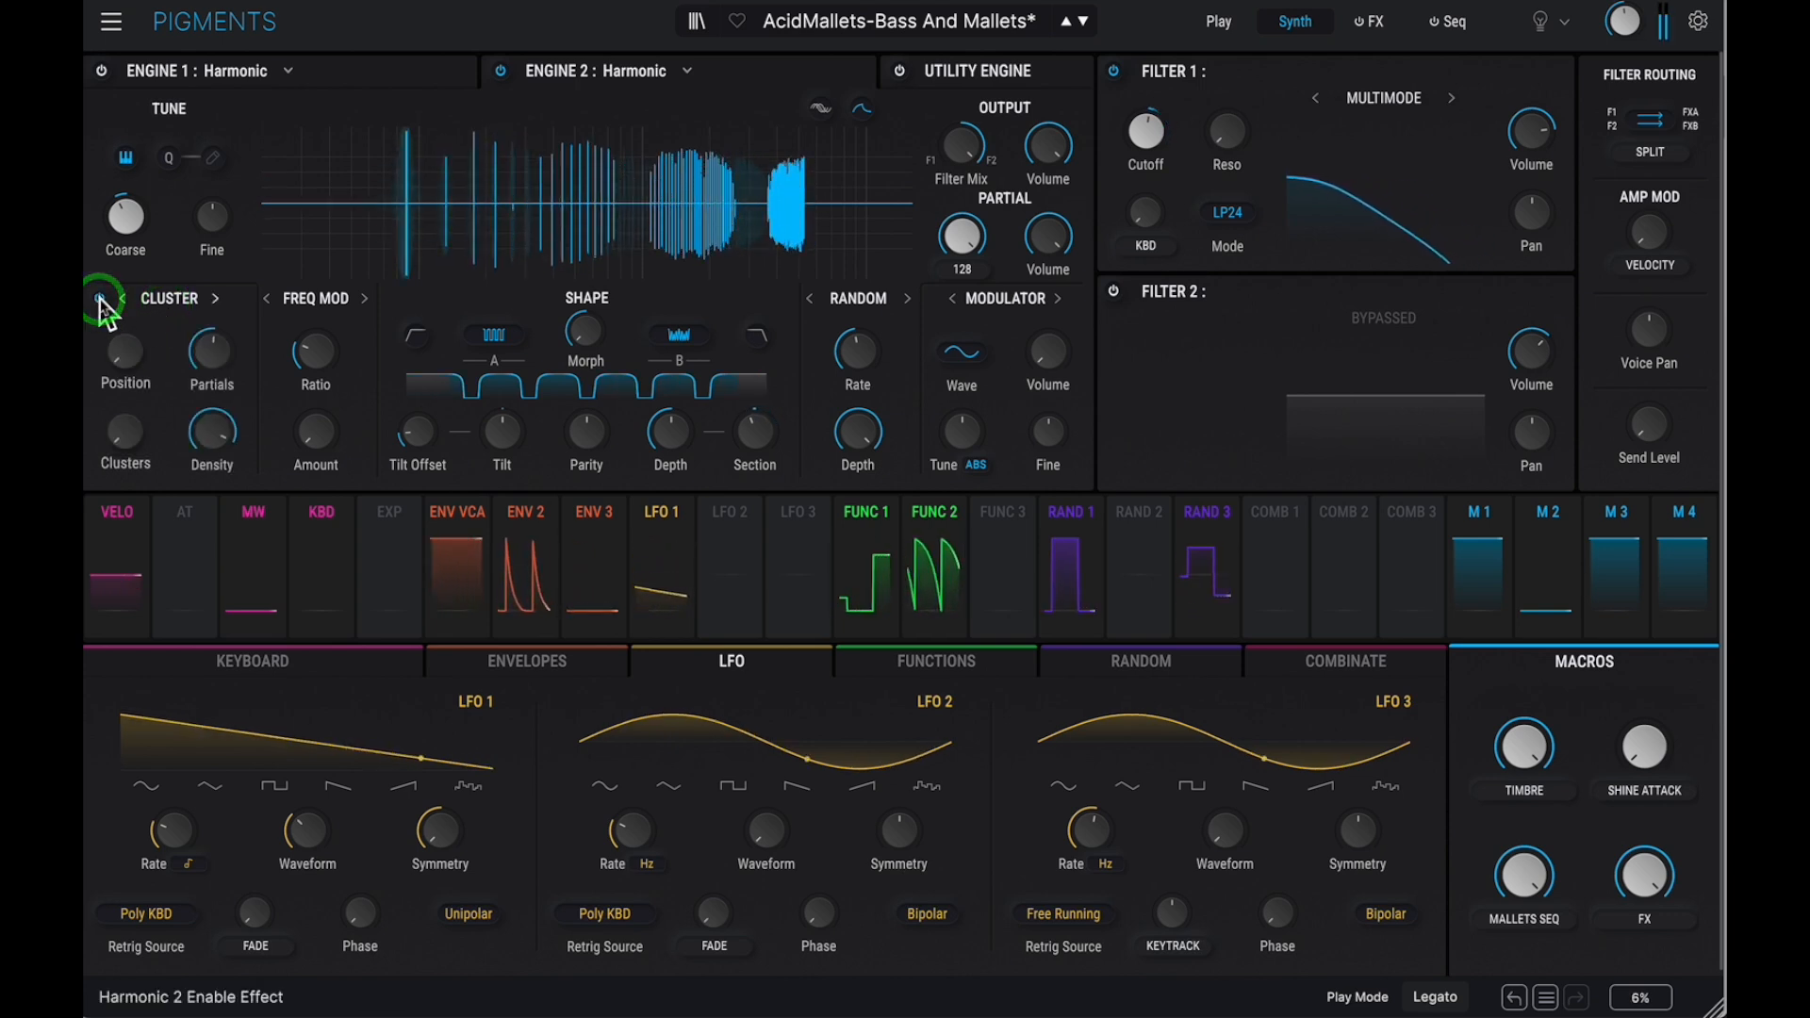
mouse_move(208, 419)
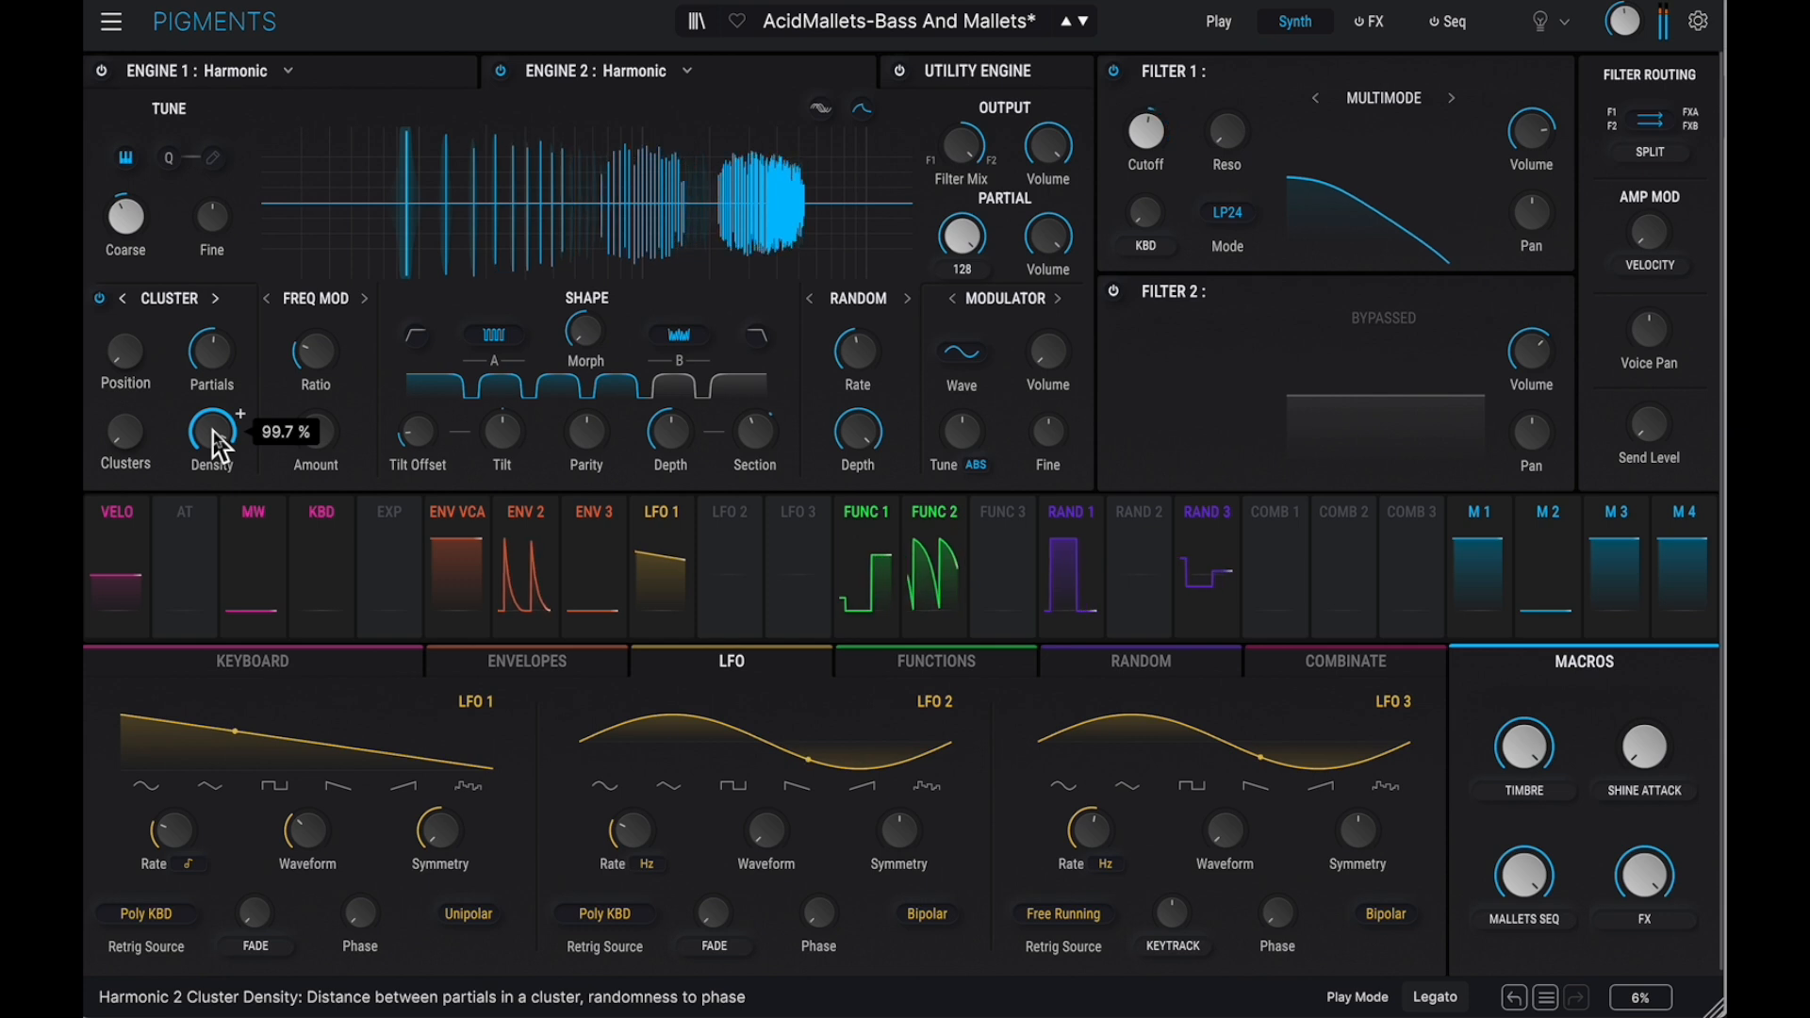
left_click_drag(213, 434, 184, 457)
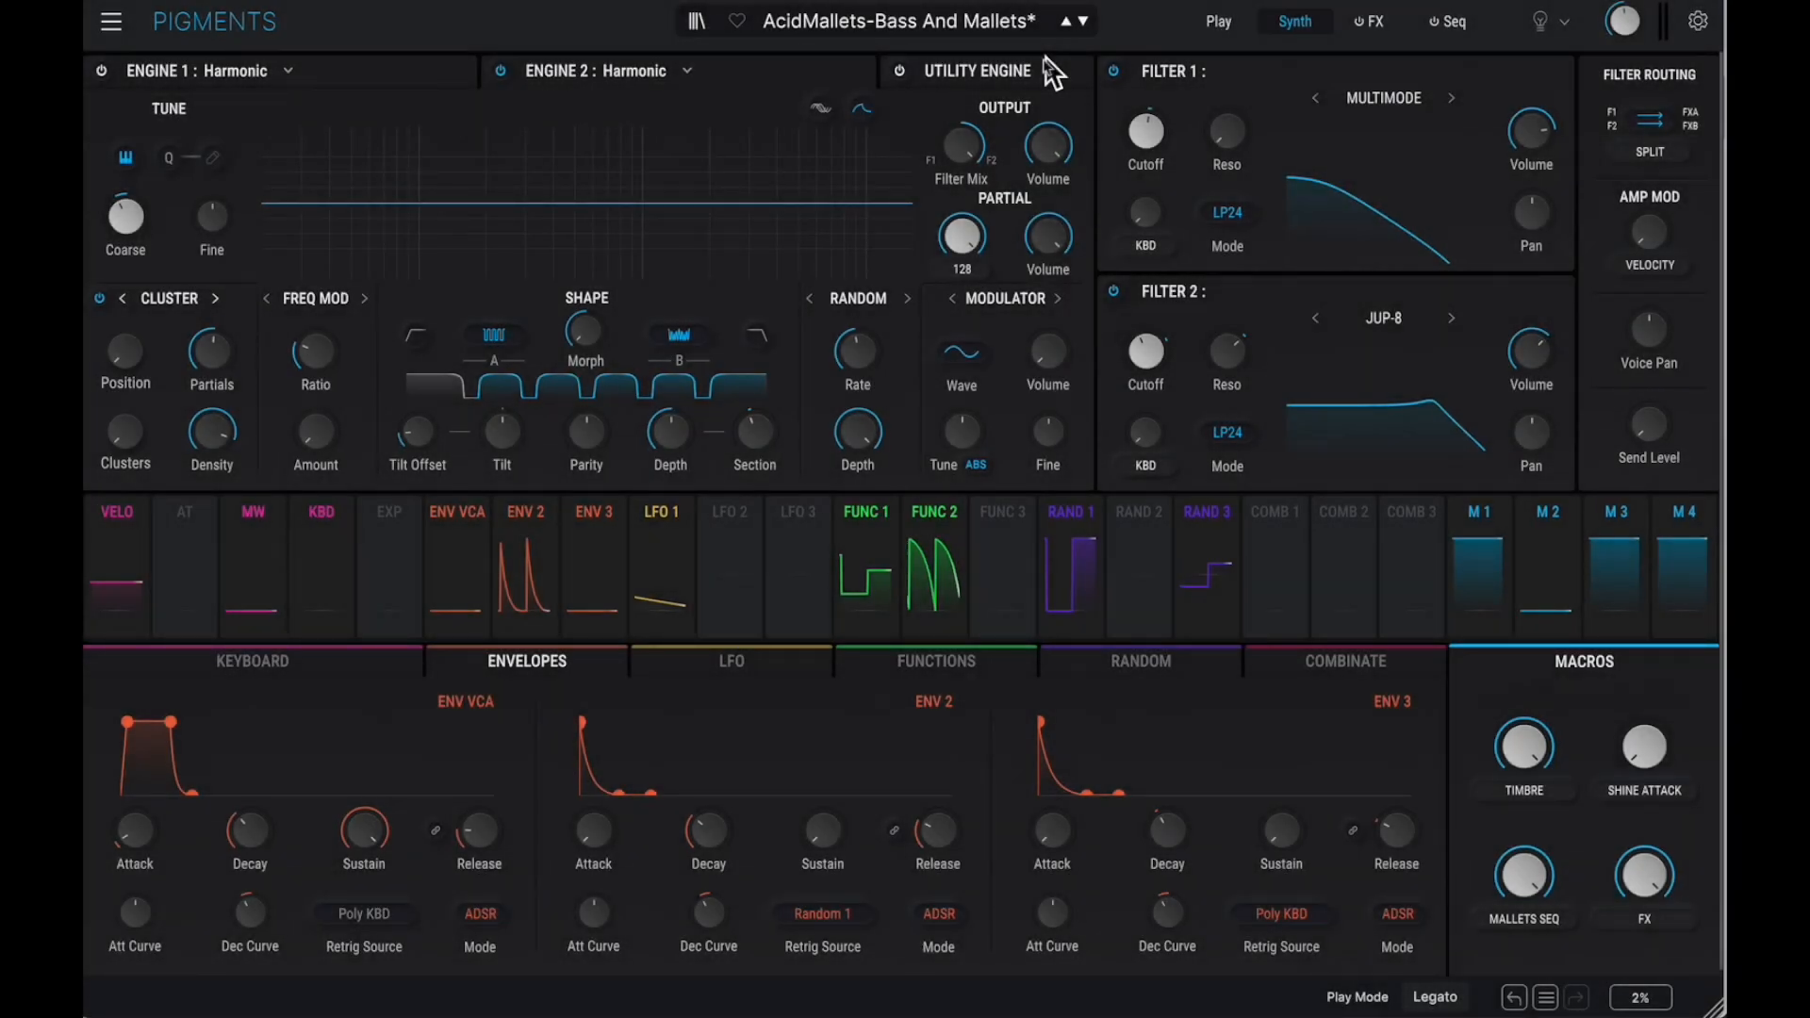
Open the effects page and enable the effects section for the preset.
mouse_move(979, 170)
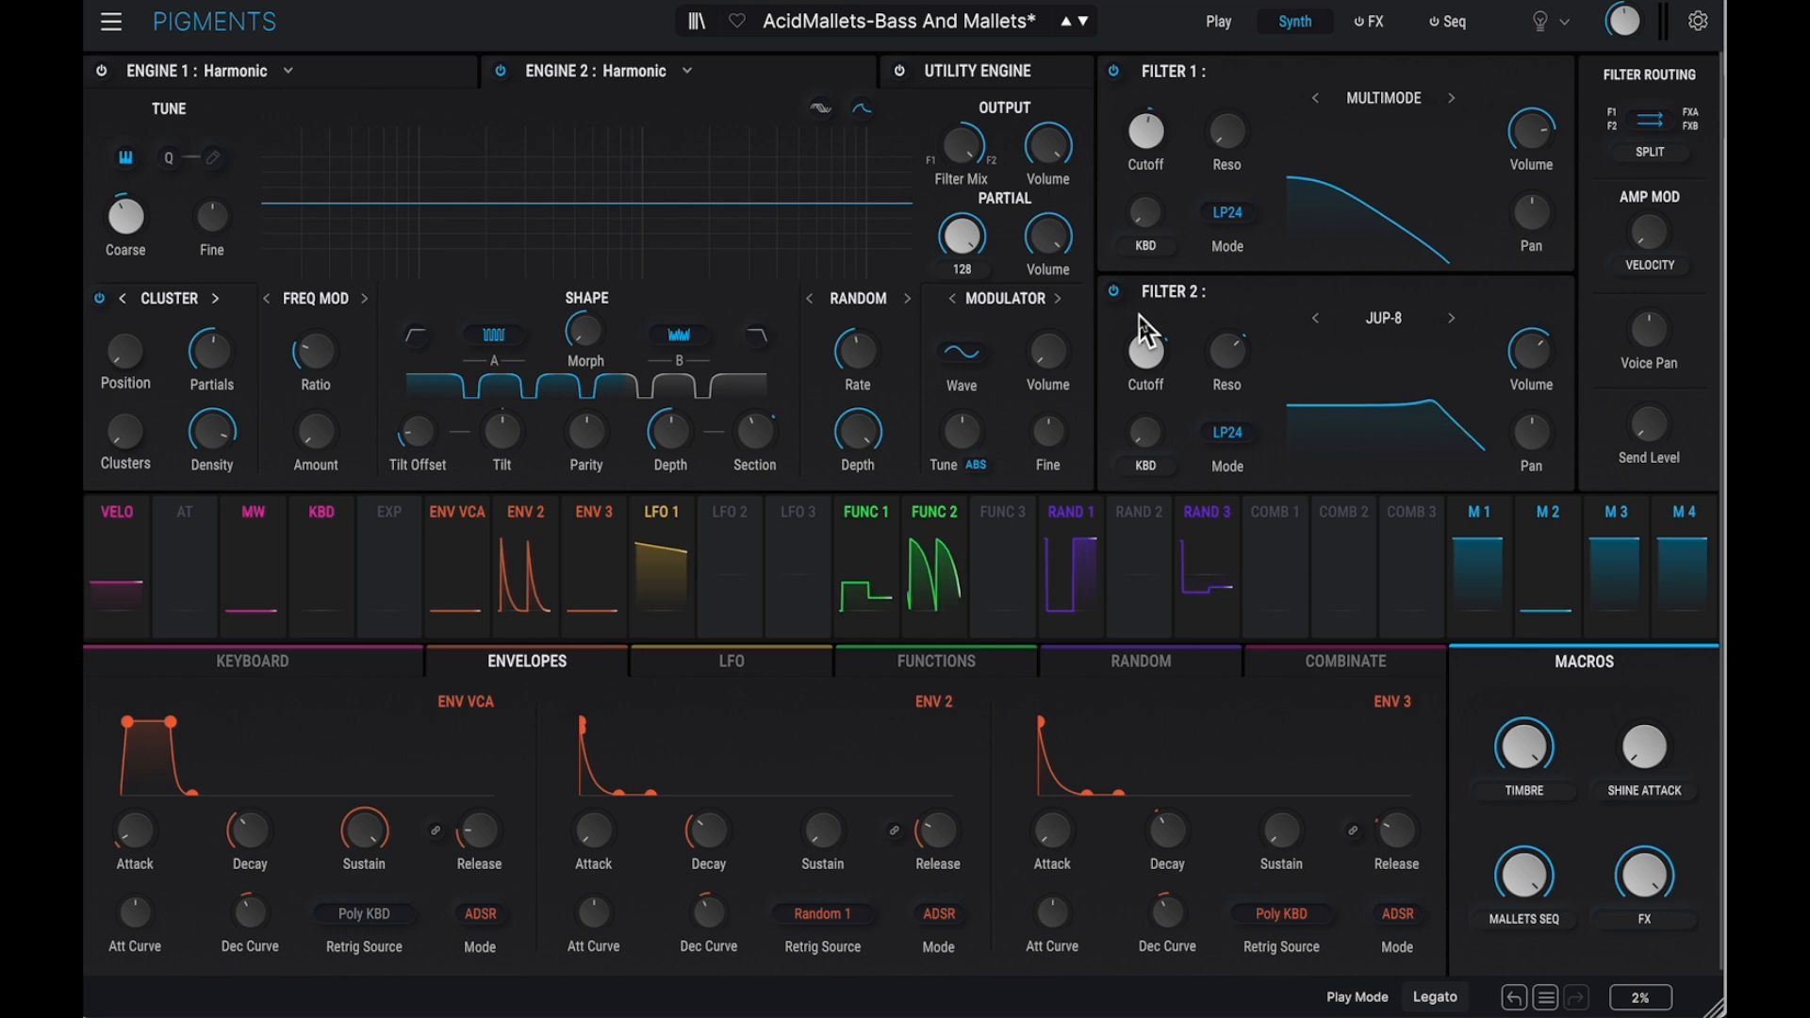
mouse_move(1205, 369)
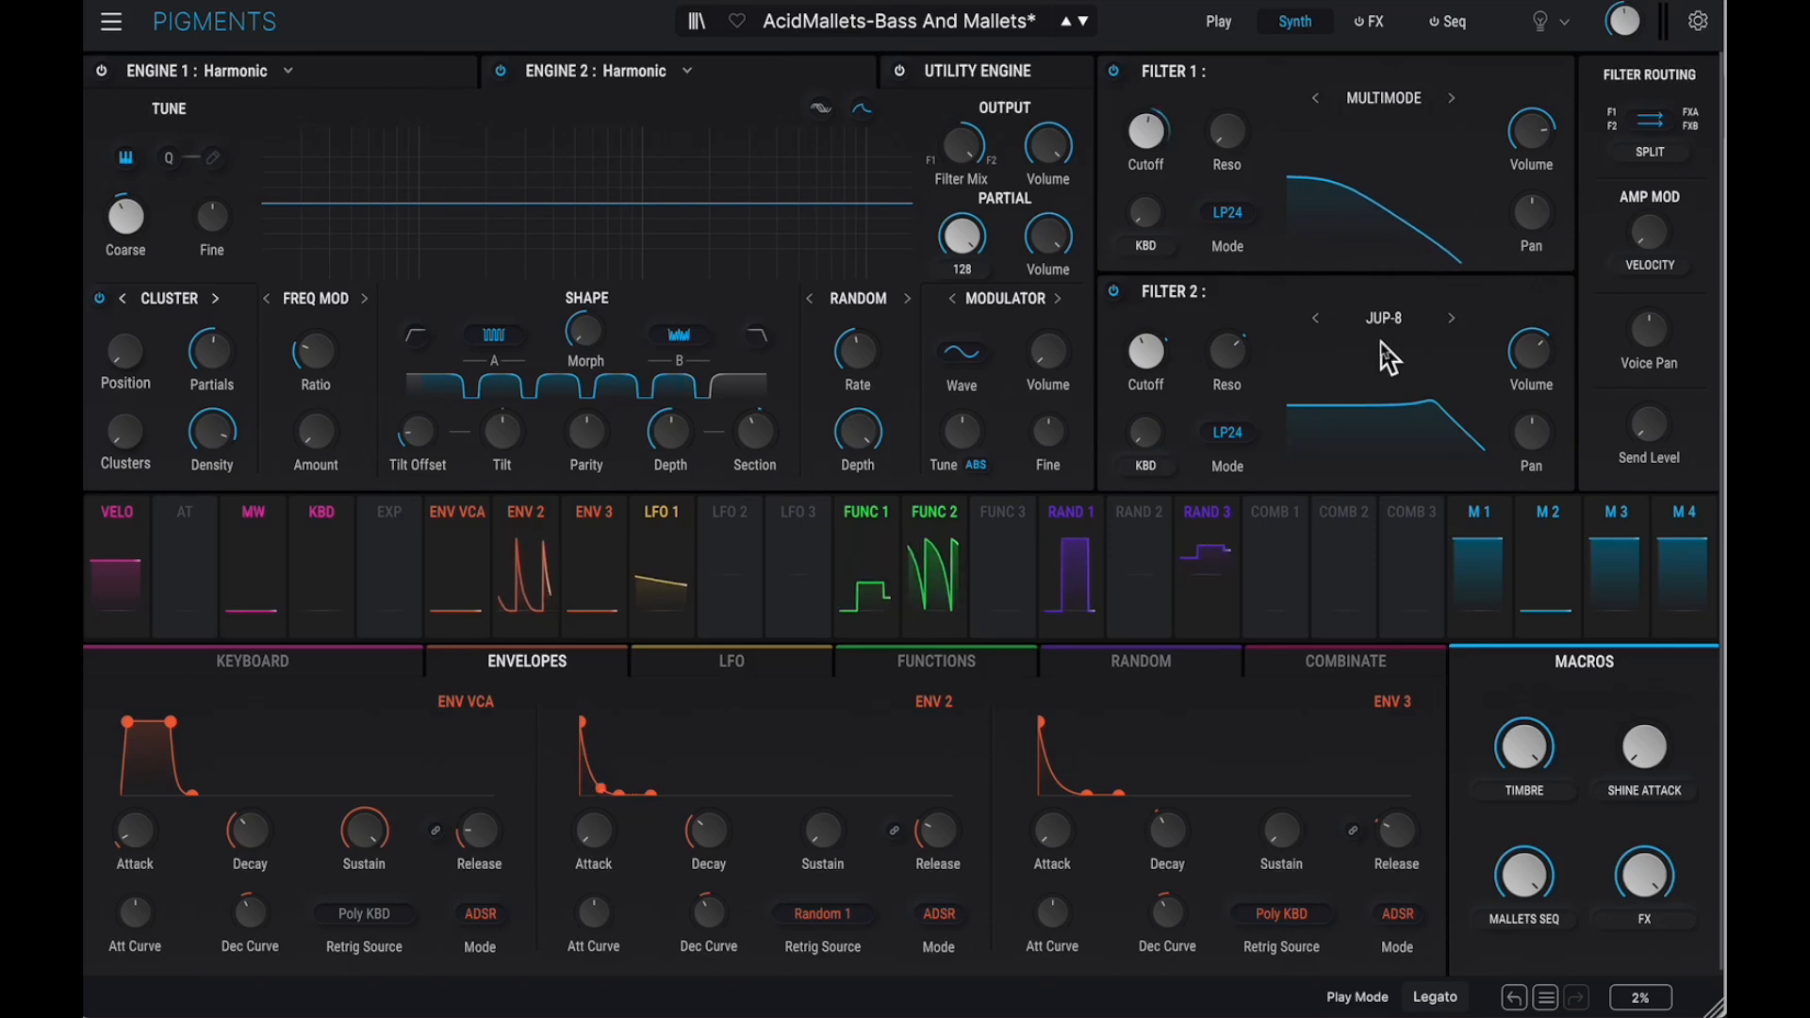
left_click(1376, 23)
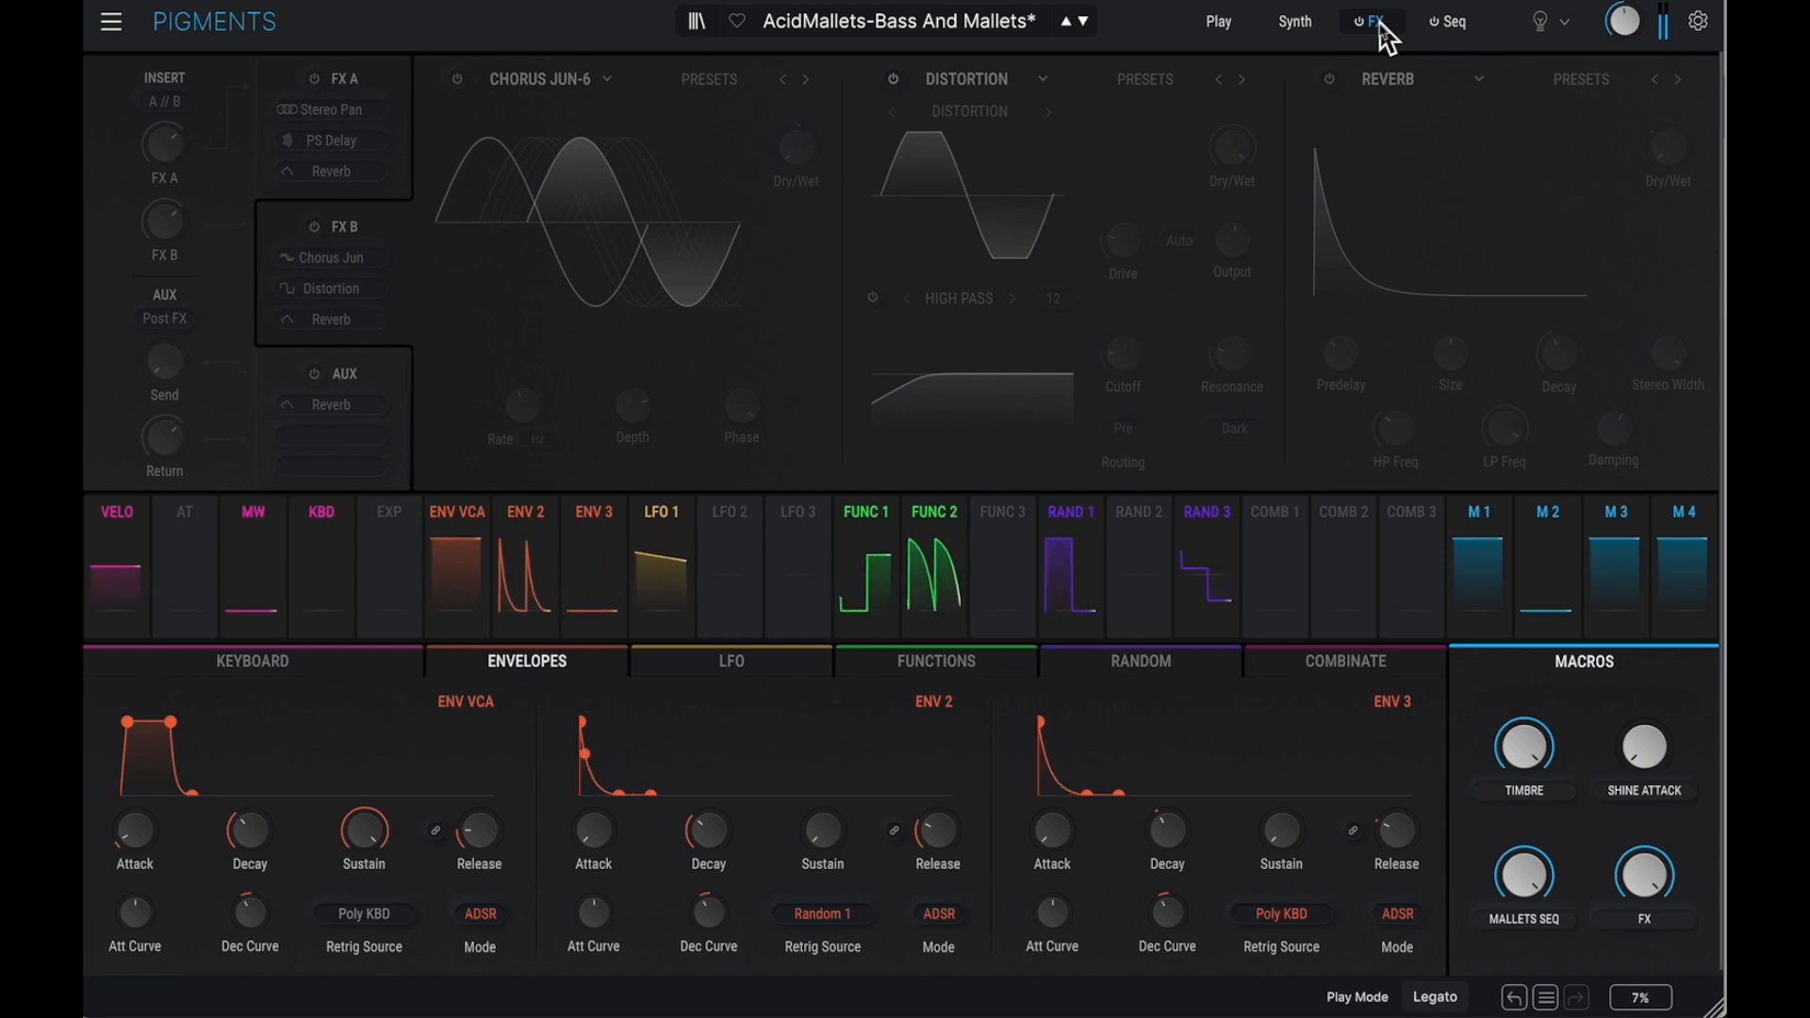
left_click(1377, 38)
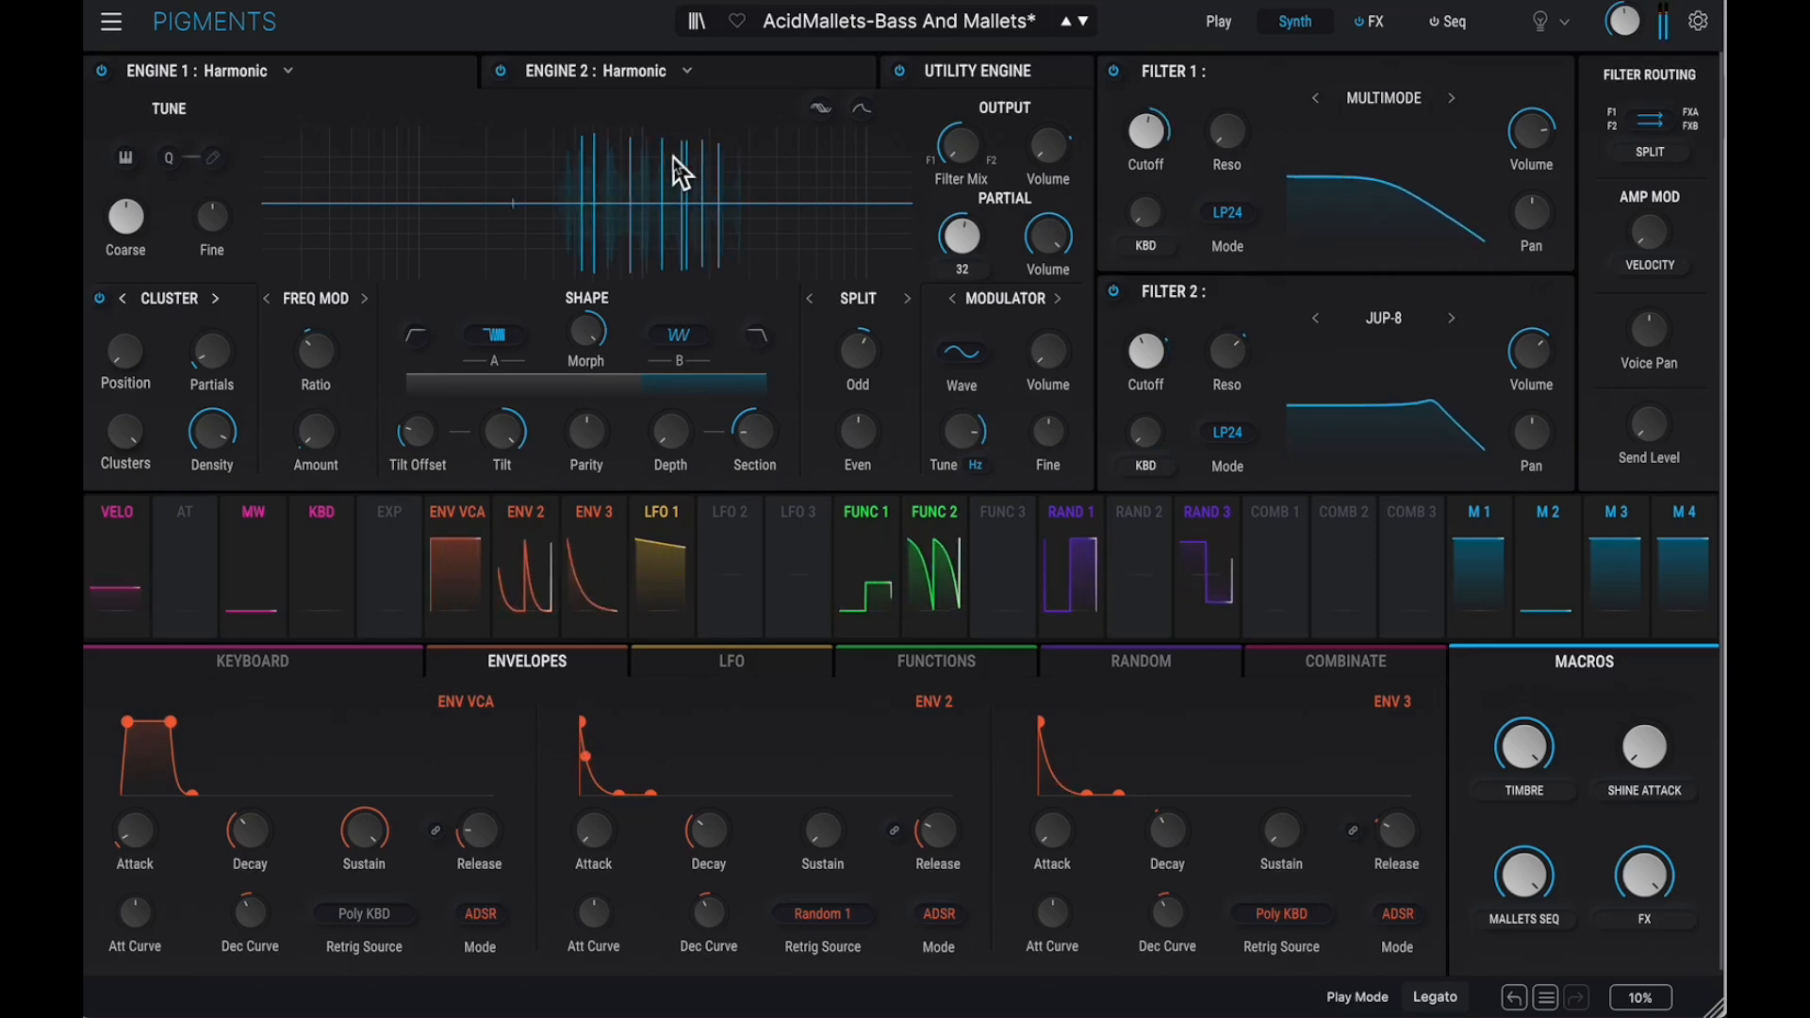
Deactivate Engine 2 and try out the pulse width of the Utility Engine's oscillator.
left_click(504, 75)
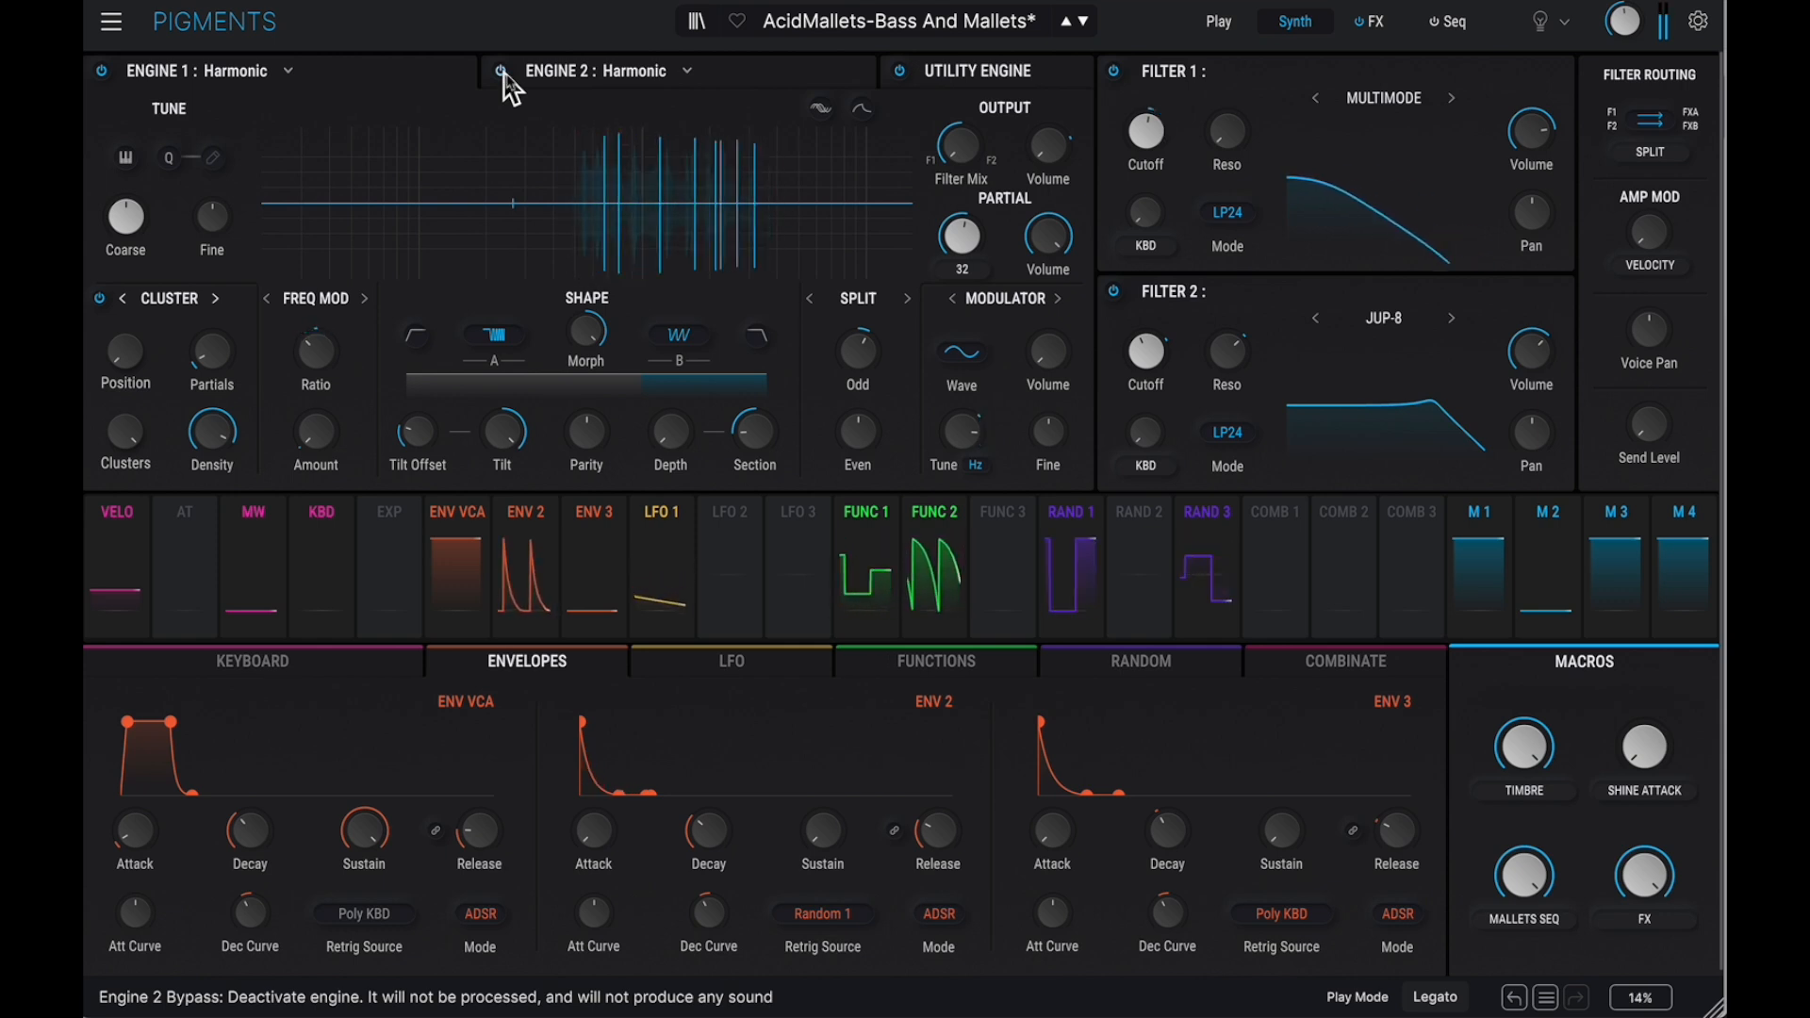
left_click(986, 75)
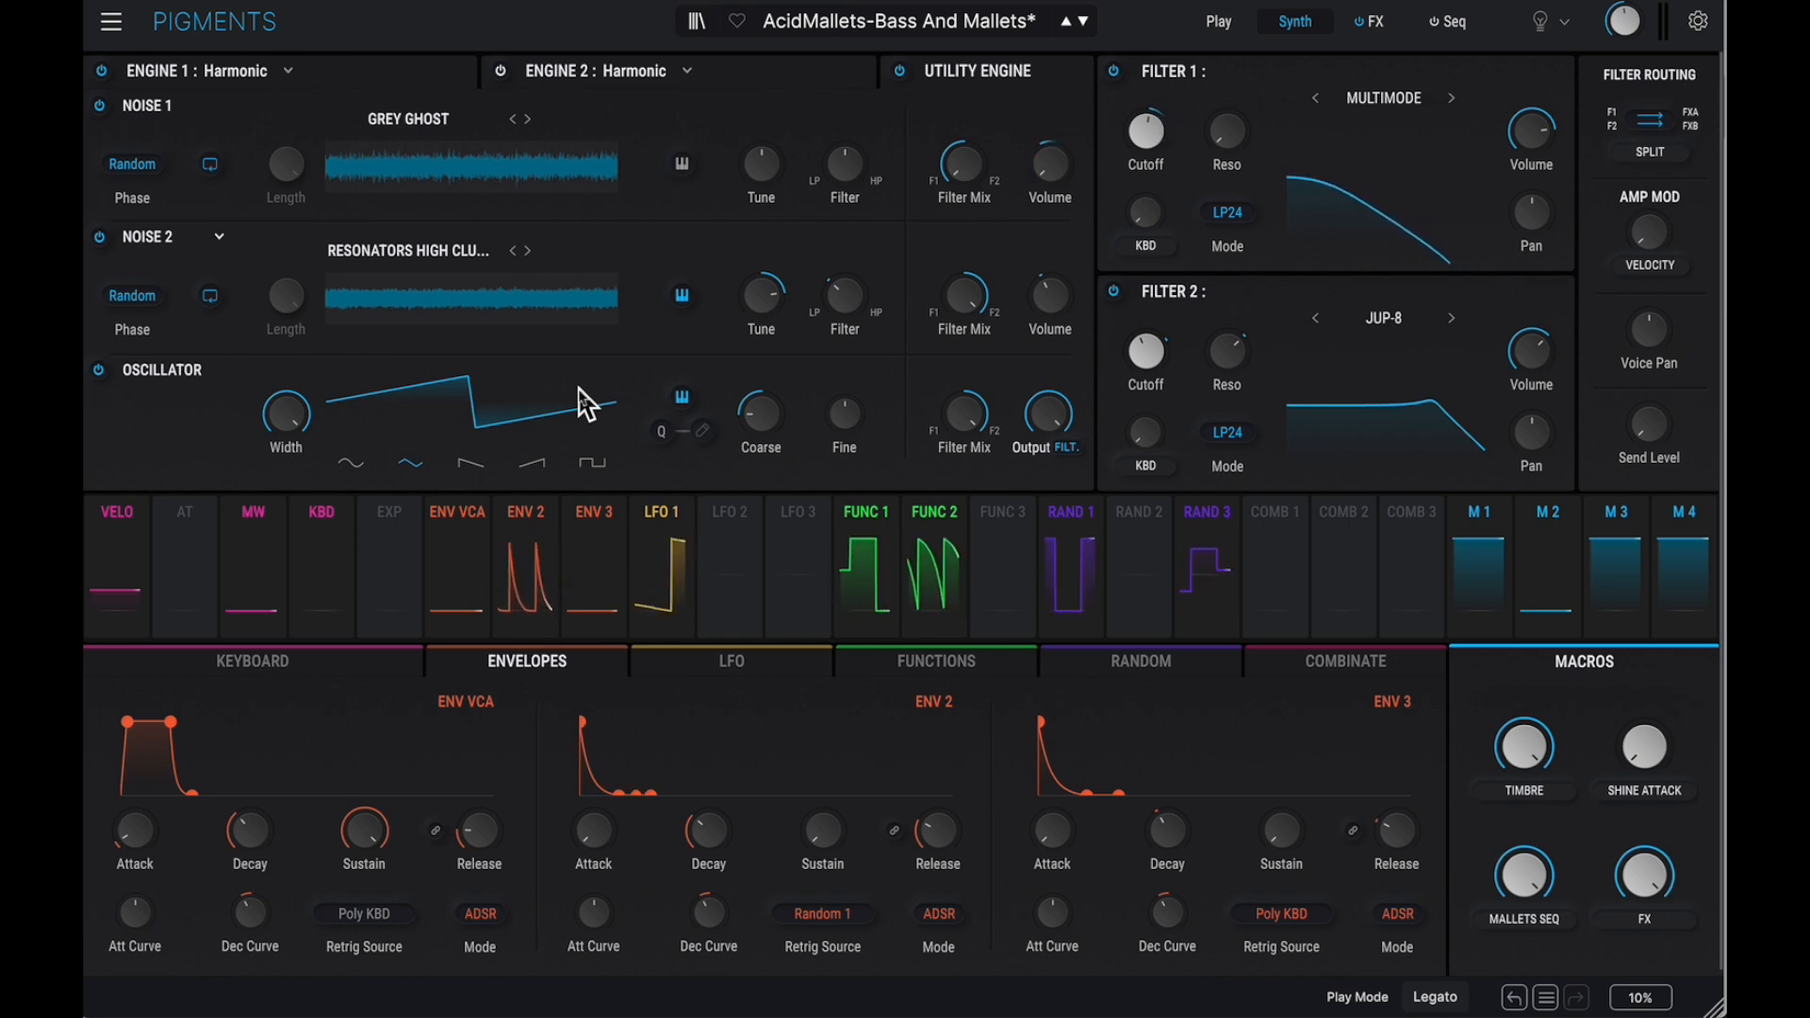
mouse_move(287, 424)
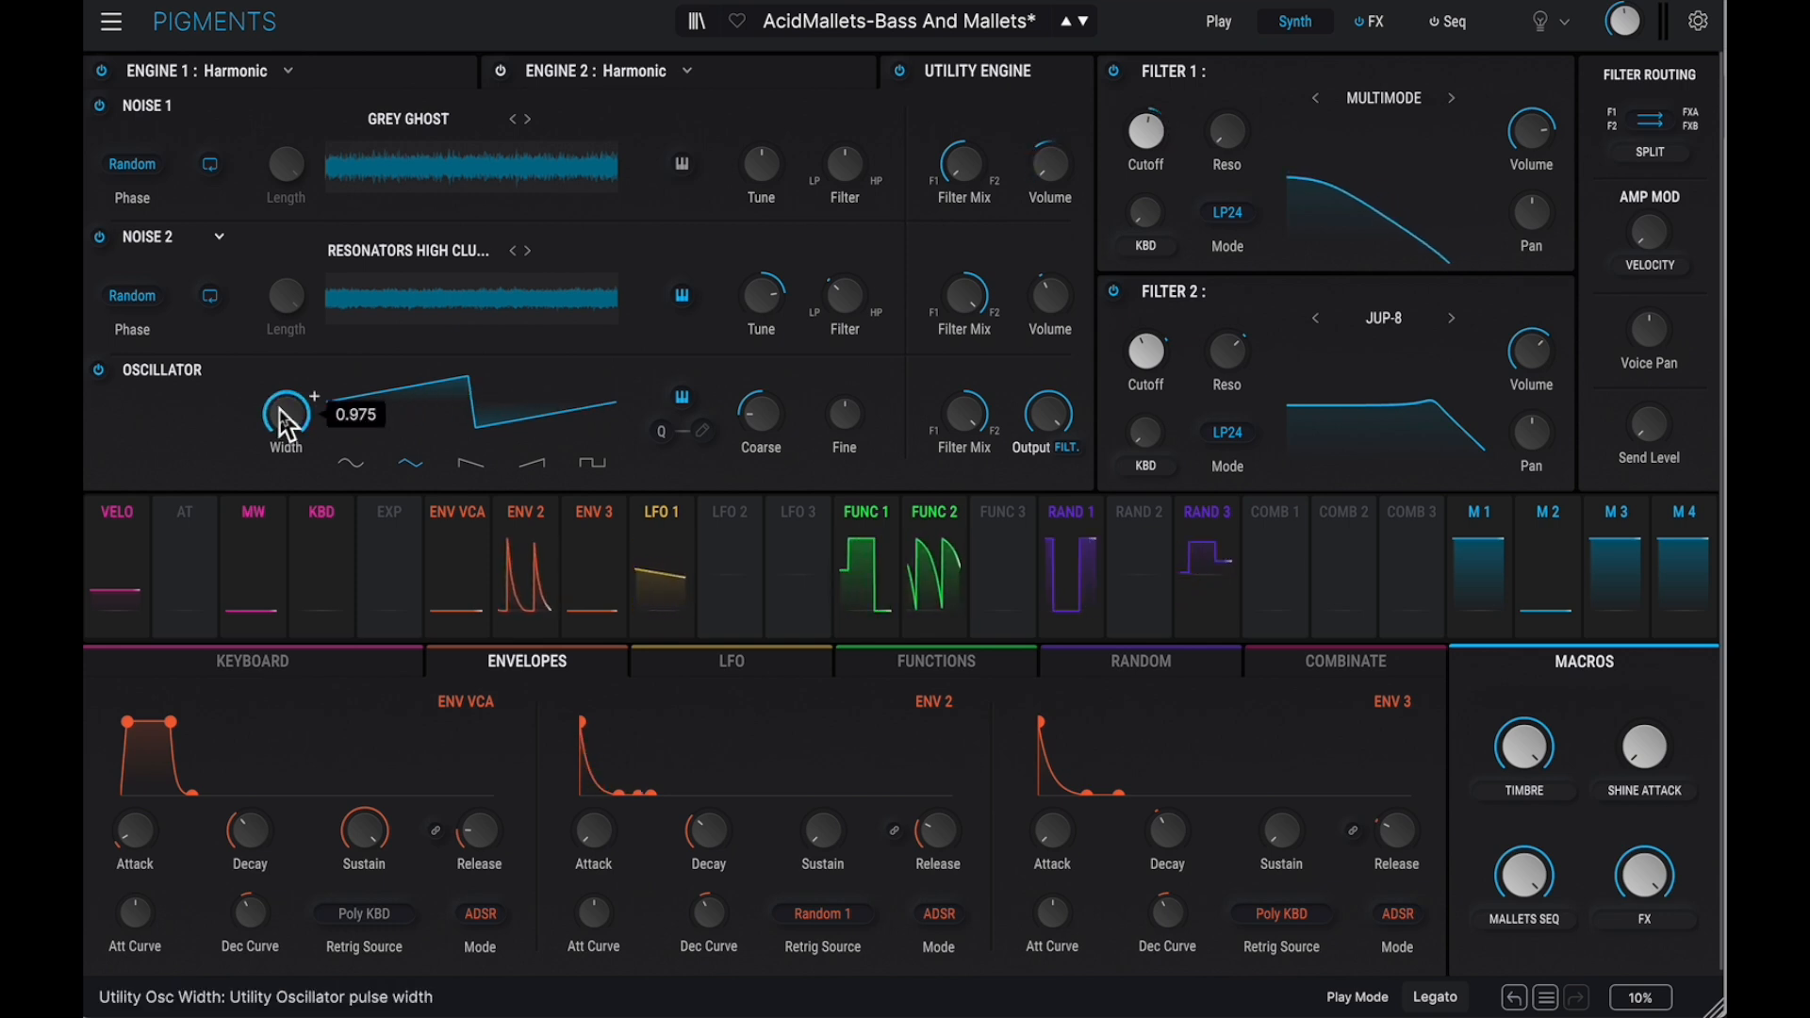
left_click_drag(281, 412, 184, 446)
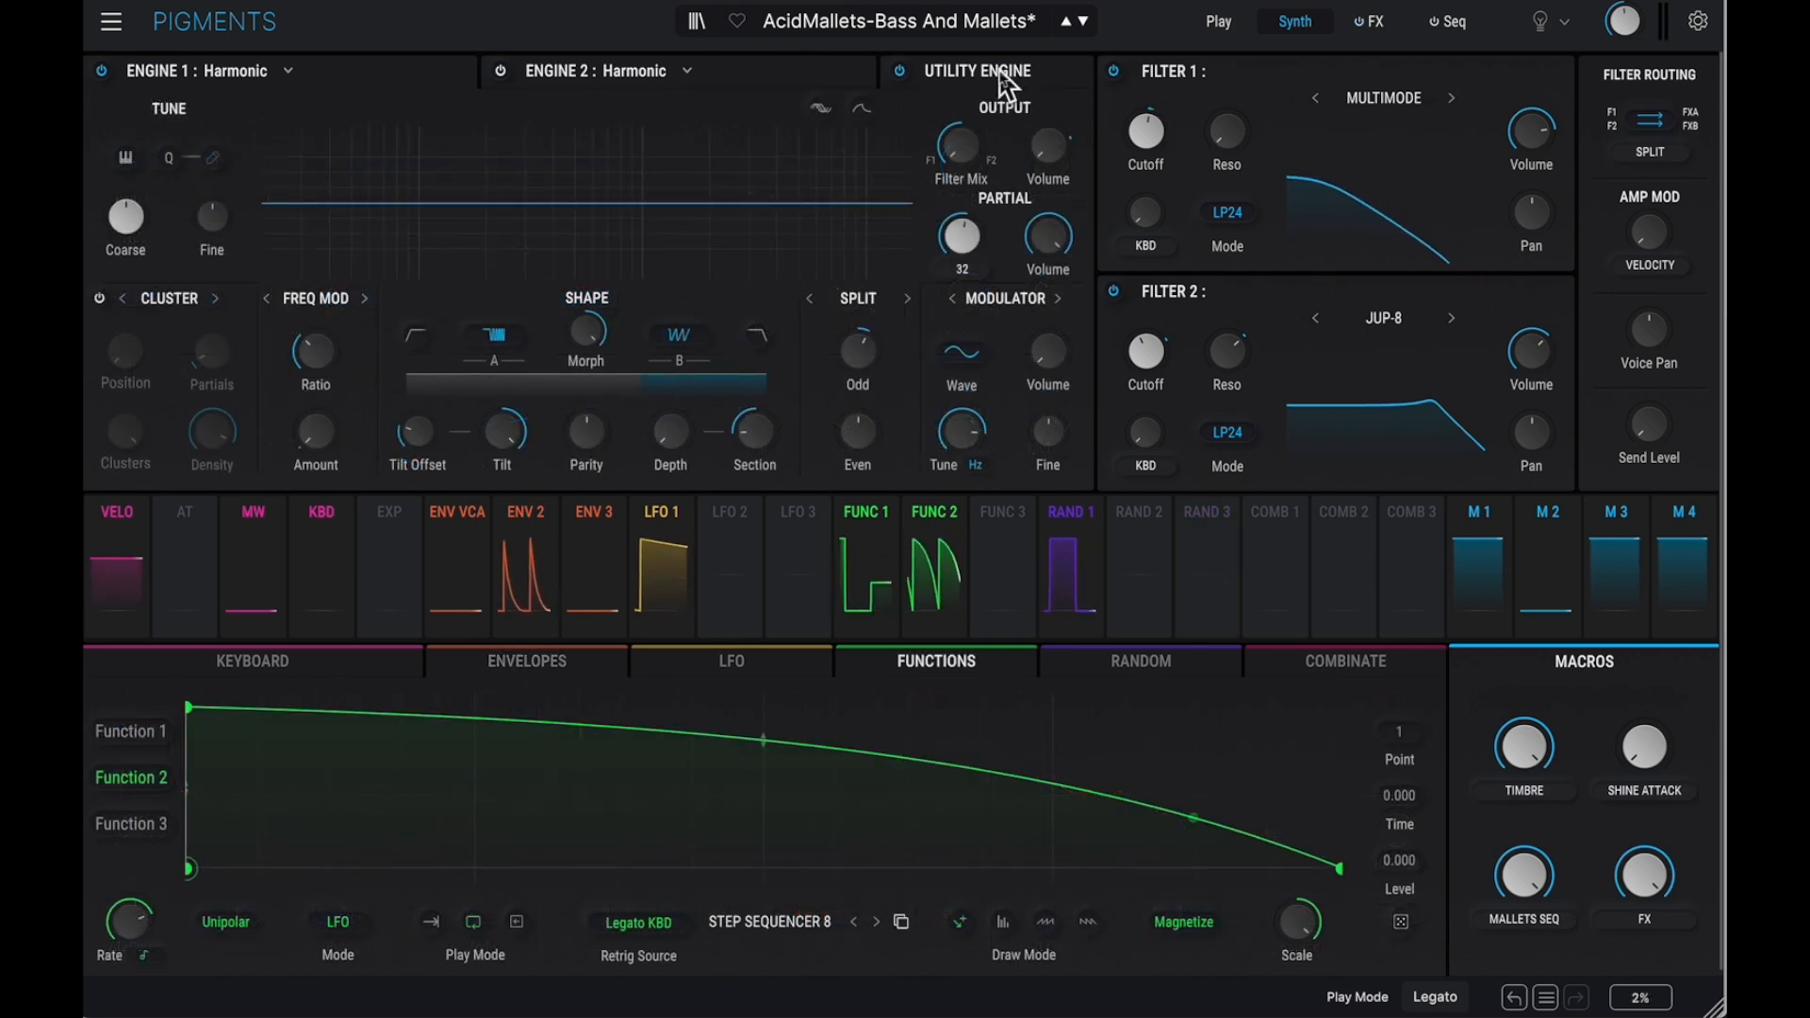
Switch the Utility Engine's oscillator on and off again to compare the sound.
left_click(1001, 75)
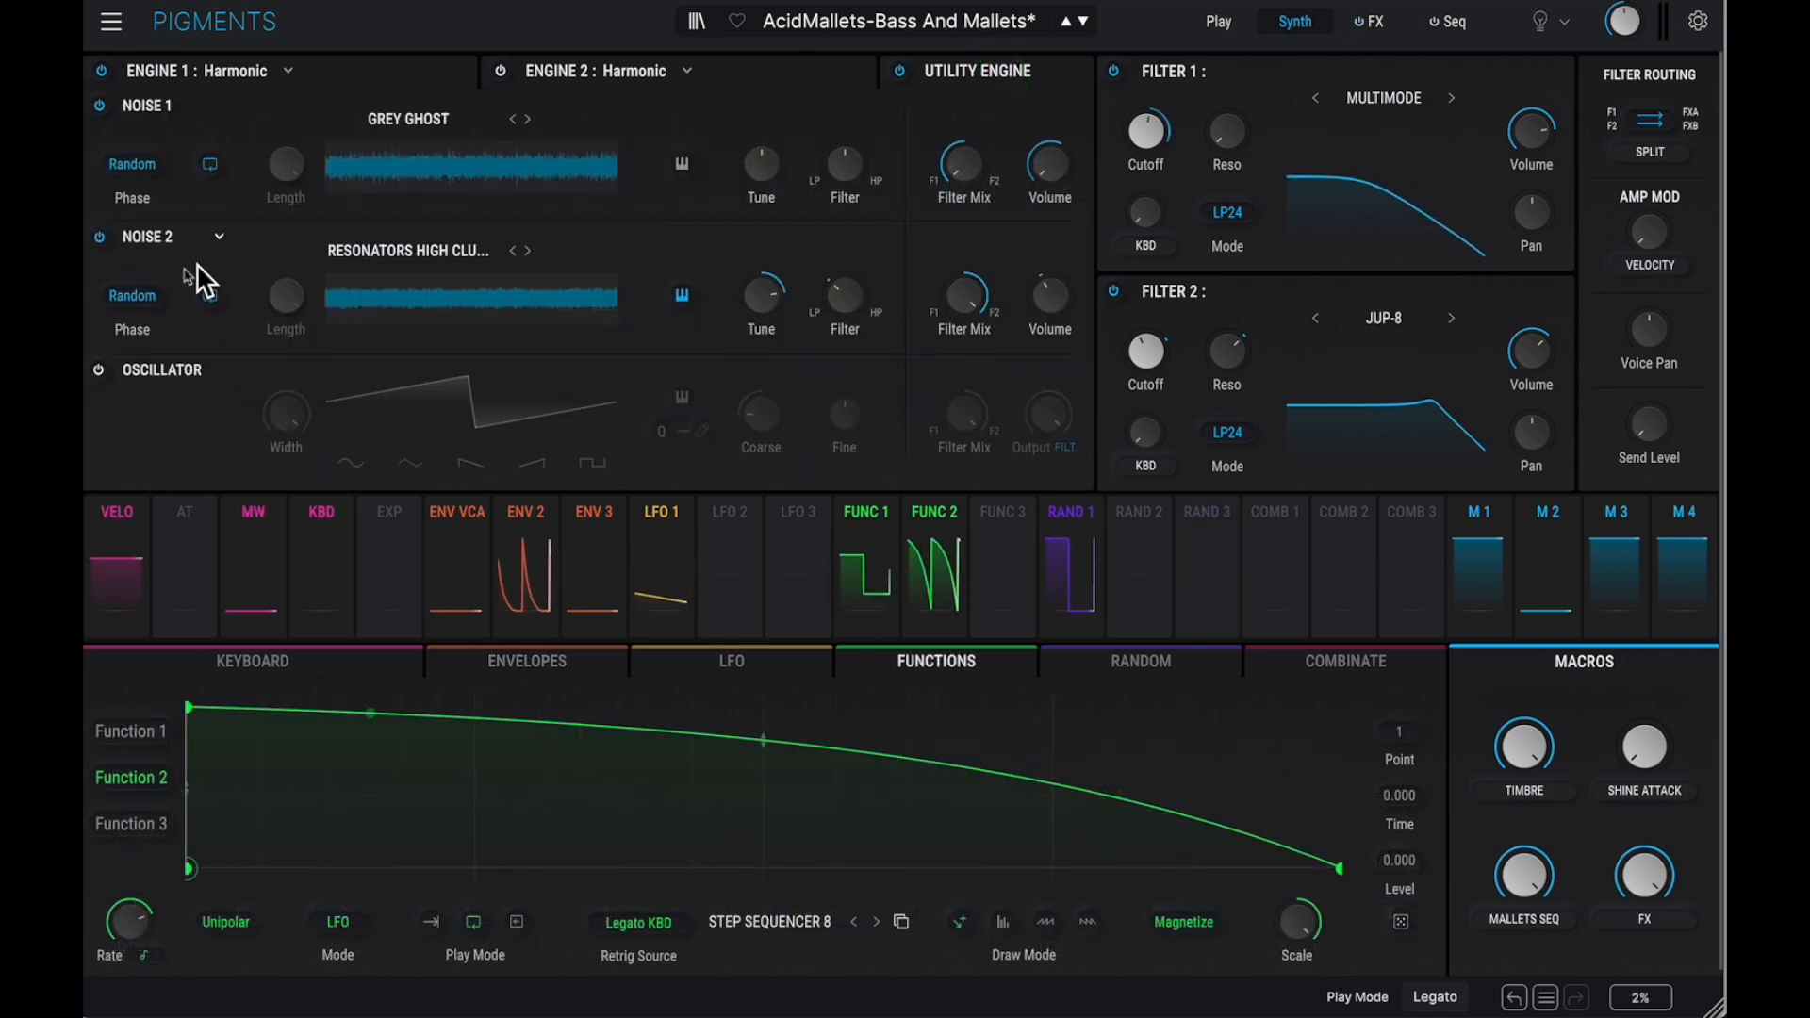
left_click(99, 371)
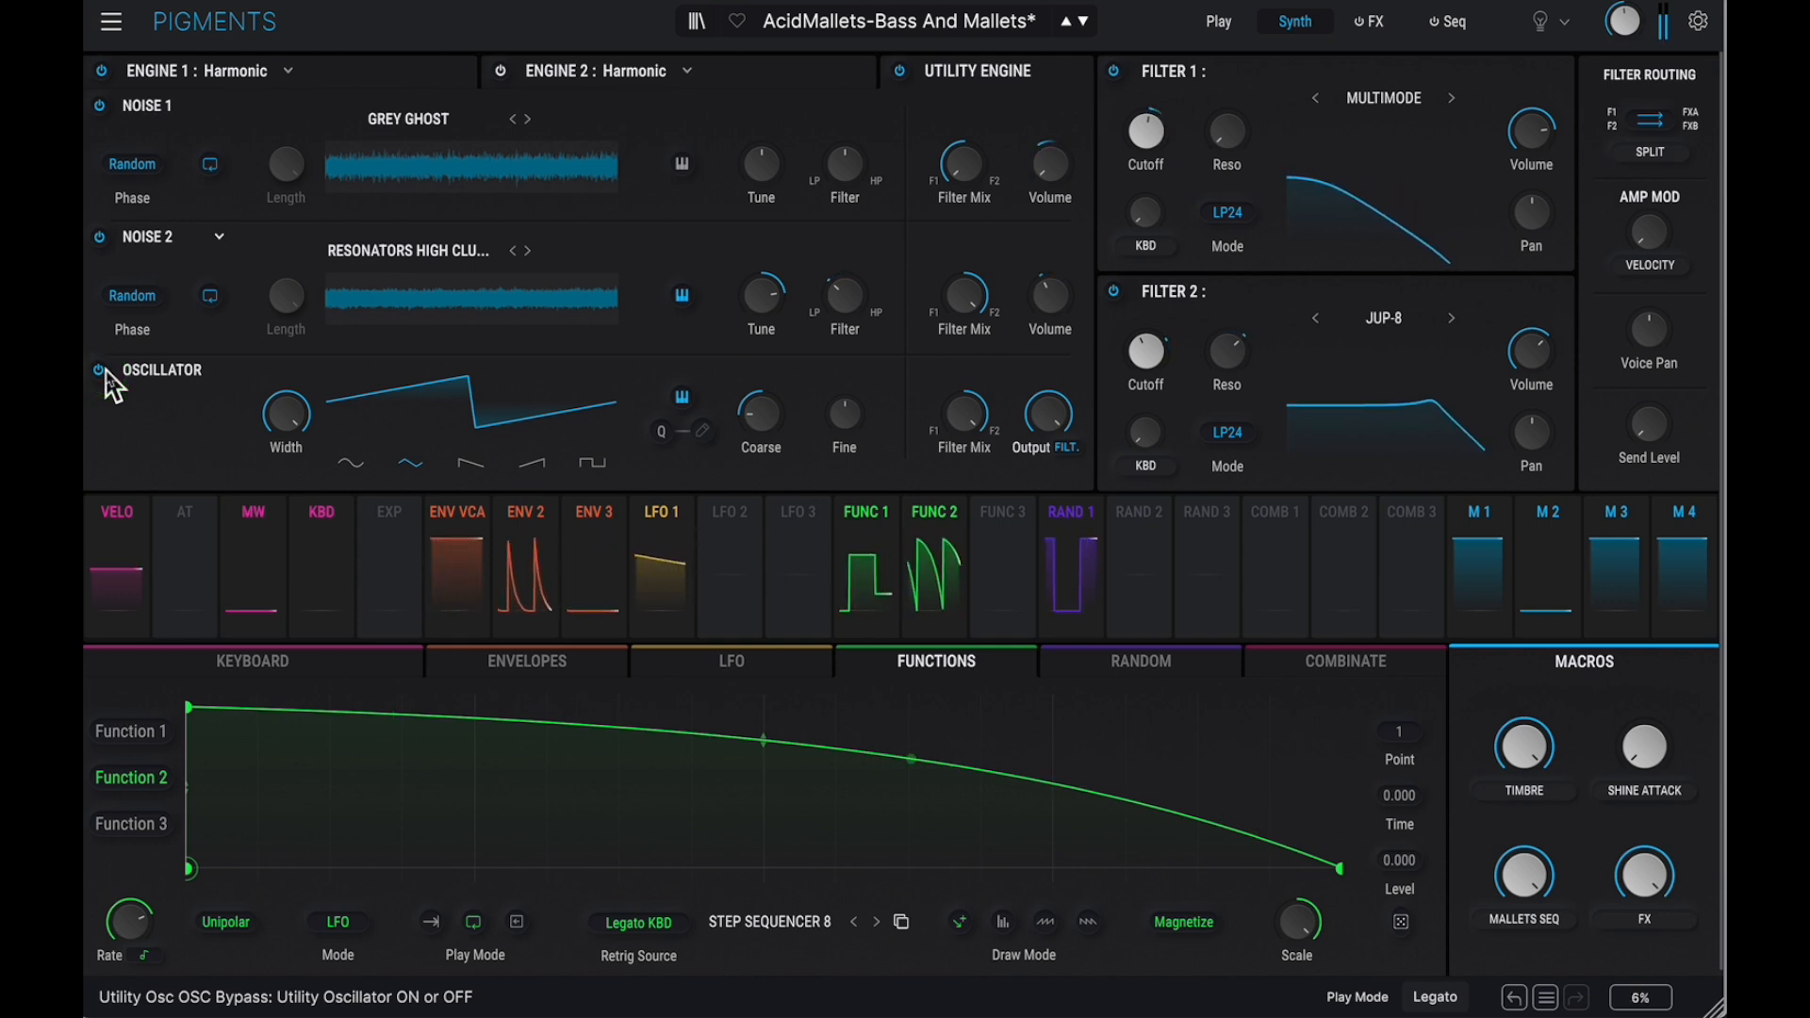
left_click(99, 371)
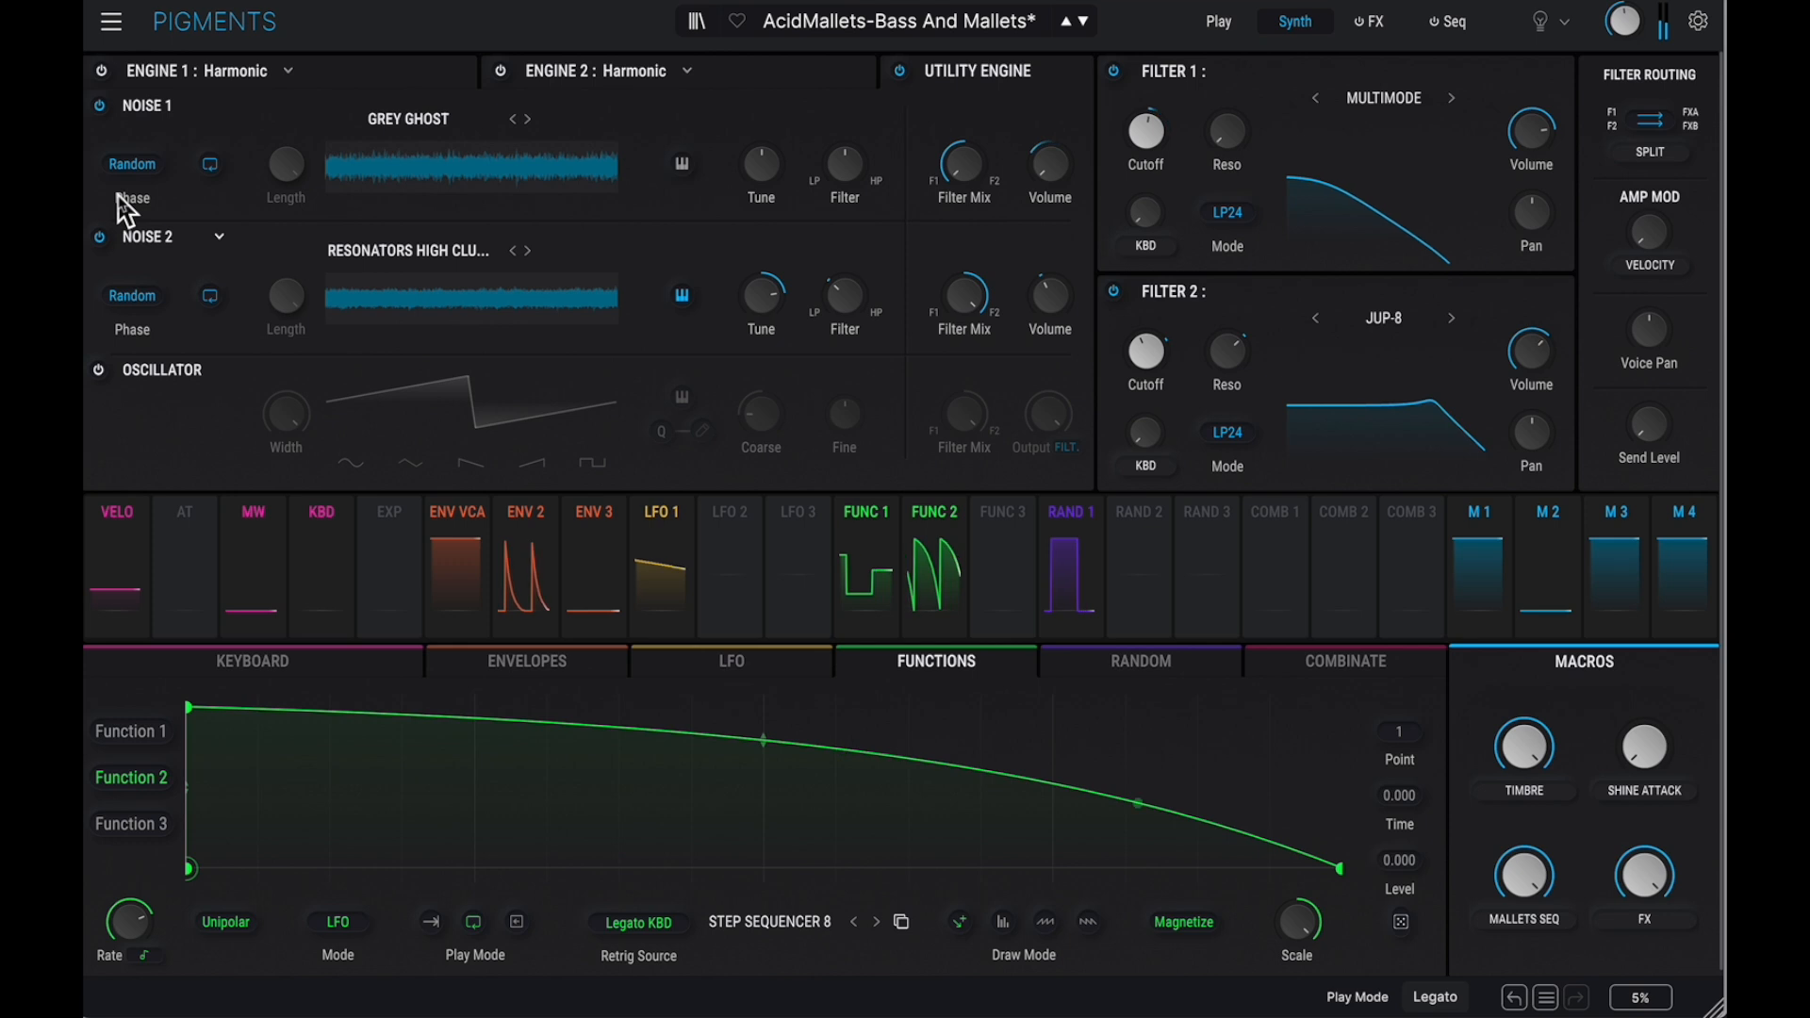
Bypass and re-enable Noise 1 and Filter 1 in turn to compare their effect on the sound.
left_click(100, 106)
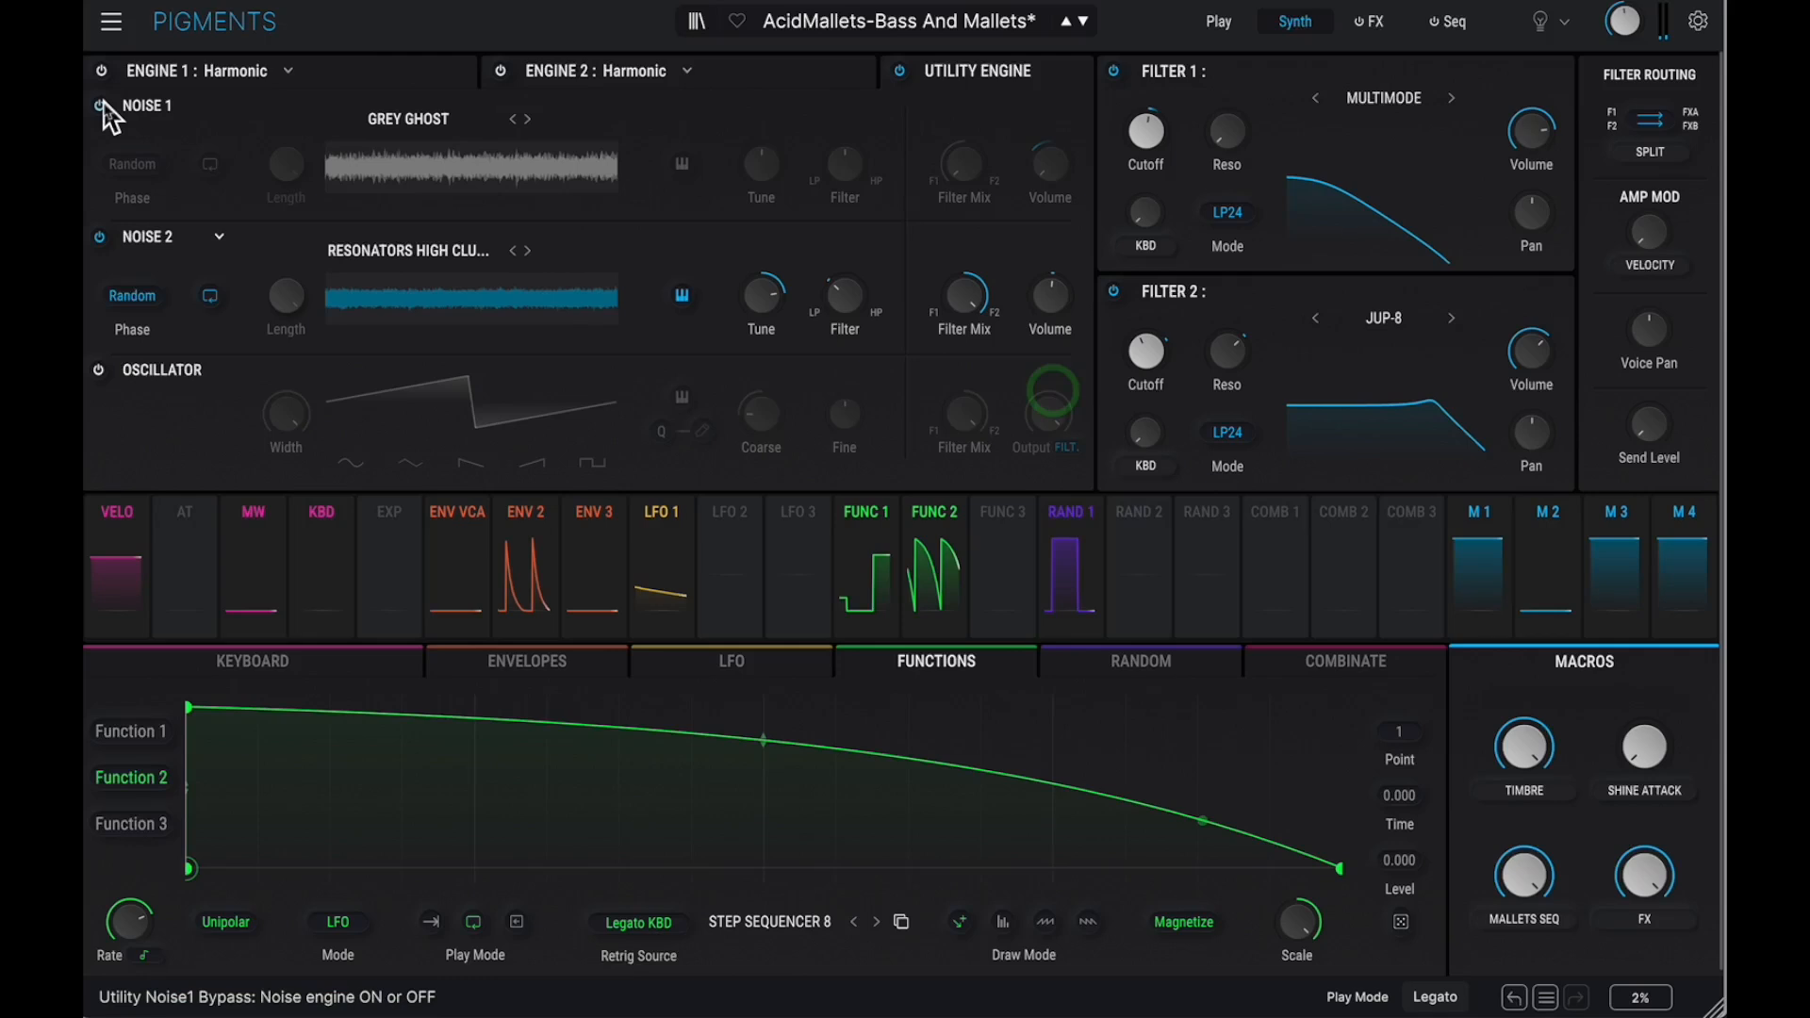
left_click(100, 106)
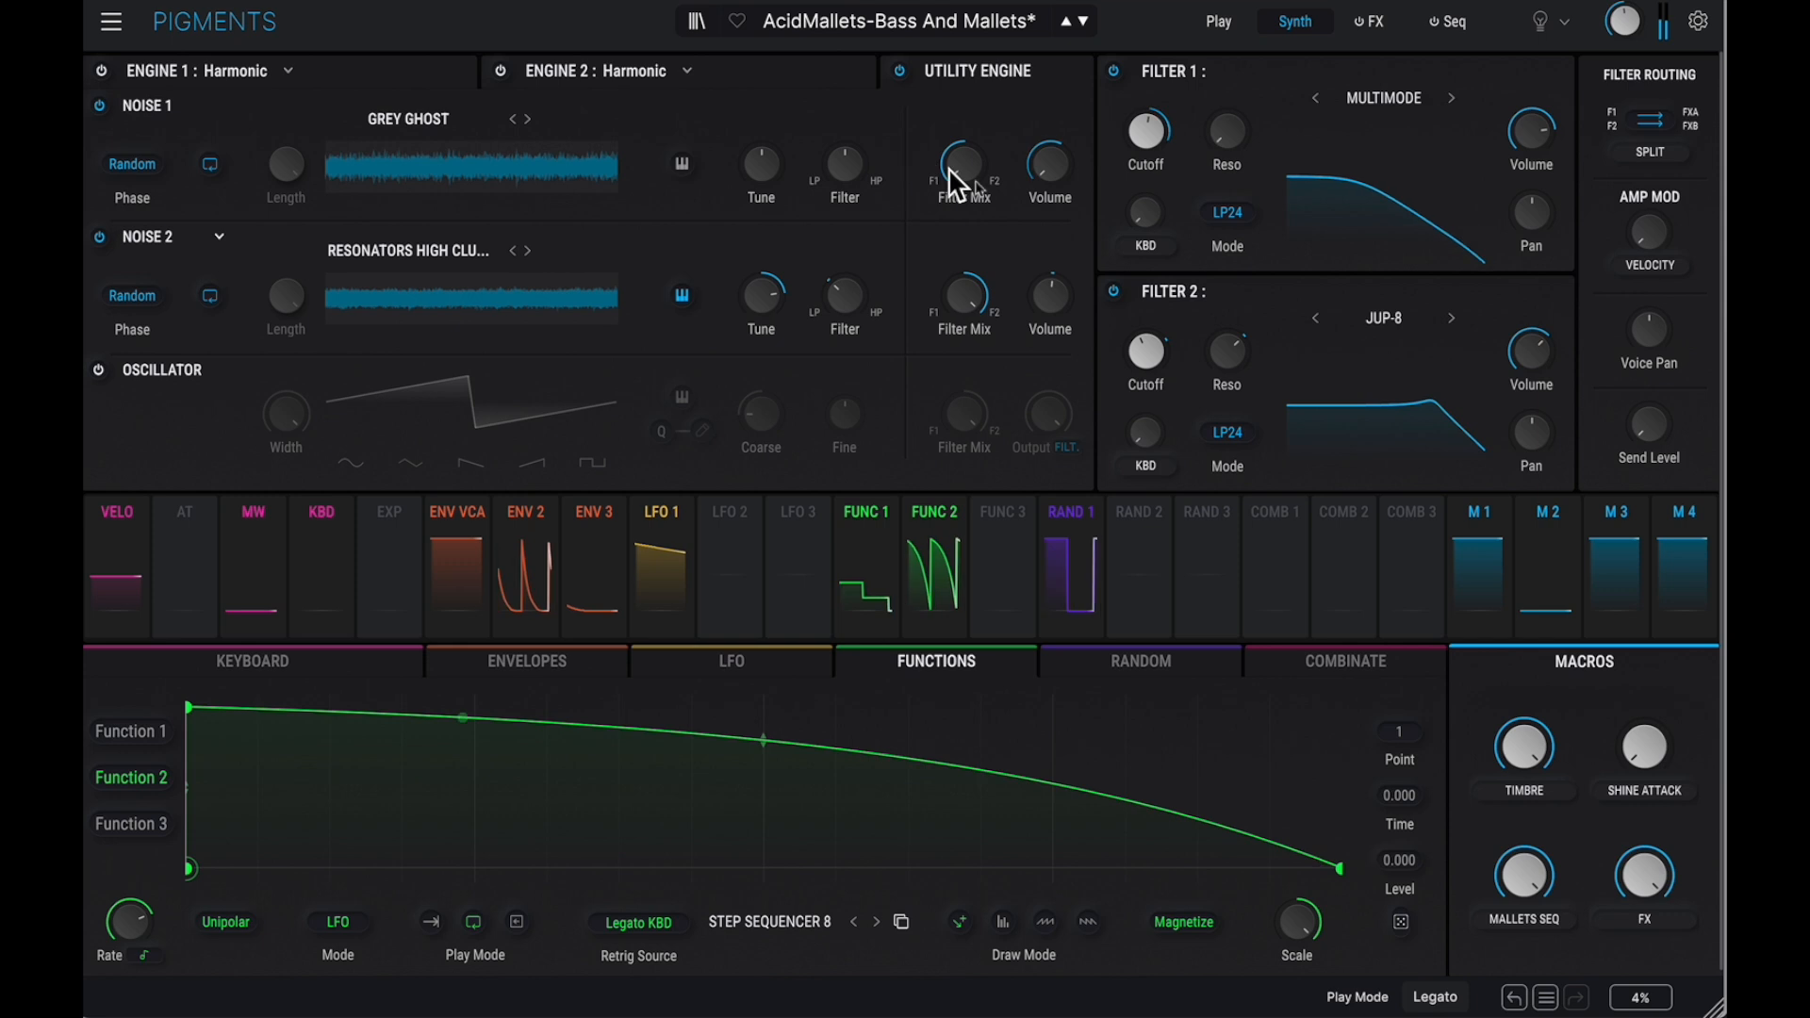
left_click(1118, 75)
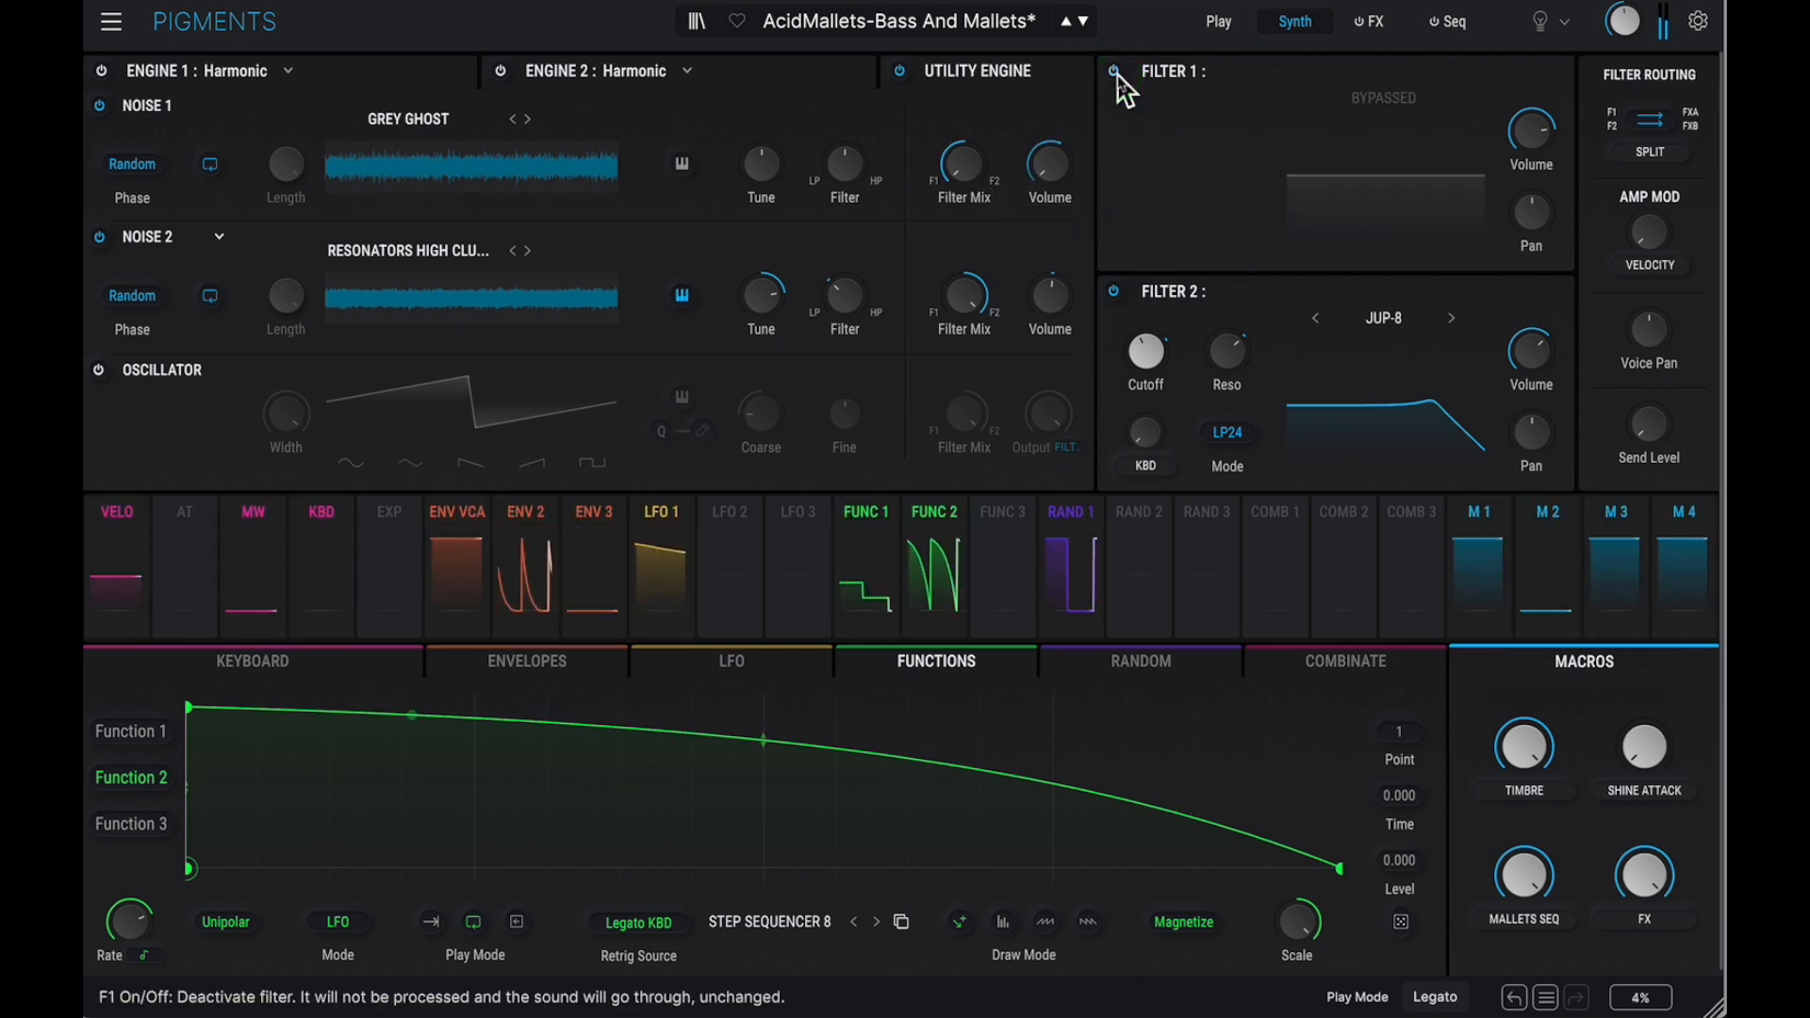
left_click(1116, 74)
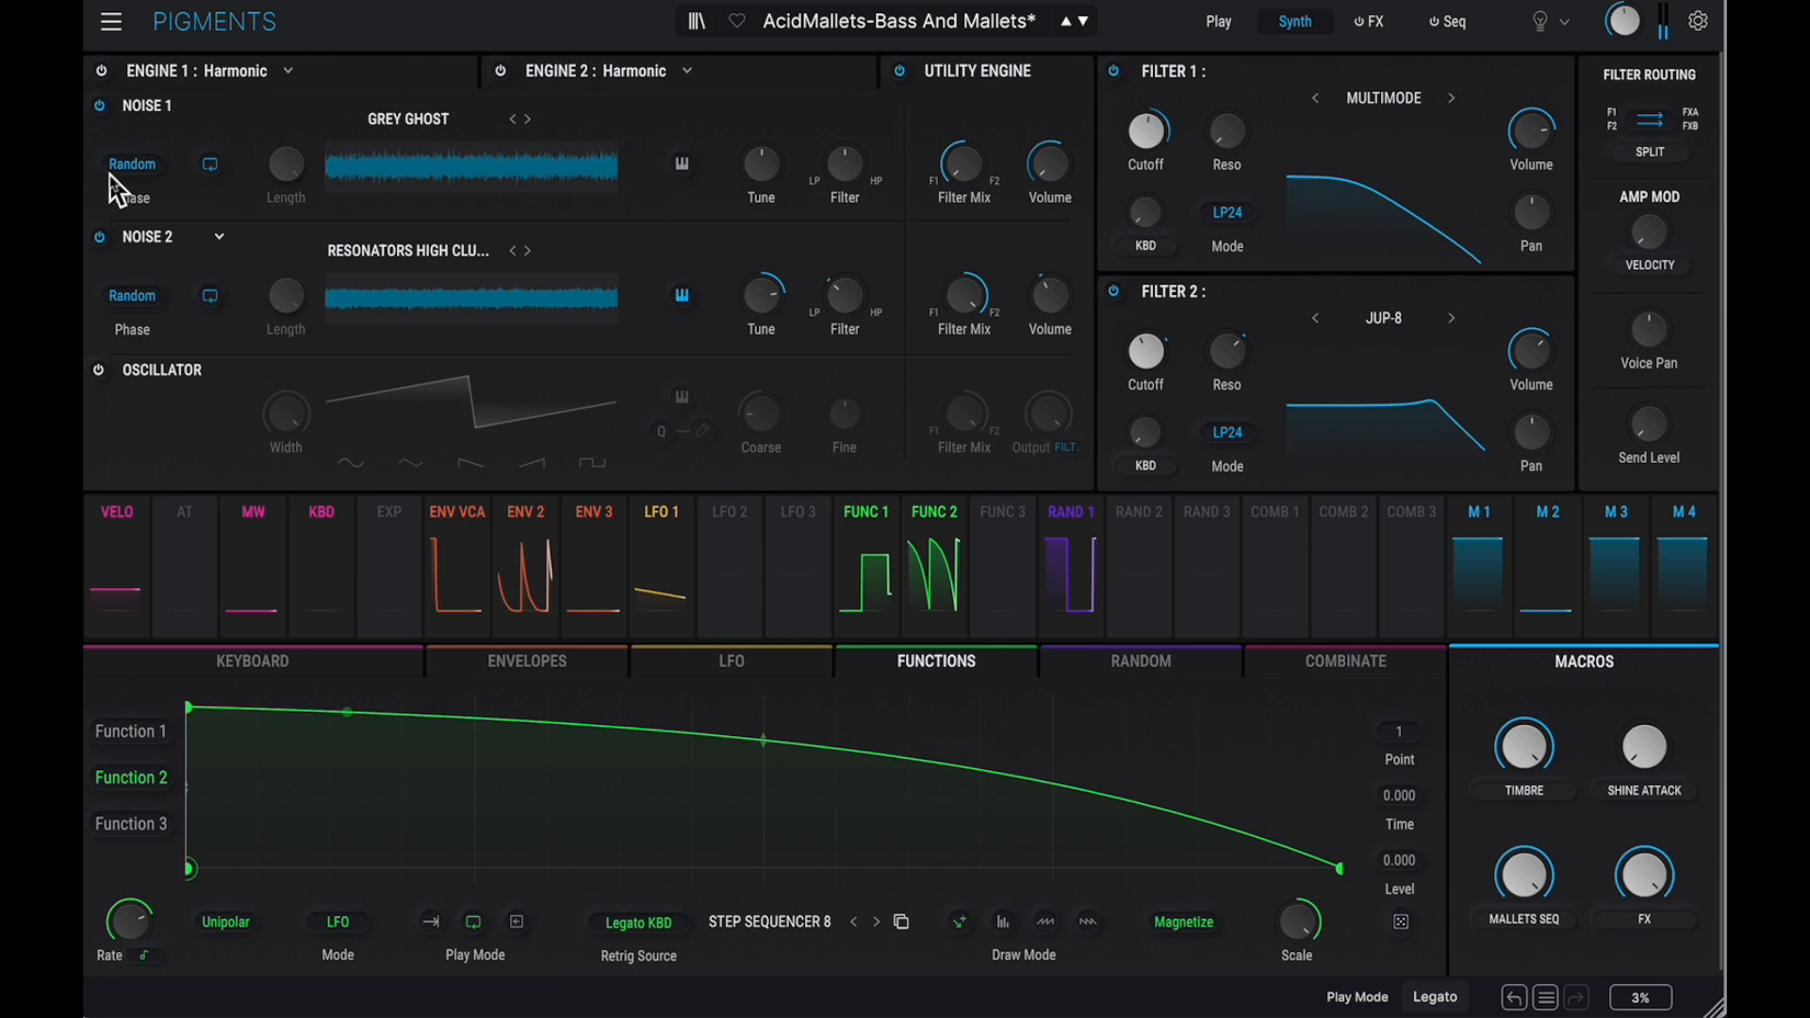
Turn off Noise 1 in the Utility Engine and raise Noise 2's output volume.
left_click(100, 107)
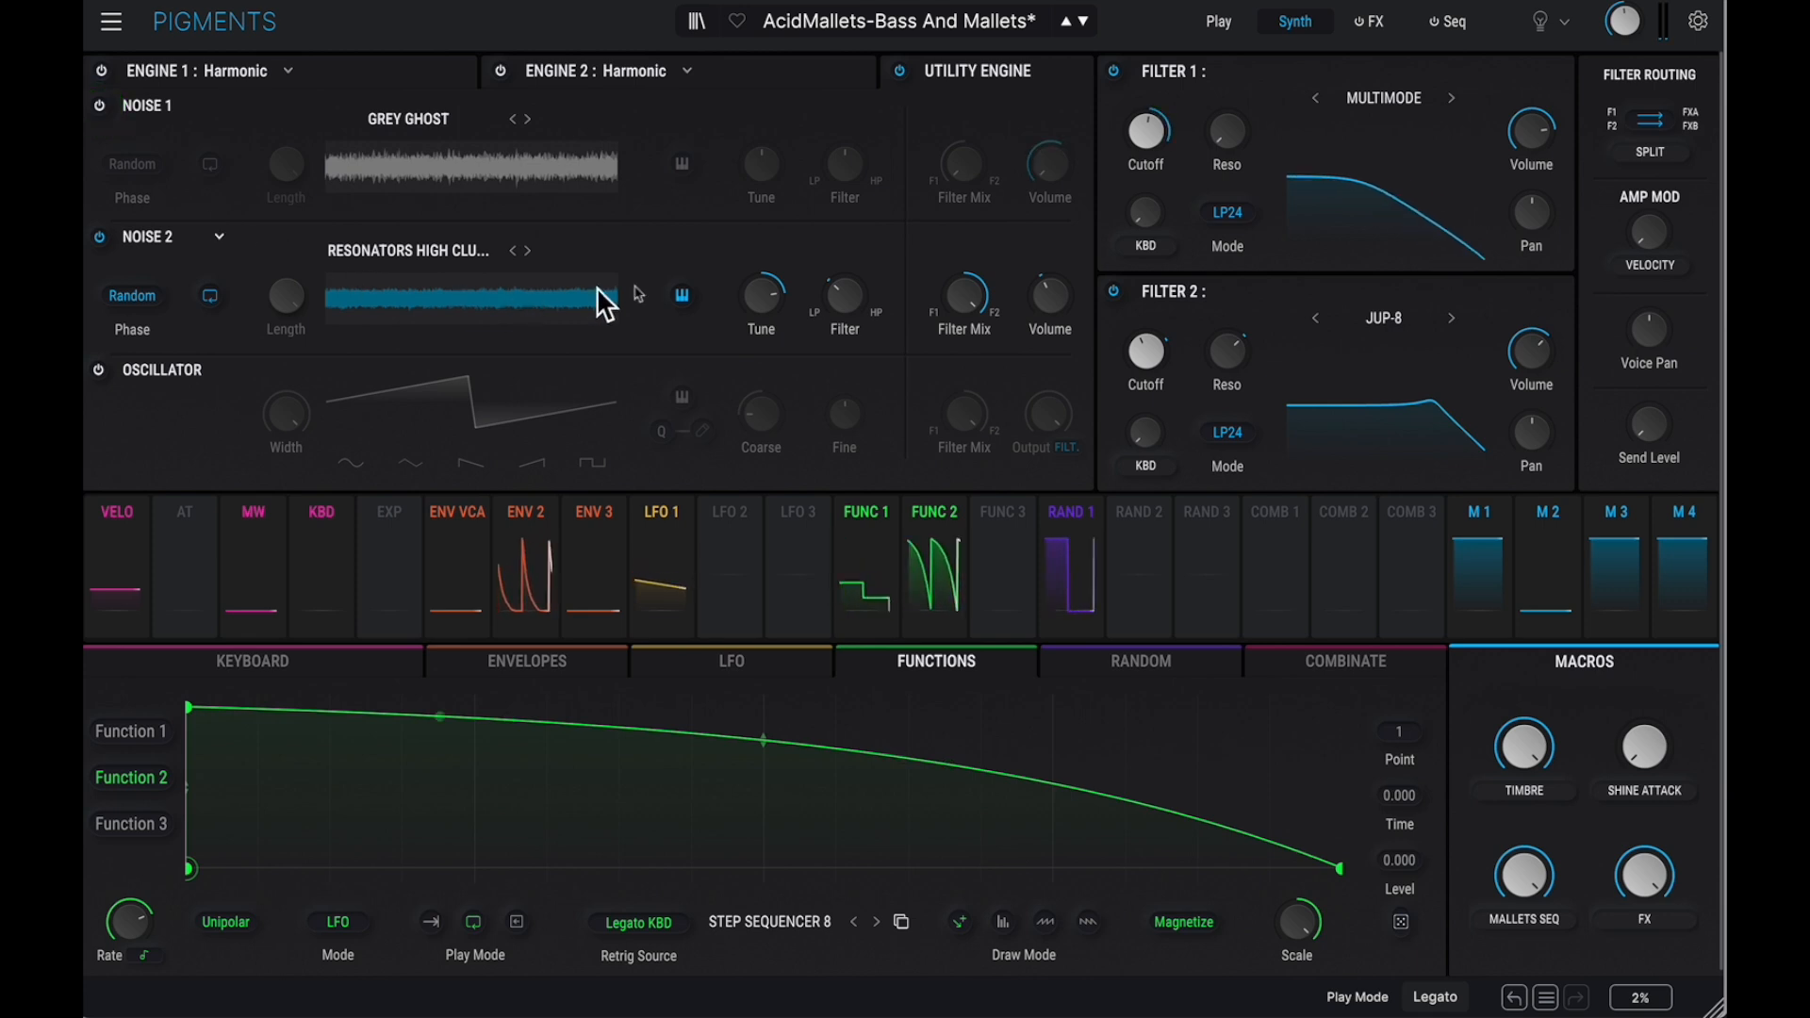
left_click(1049, 294)
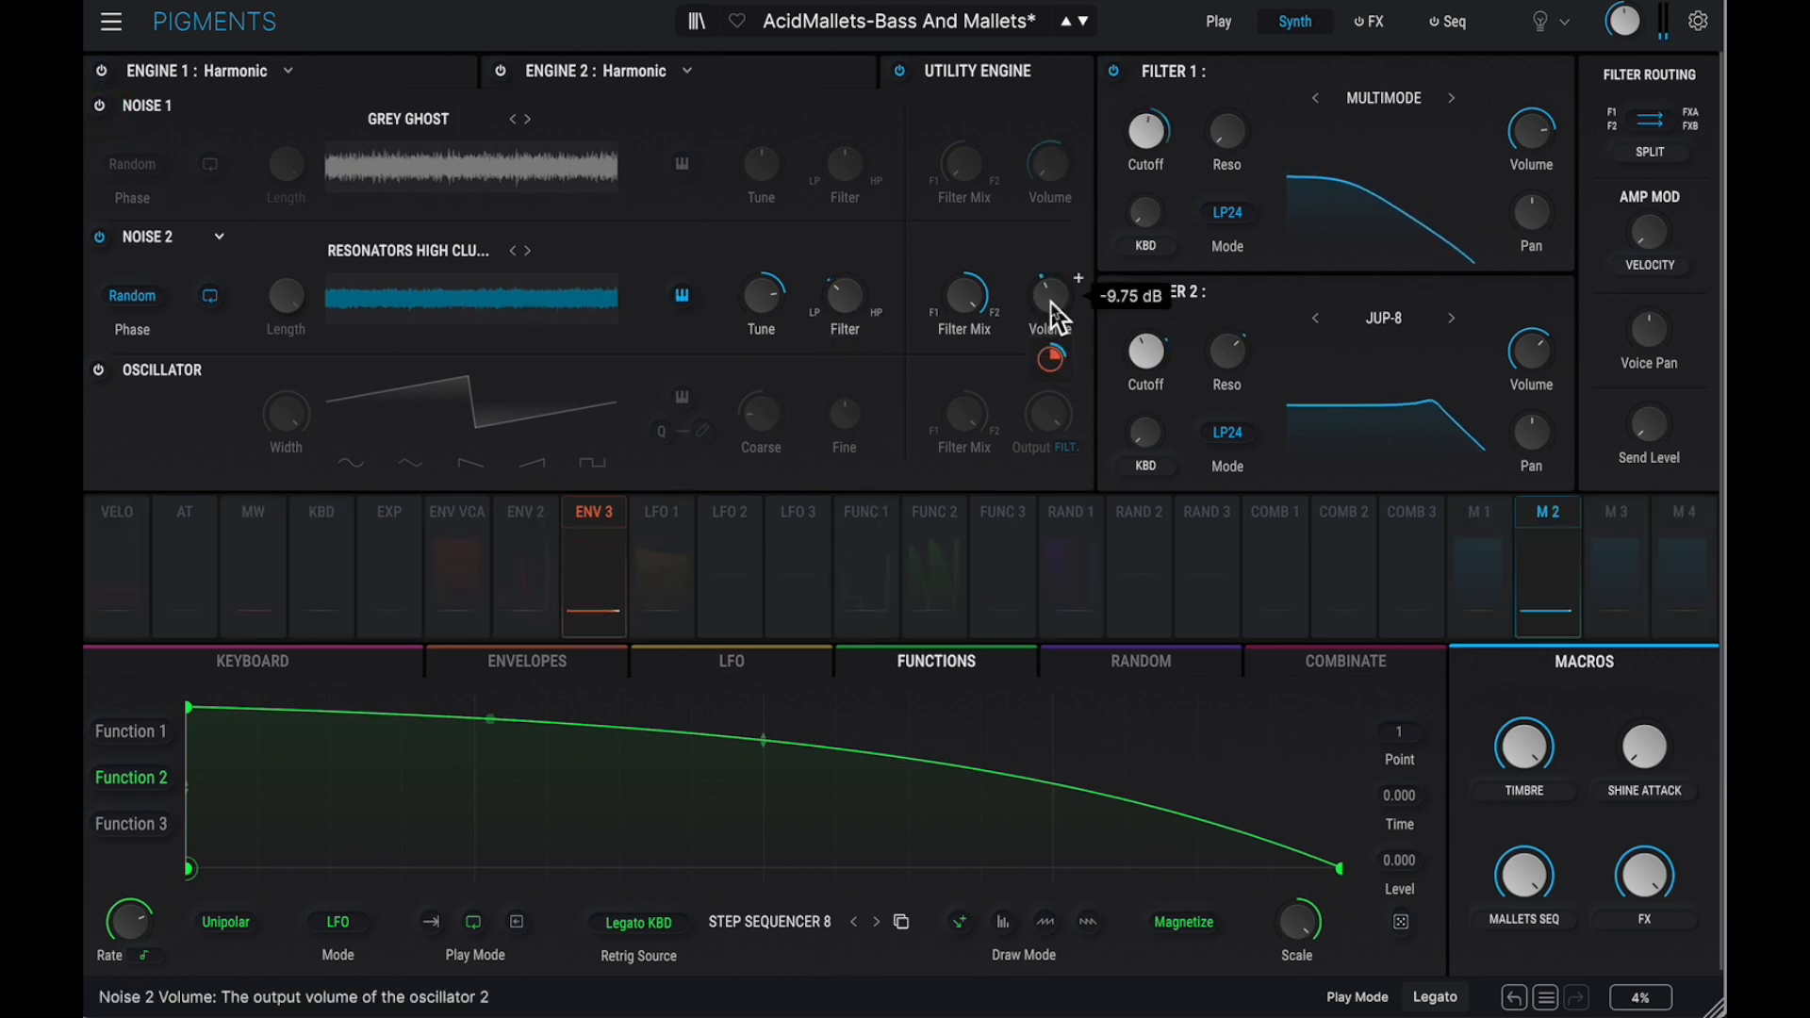
left_click_drag(1050, 291, 1028, 185)
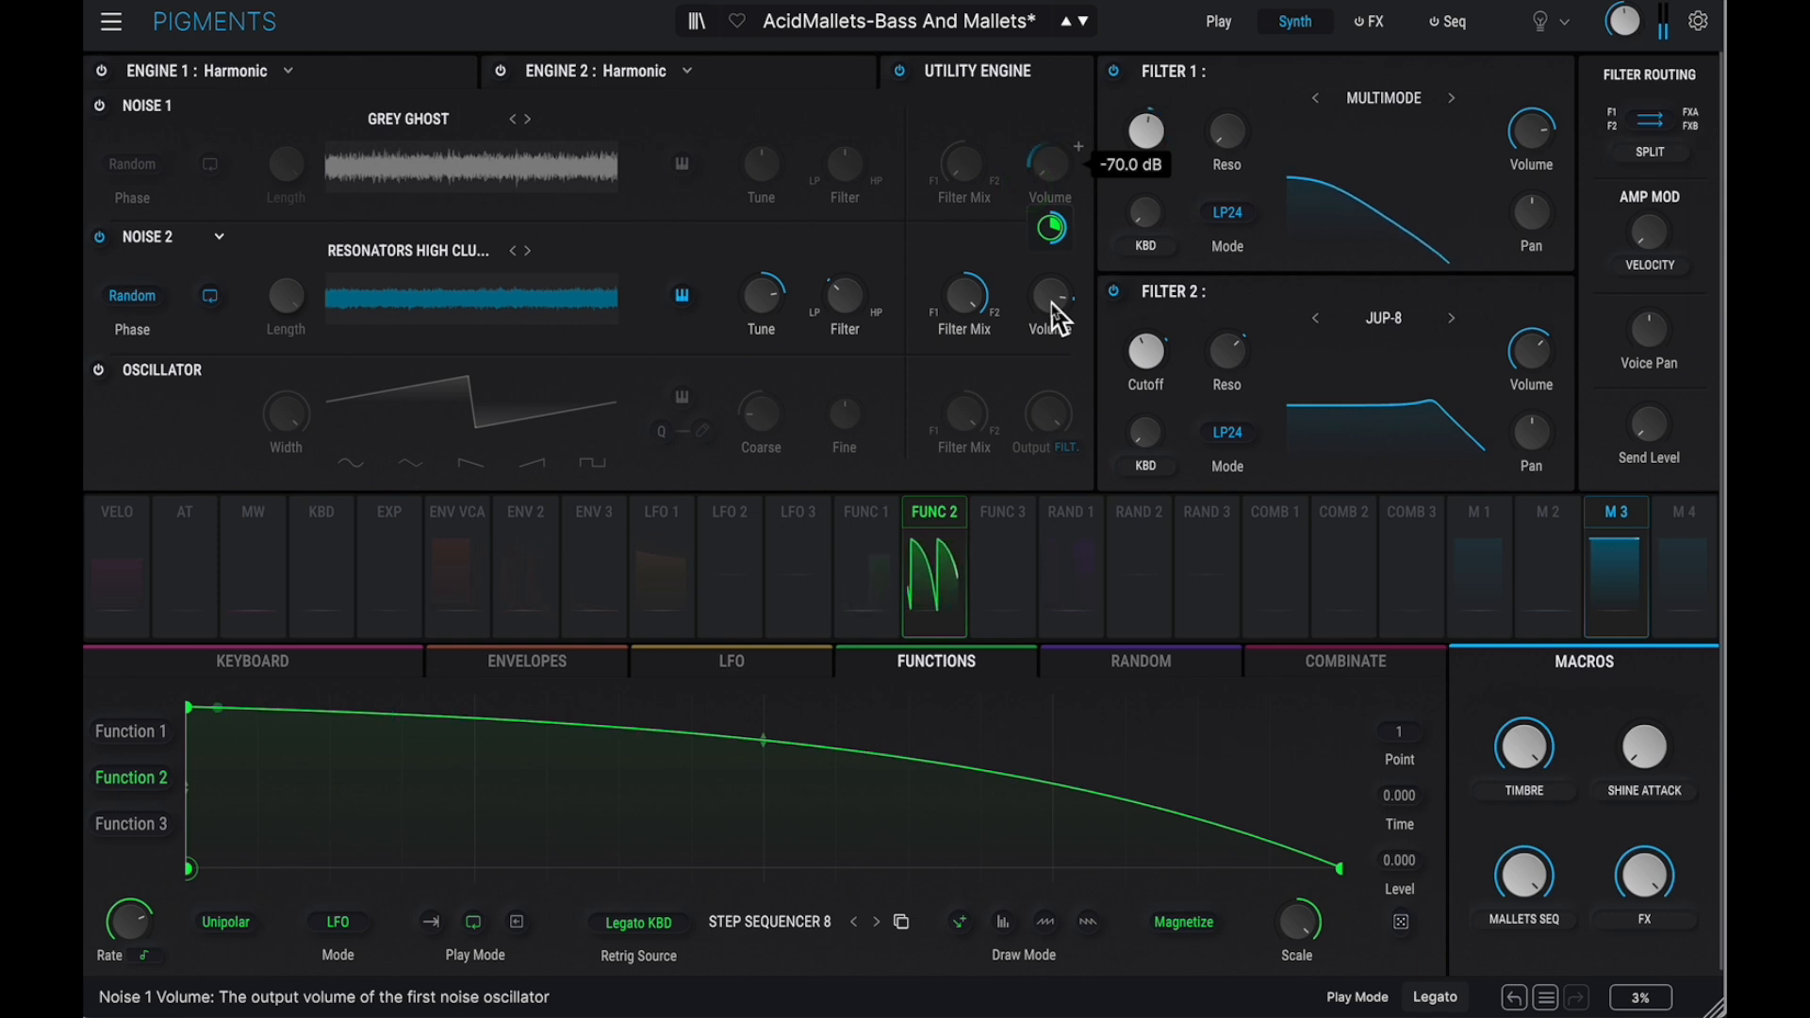
left_click(1052, 301)
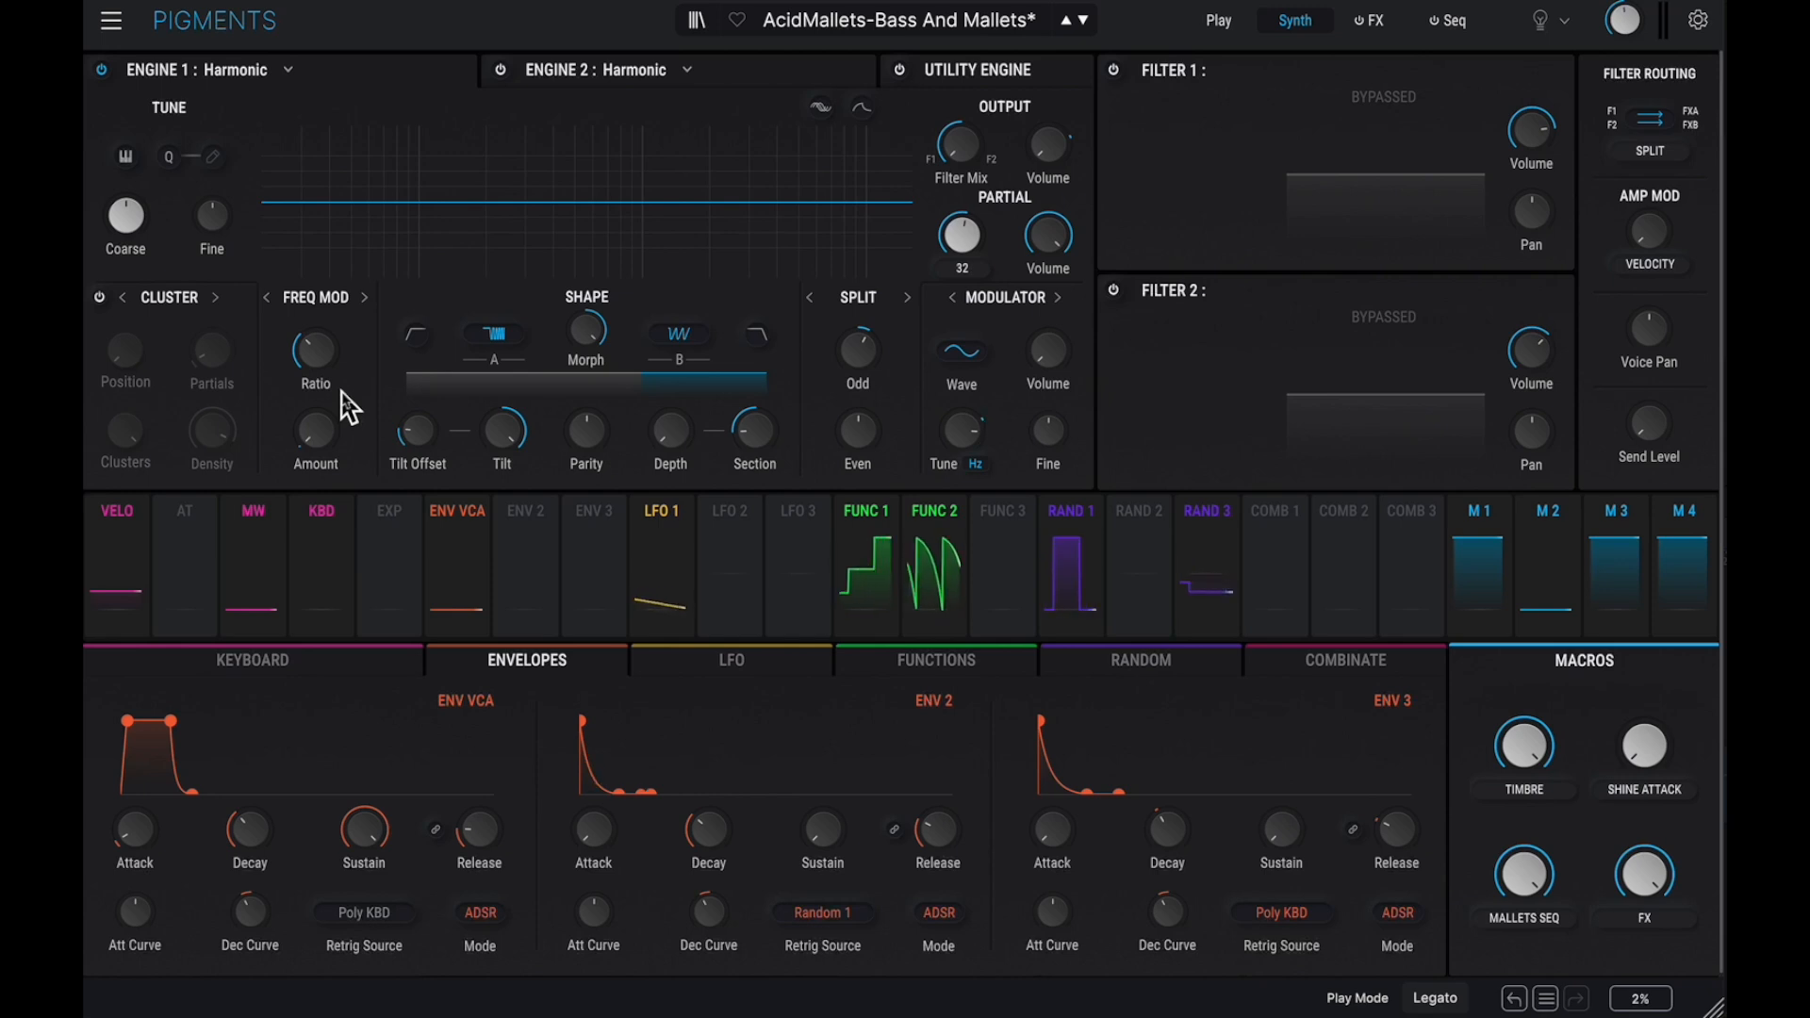
Try out the Freq Mod ratio of Engine 1 and switch its Cluster section on and off again to compare the sound.
mouse_move(332, 387)
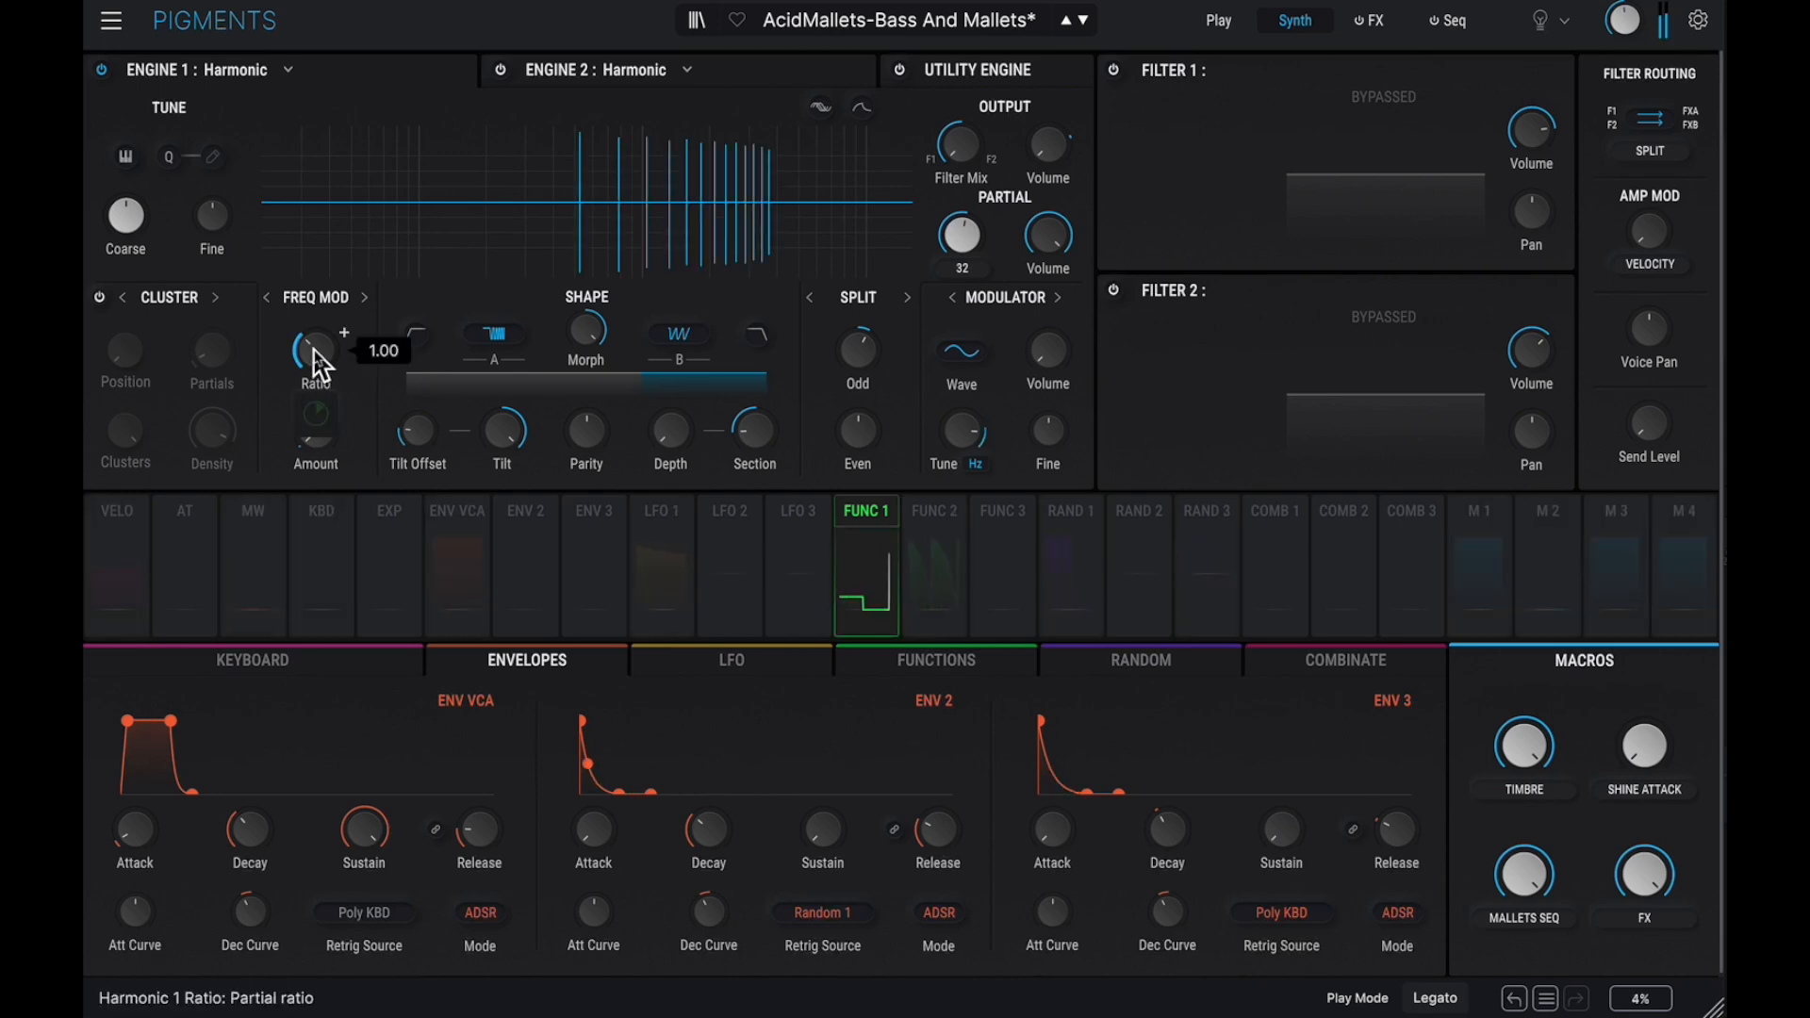
mouse_move(313, 350)
left_mouse_down()
mouse_move(300, 288)
mouse_move(298, 348)
left_mouse_up()
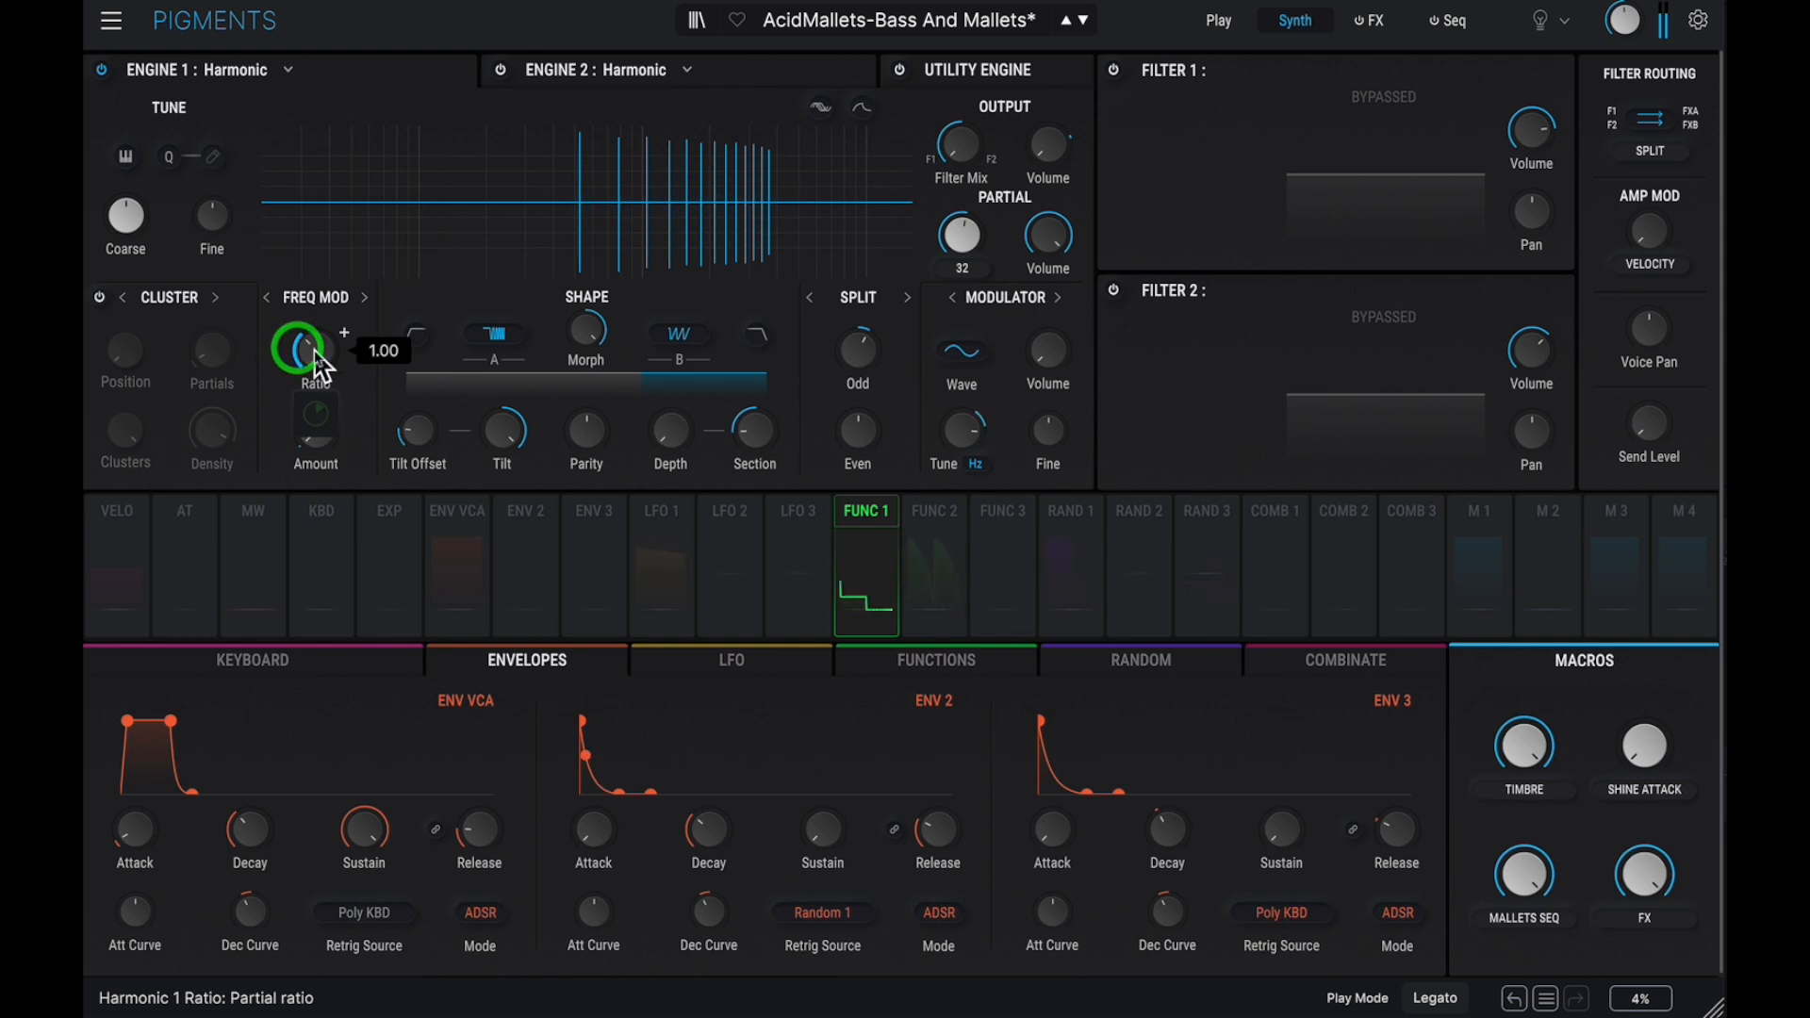
left_click(101, 300)
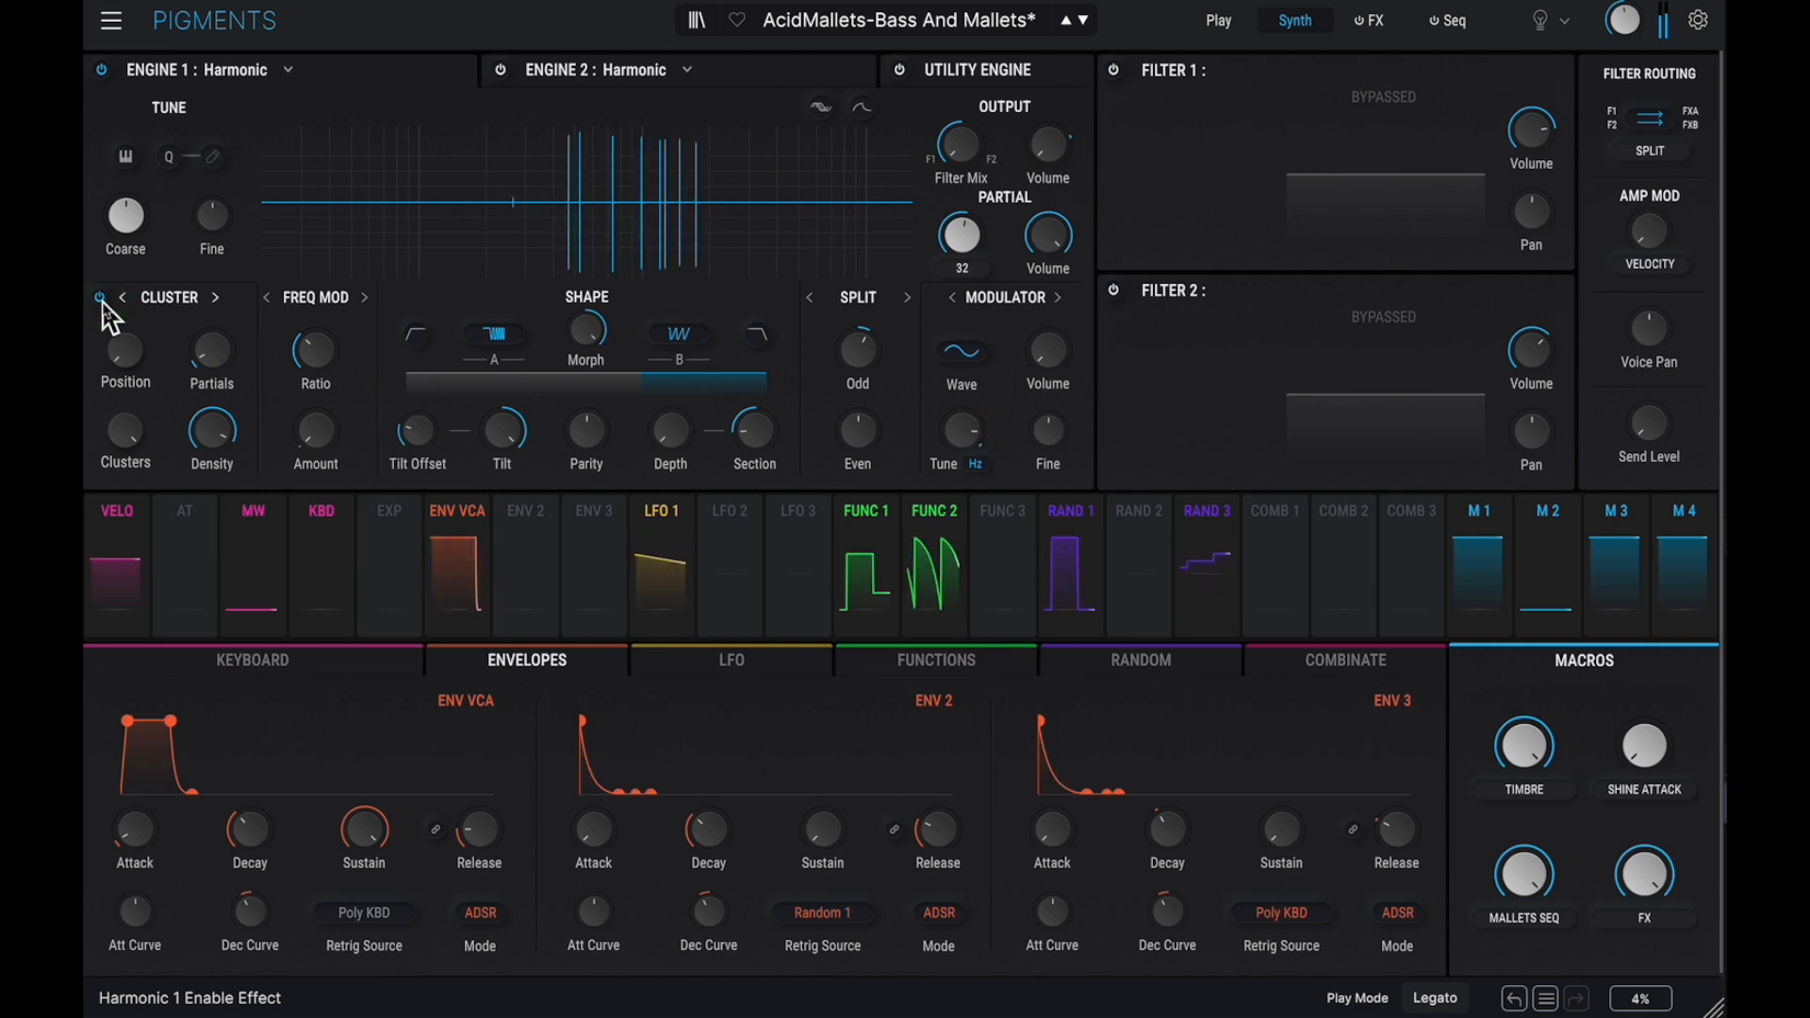
left_click(101, 300)
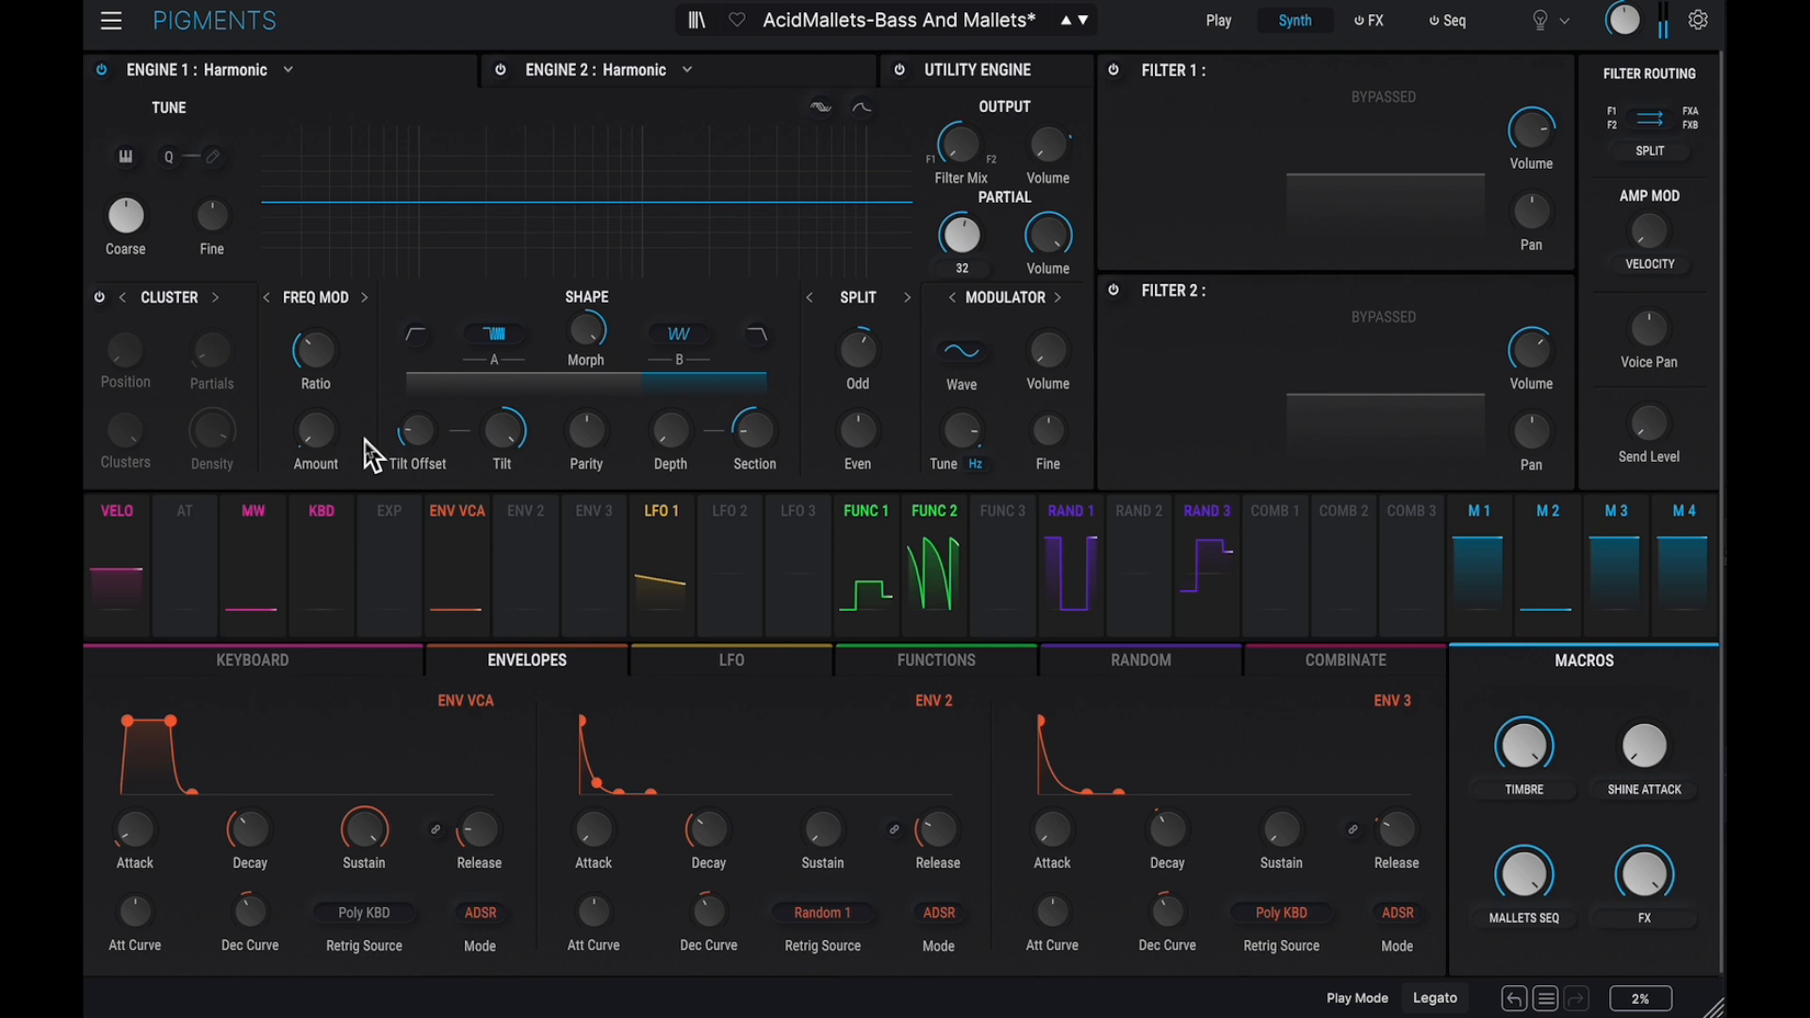
Try out different Tilt Offset and Tilt amounts in Engine 1's Shape section and adjust its Freq Mod ratio.
left_click_drag(420, 438, 424, 604)
left_click_drag(501, 431, 403, 294)
left_click(406, 437)
left_click_drag(503, 434, 424, 466)
left_click_drag(424, 494, 411, 563)
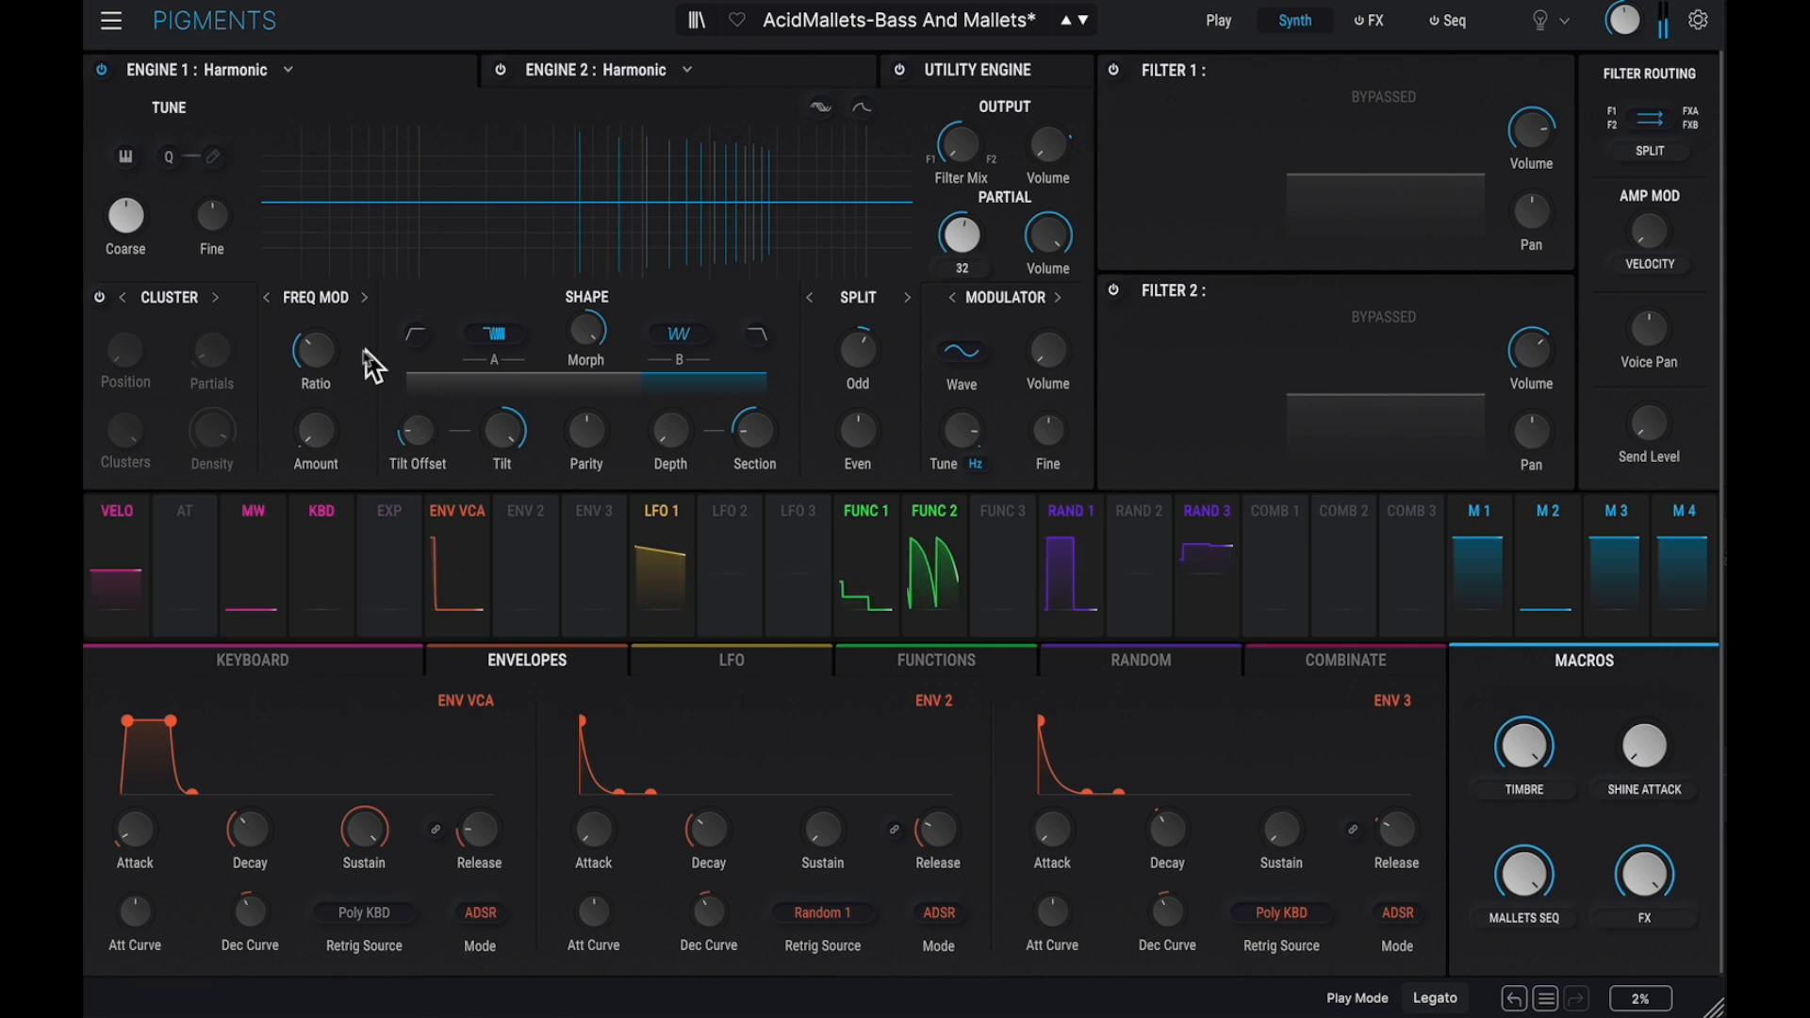
mouse_move(315, 353)
left_mouse_down()
mouse_move(310, 302)
mouse_move(308, 371)
mouse_move(303, 174)
mouse_move(287, 350)
left_mouse_up()
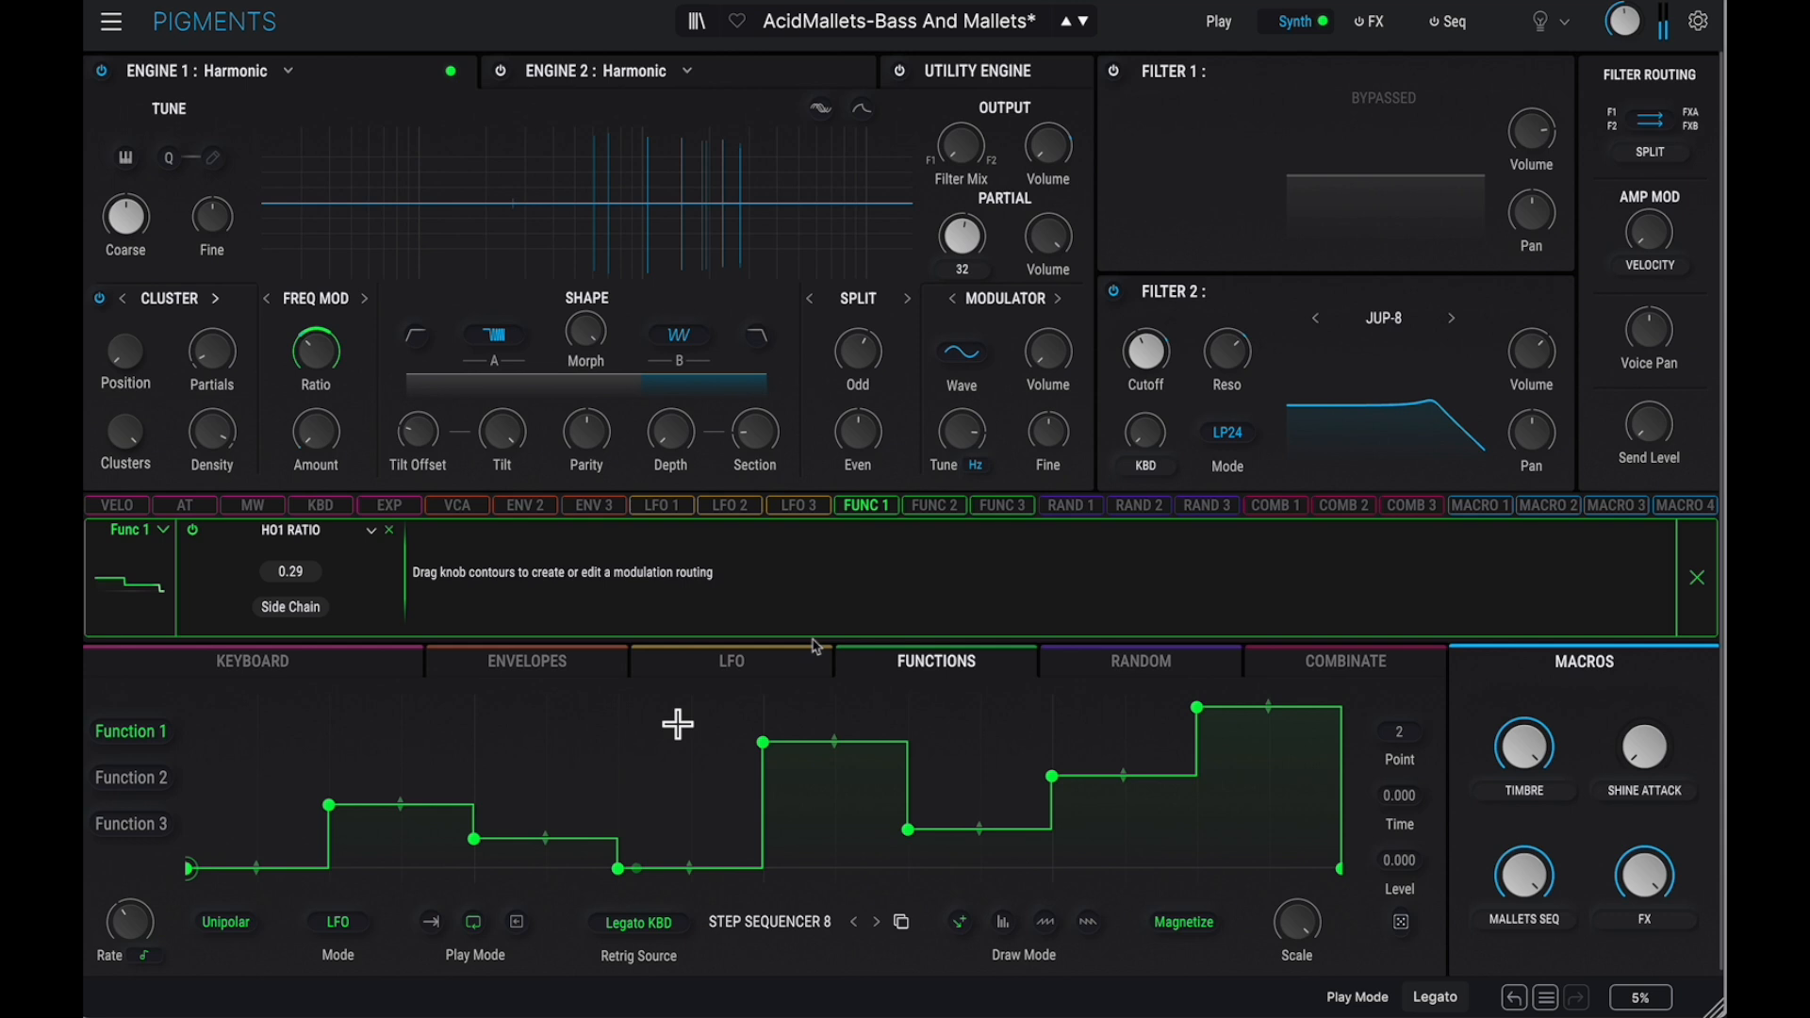
Enable Filter 1 and bring up the settings of Engine 2 and the Utility Engine in turn.
left_click(1113, 72)
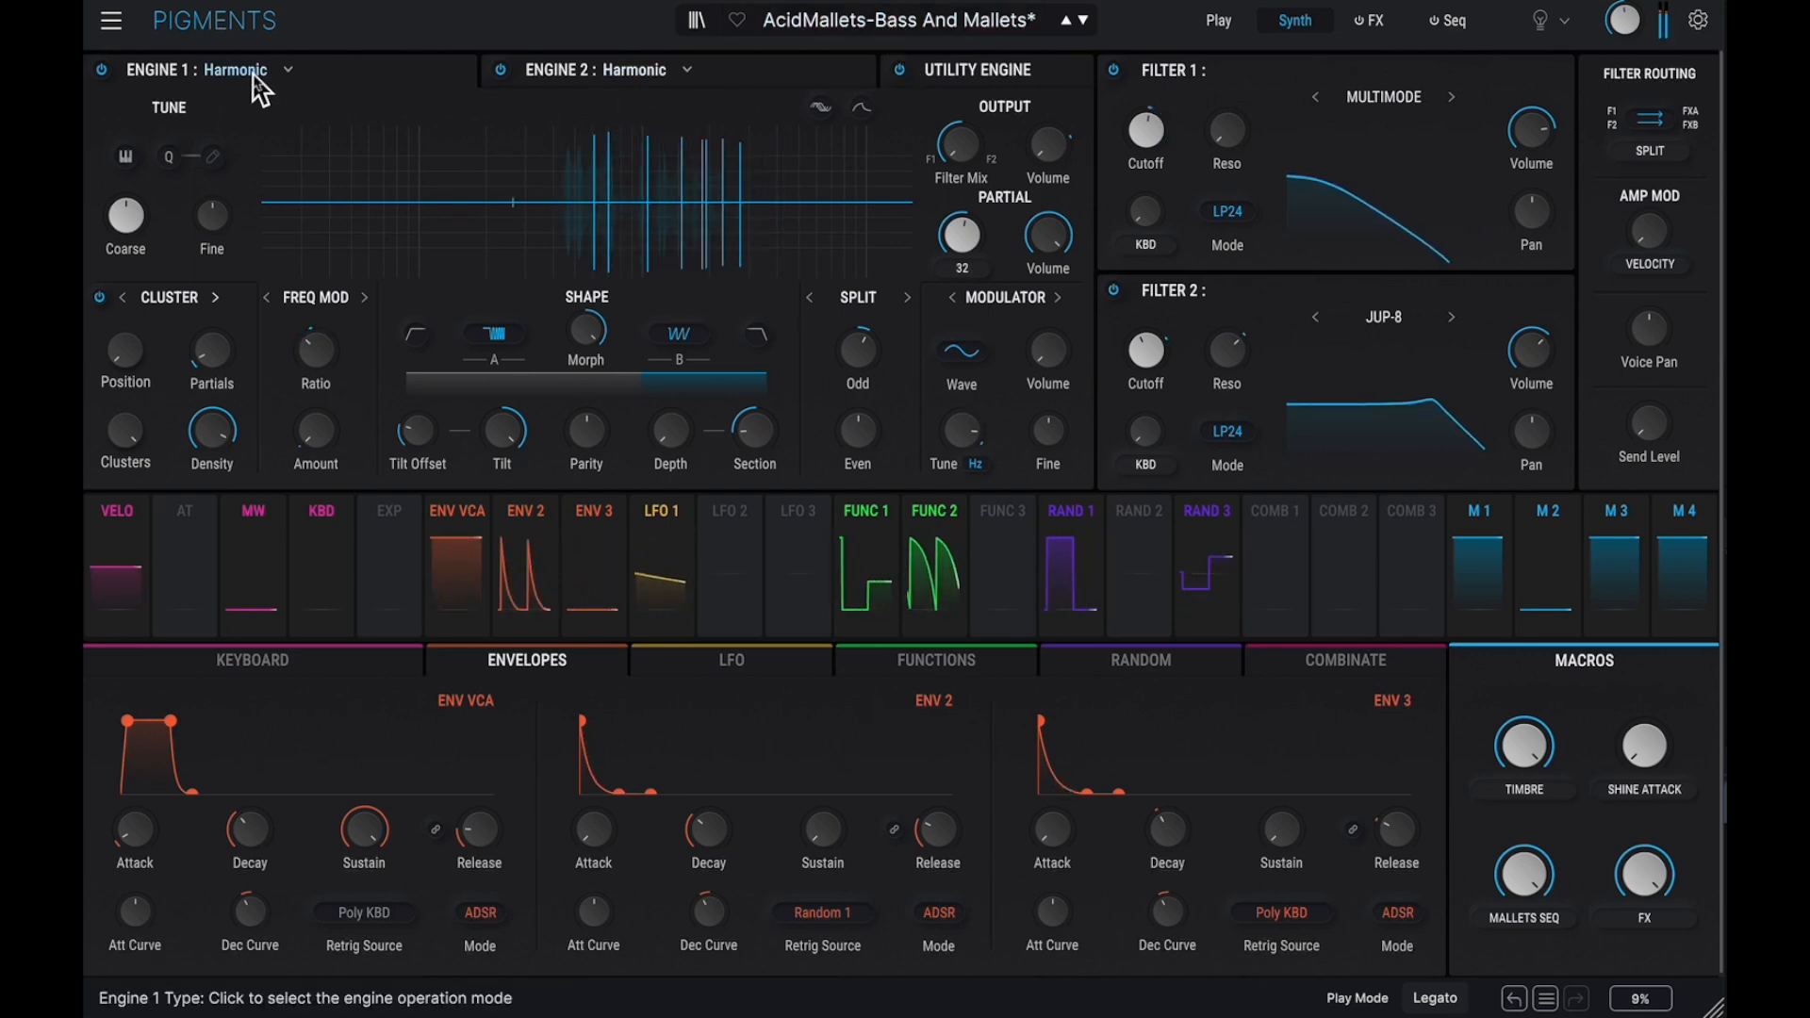
left_click(713, 72)
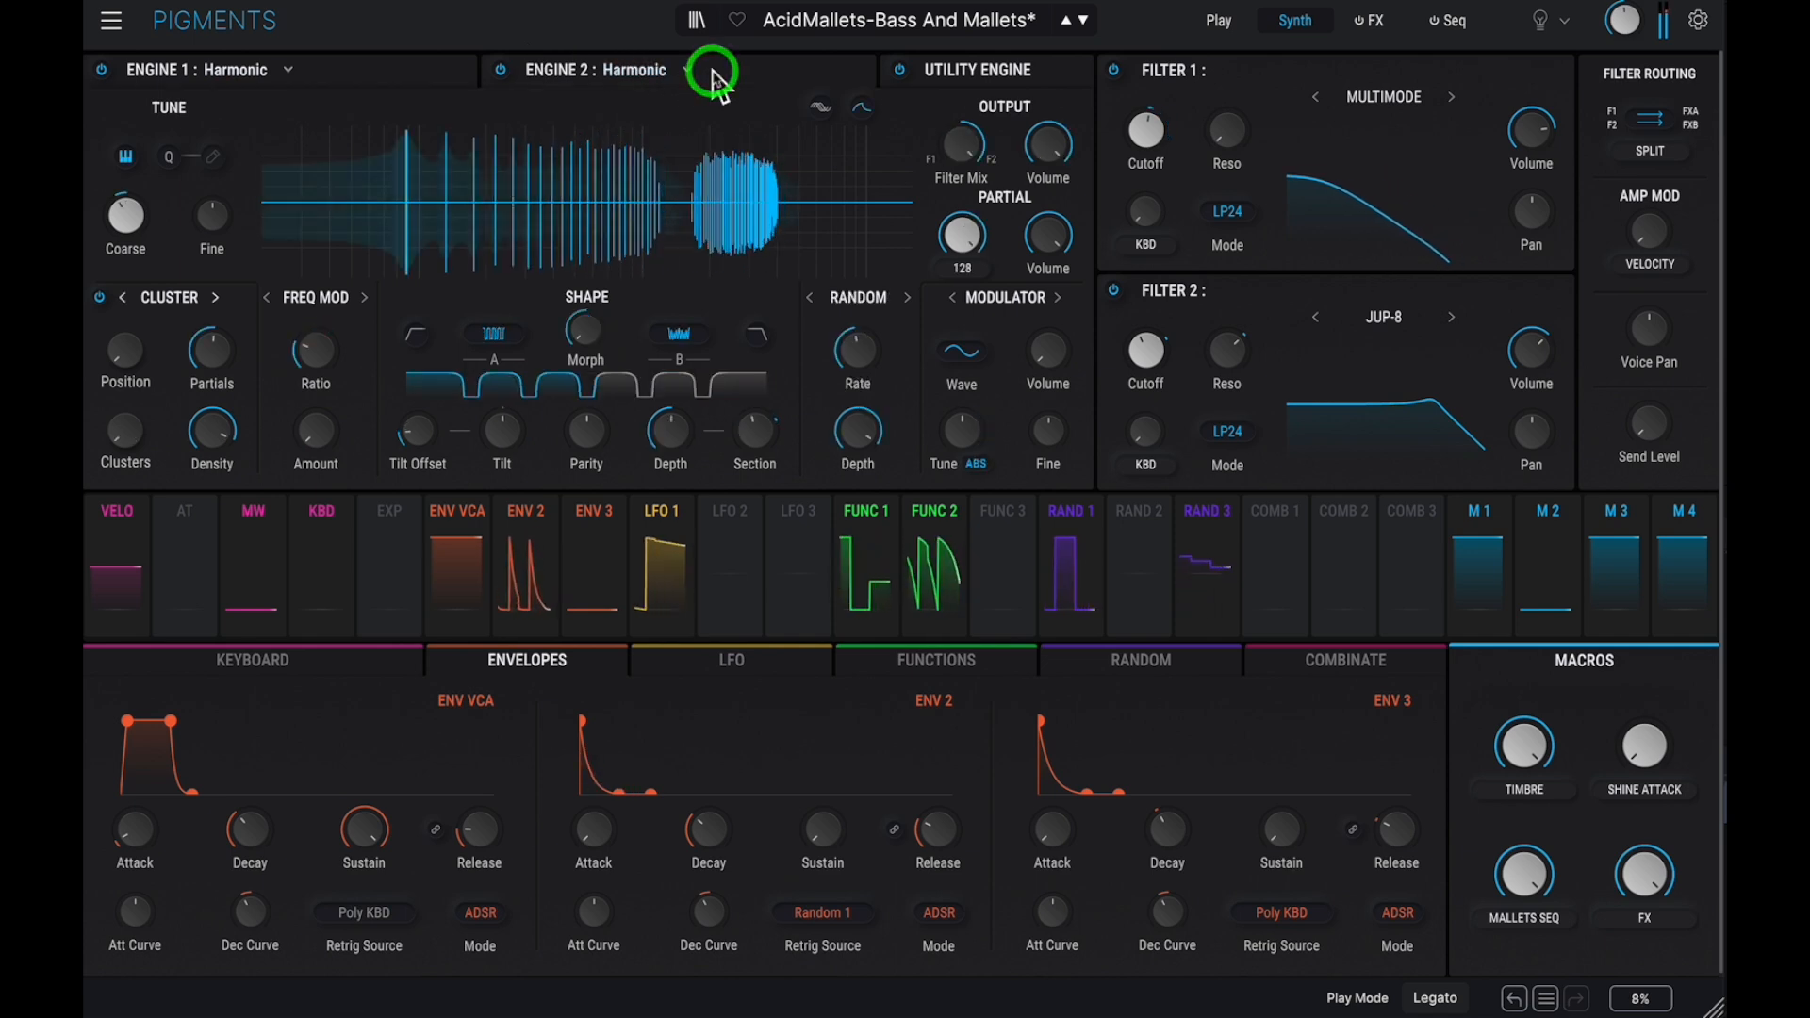
left_click(1075, 77)
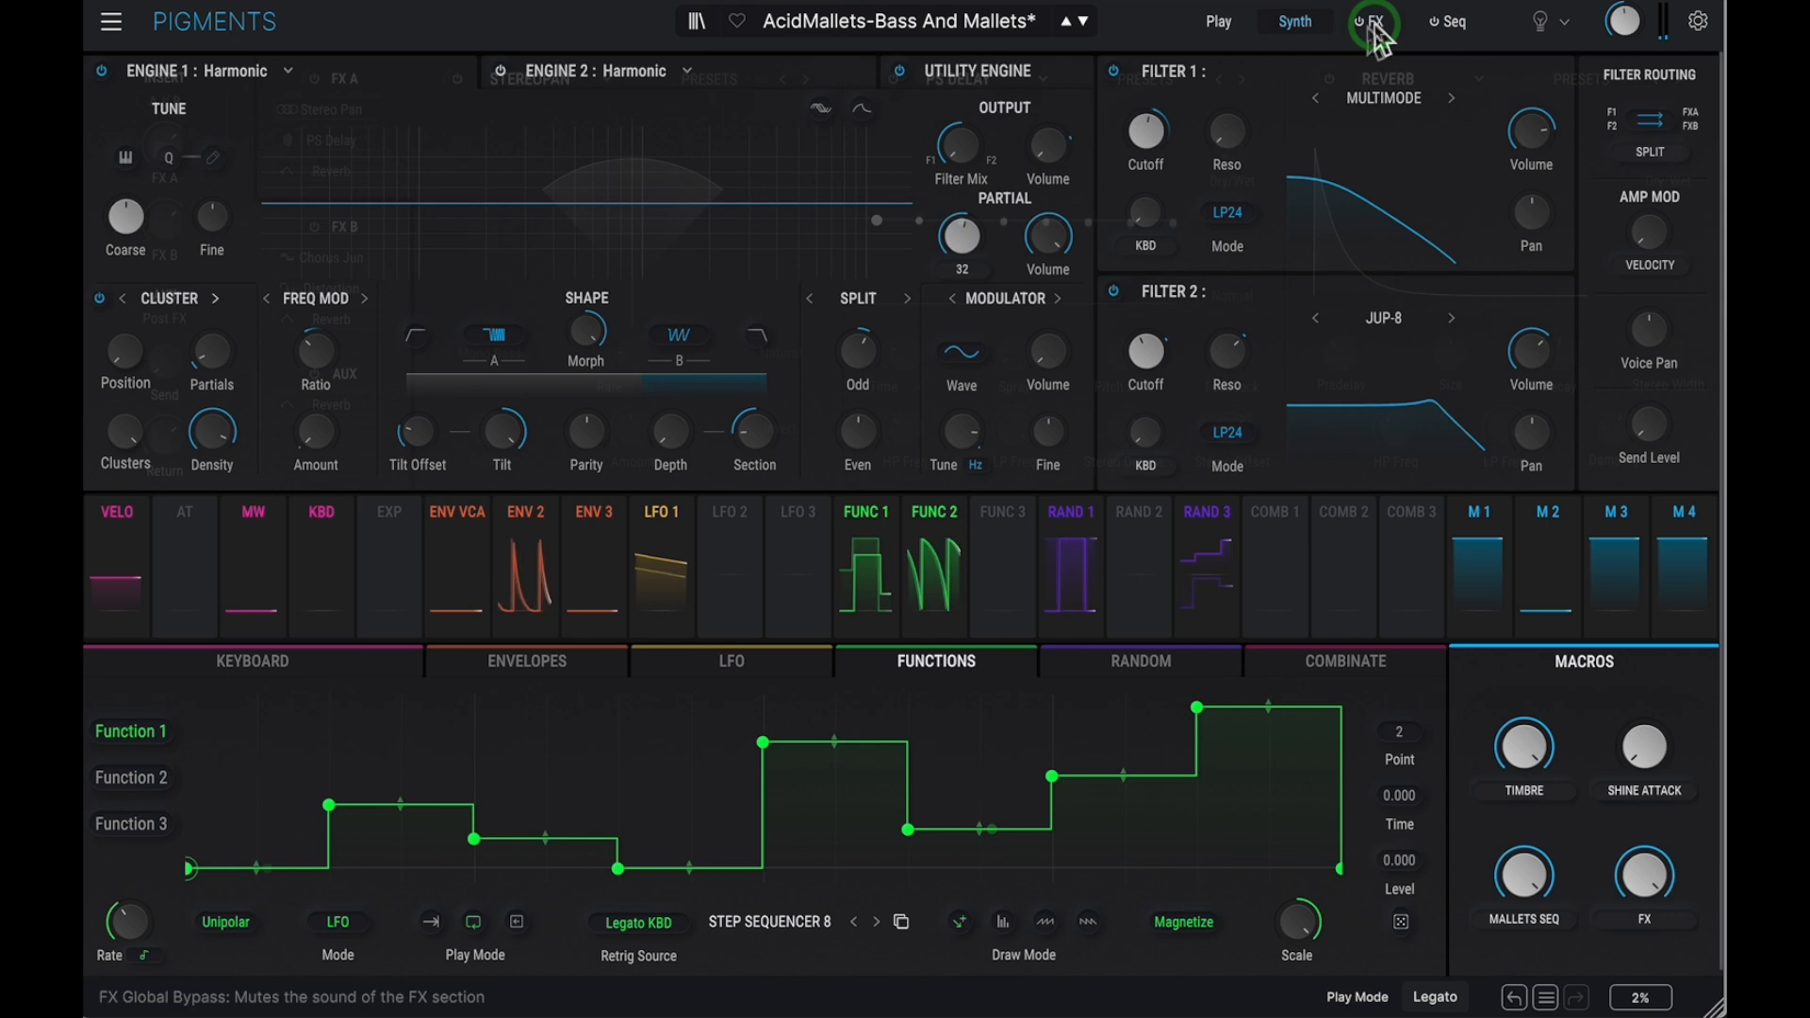
Show the effects section, switch the effects on globally and display the FX B chain.
left_click(1368, 28)
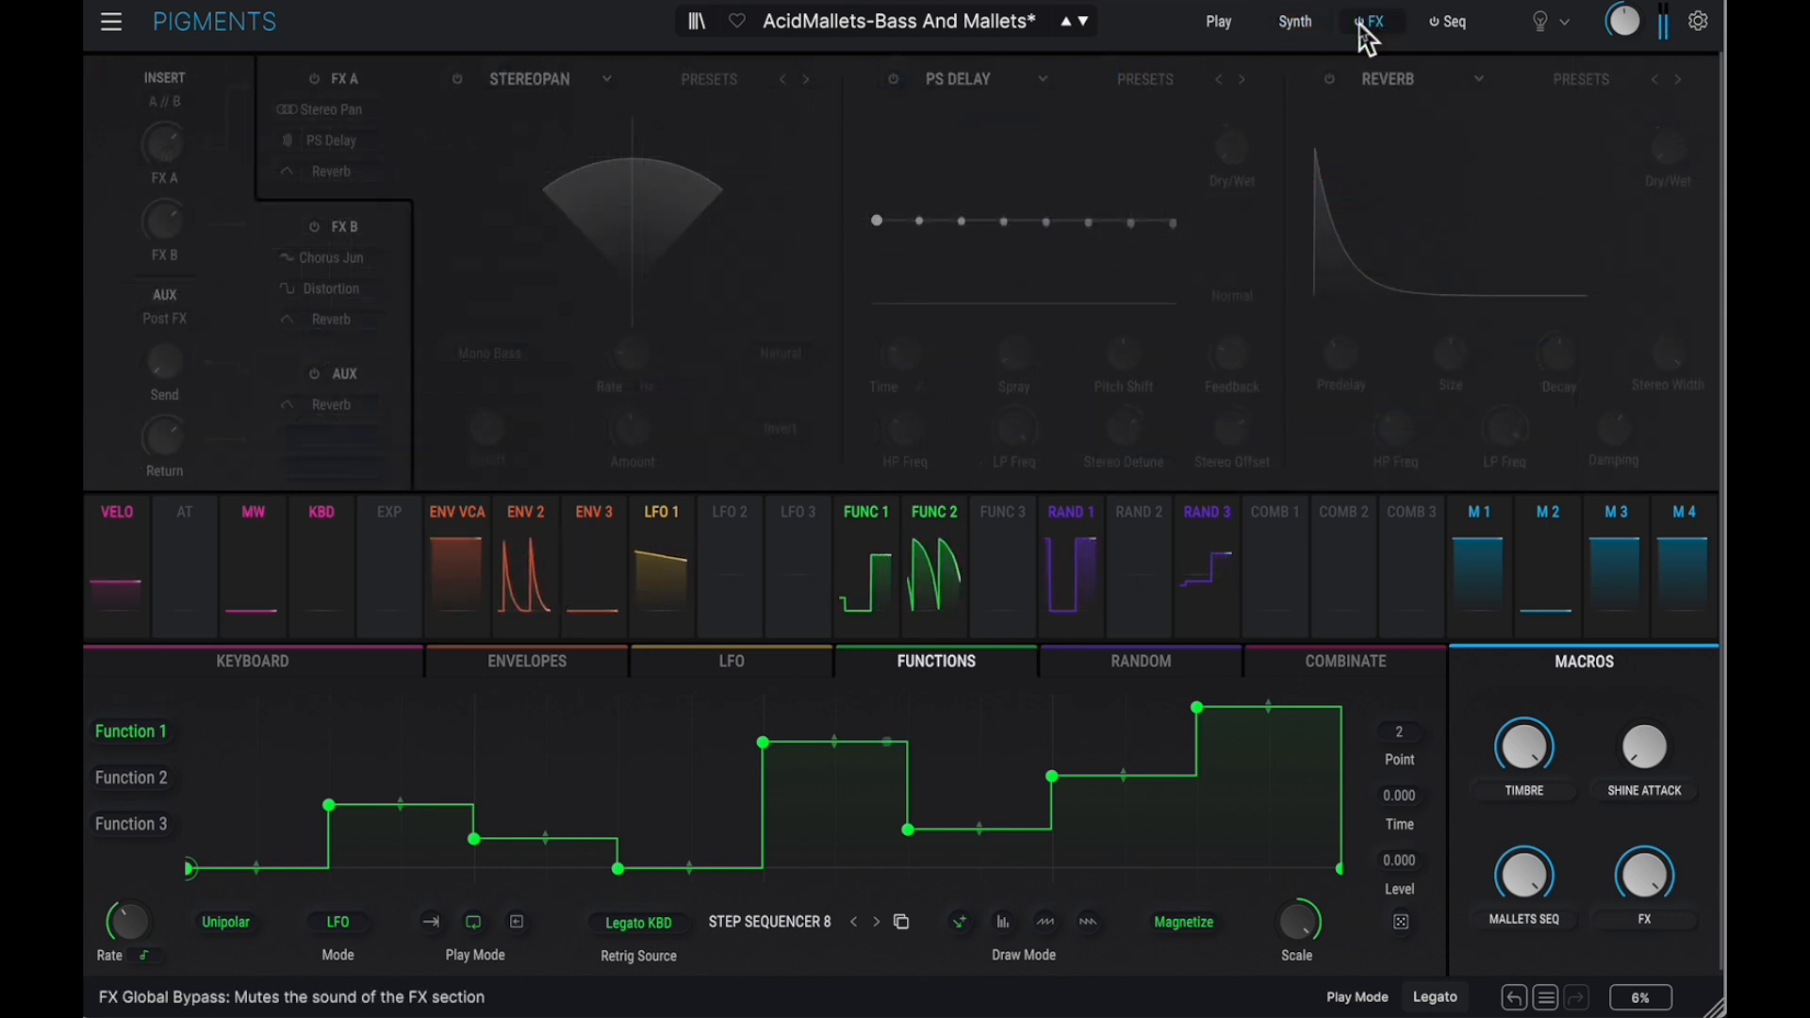
left_click(1363, 29)
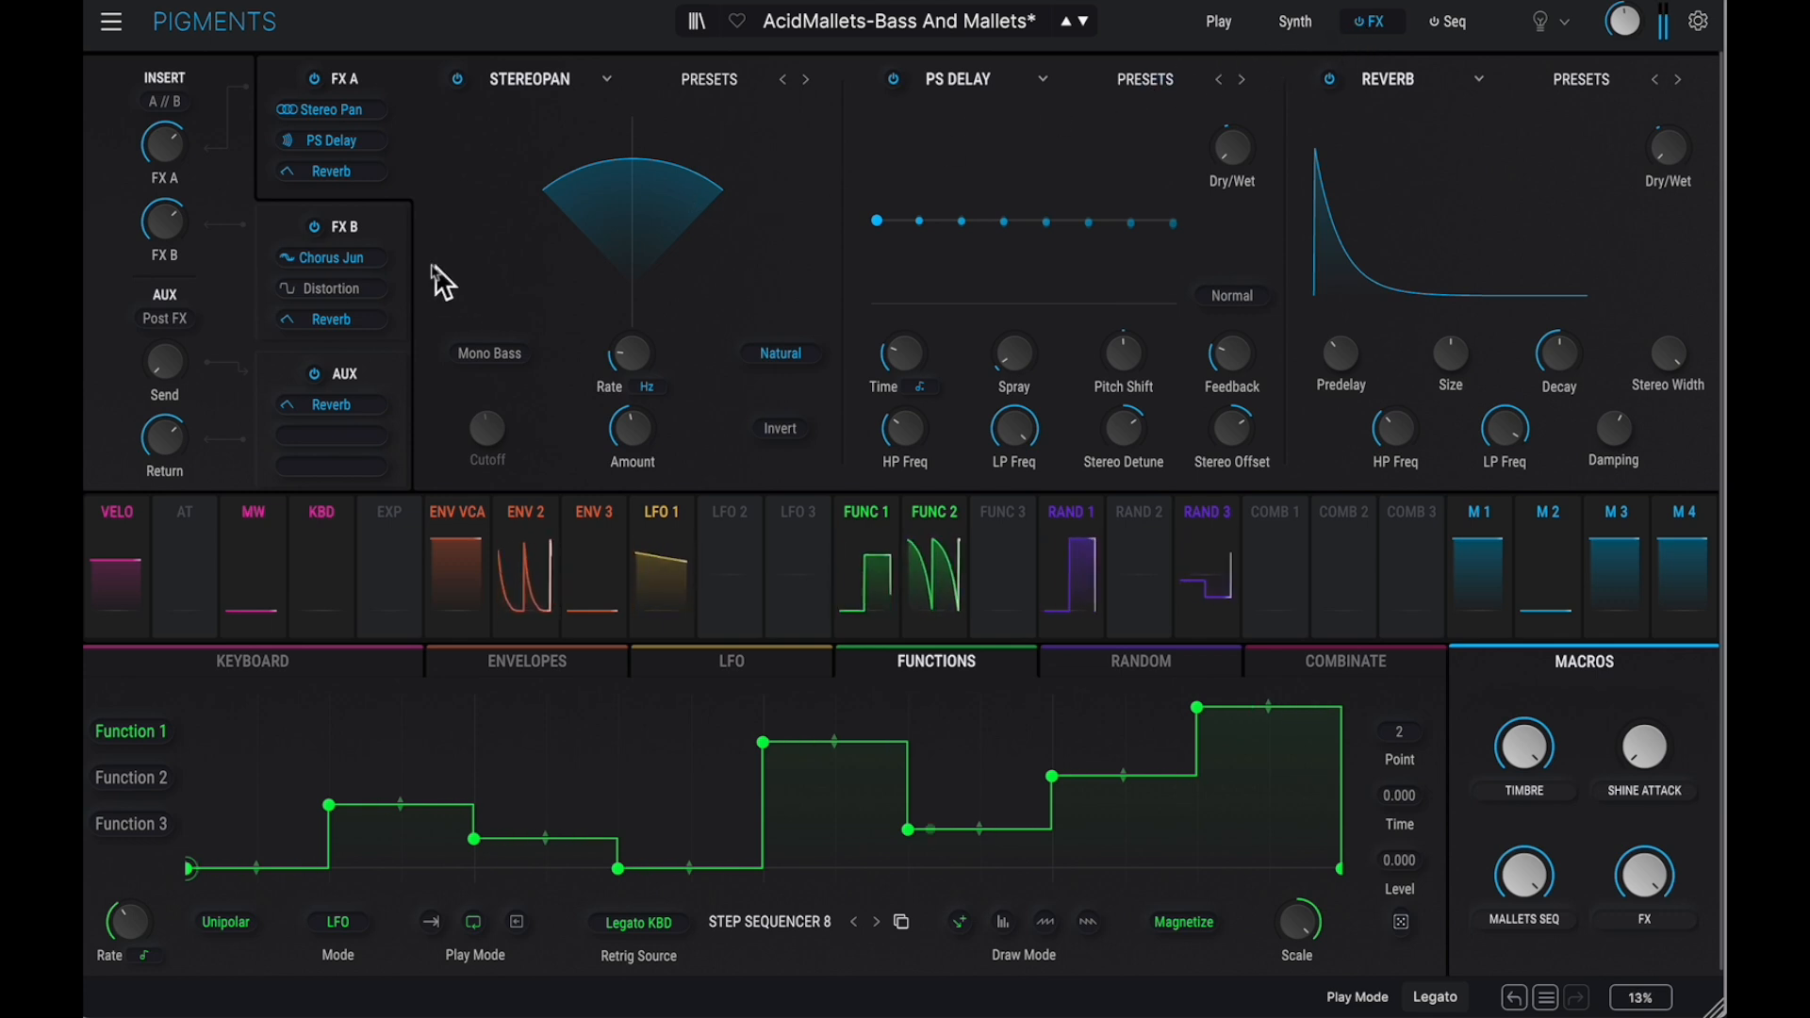
left_click(382, 233)
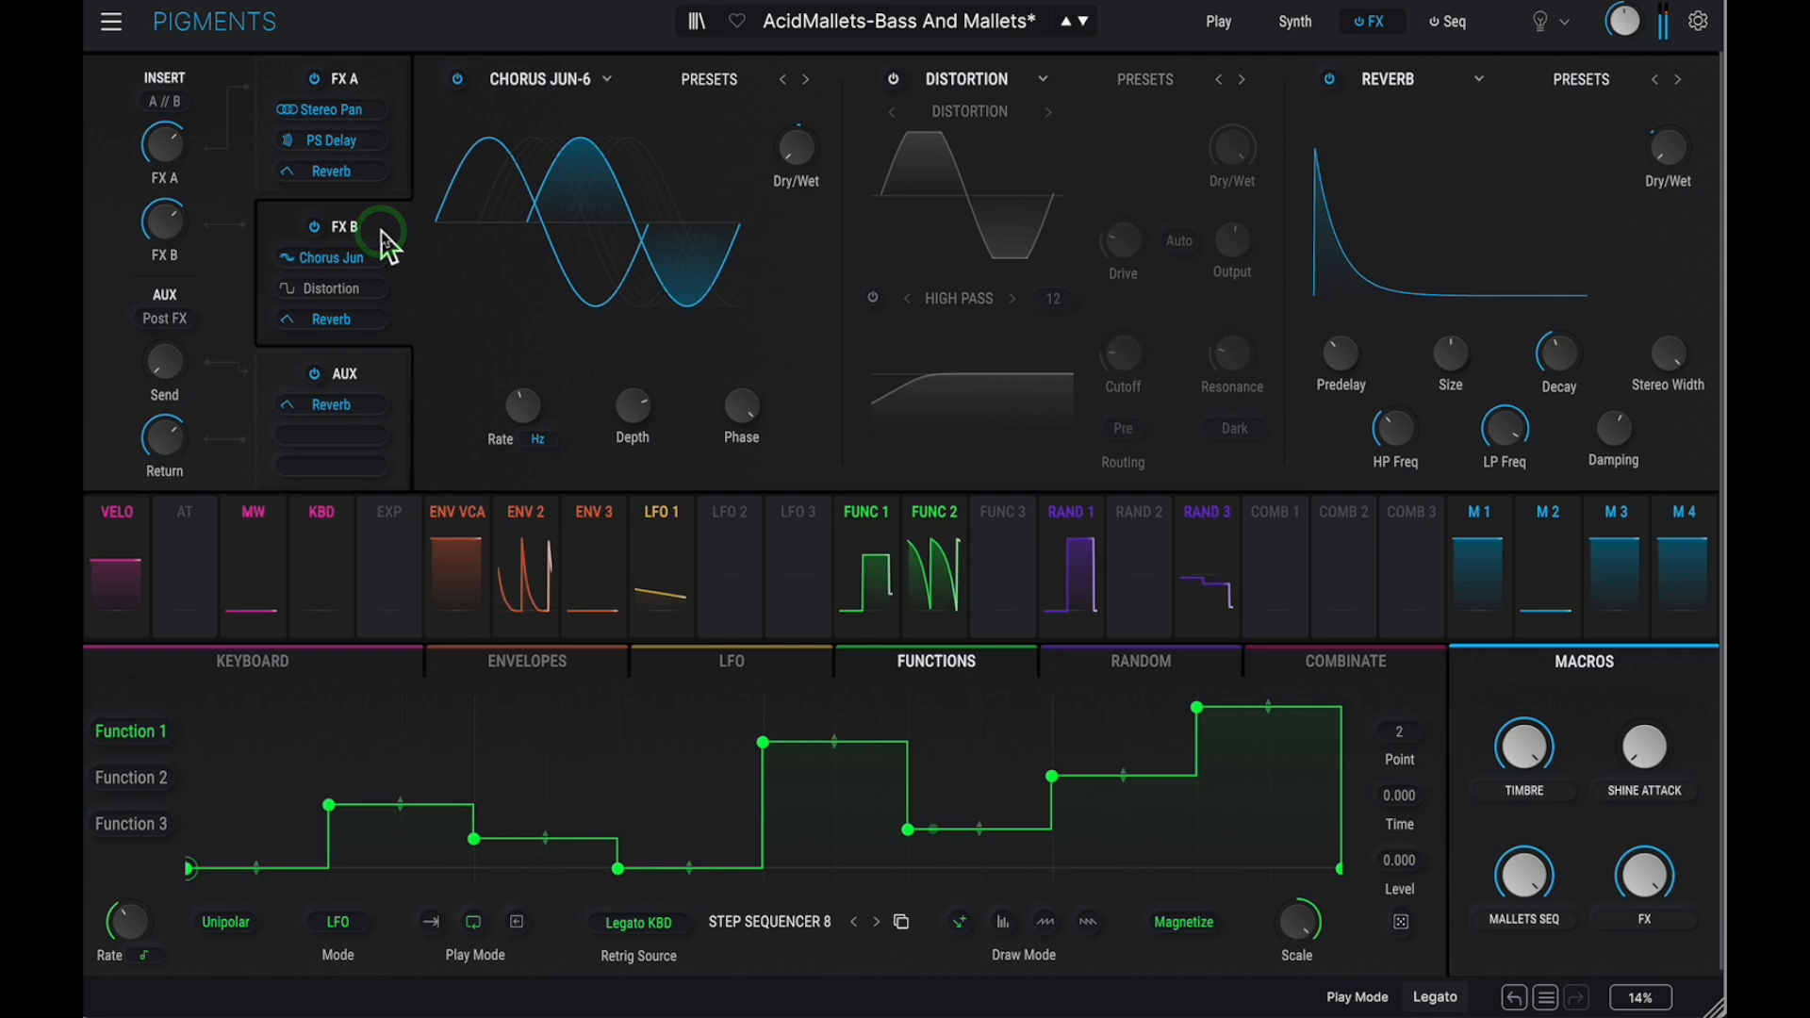
Adjust the Dry/Wet mix of the Chorus Jun-6 and switch on the Distortion in the FX B chain.
left_click(788, 149)
left_click_drag(784, 146, 778, 102)
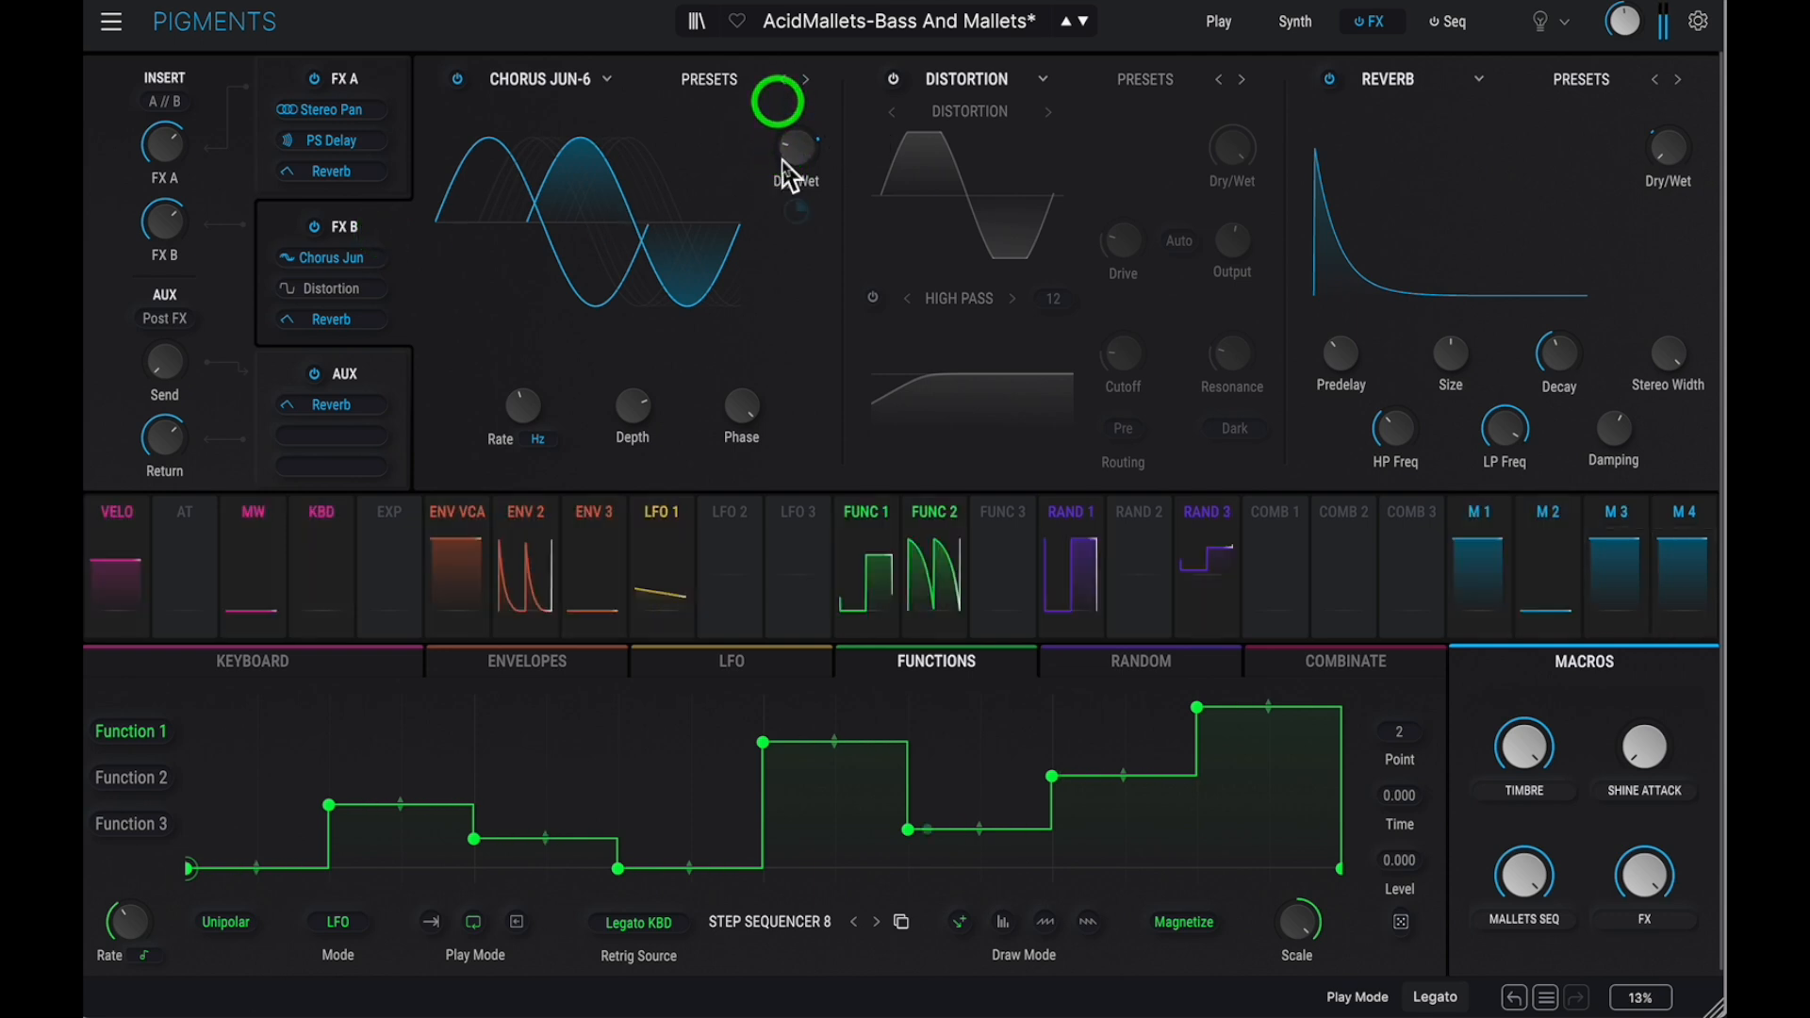
left_click(893, 79)
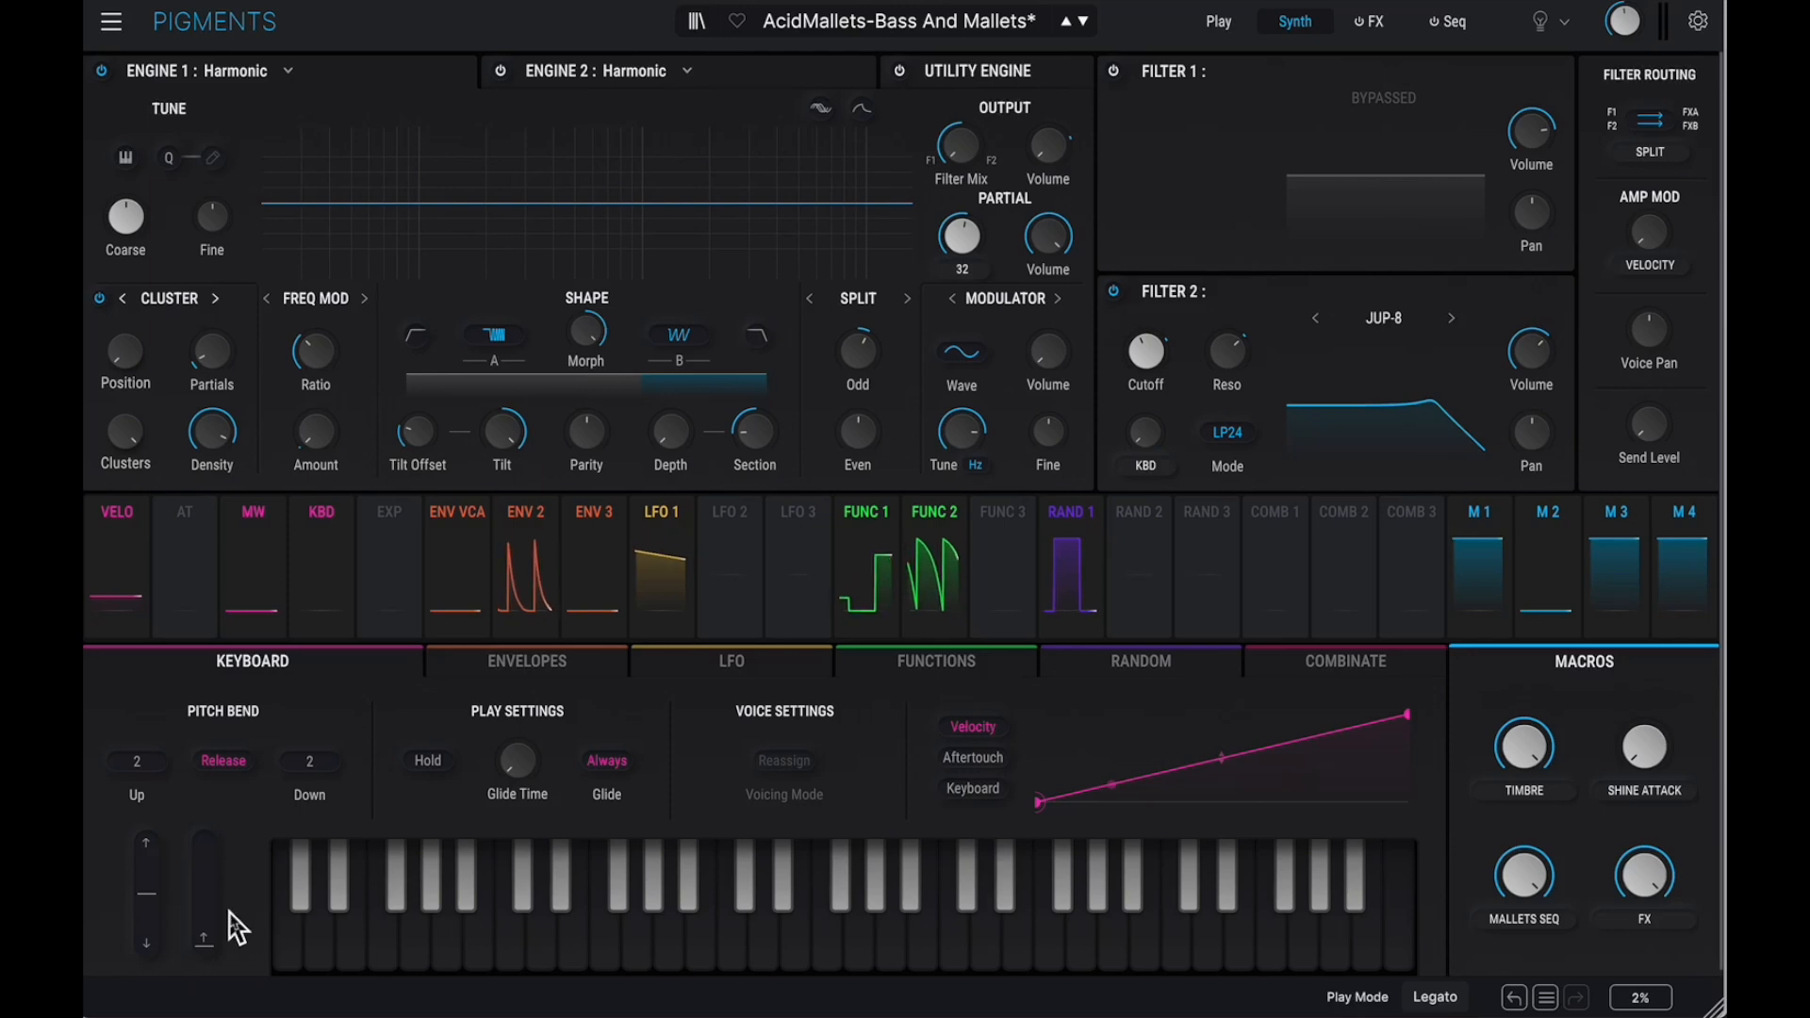
Raise the modulation wheel to its maximum and try out Engine 1's Freq Mod amount and modulator tuning.
left_click_drag(204, 951, 220, 713)
left_click_drag(282, 519, 336, 459)
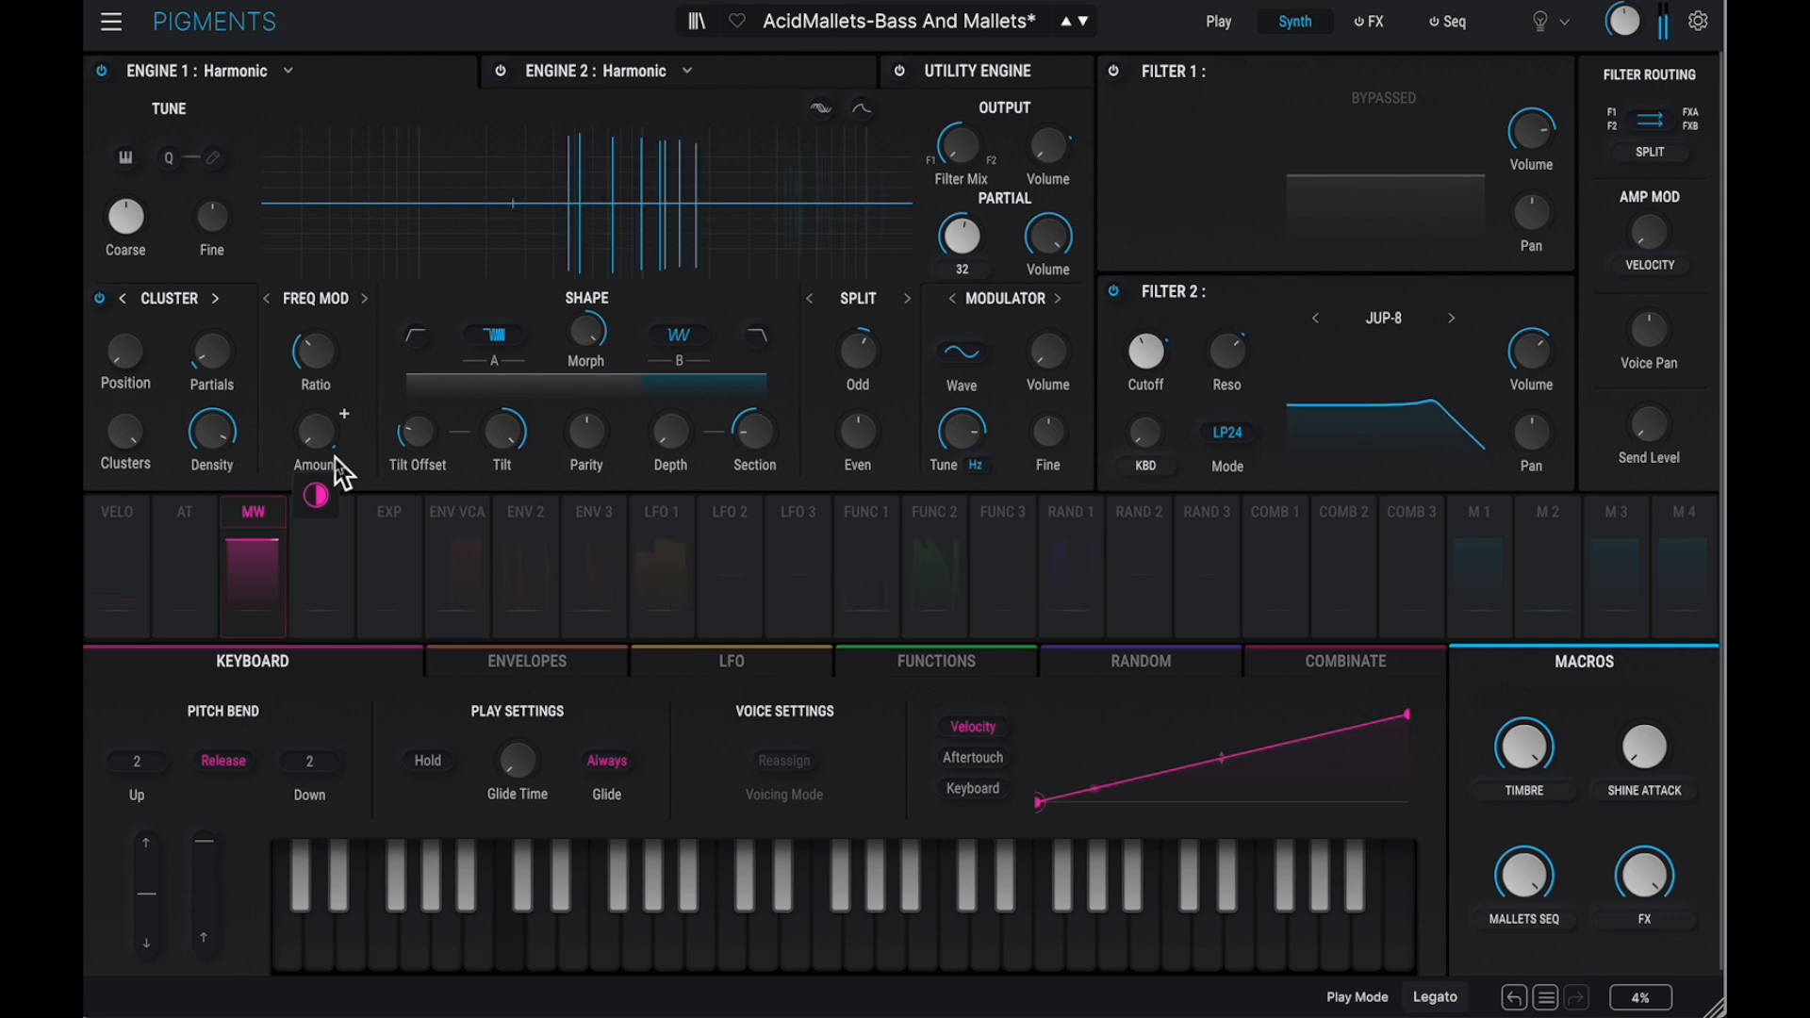
mouse_move(970, 443)
left_mouse_down()
mouse_move(962, 483)
mouse_move(942, 372)
mouse_move(970, 447)
left_mouse_up()
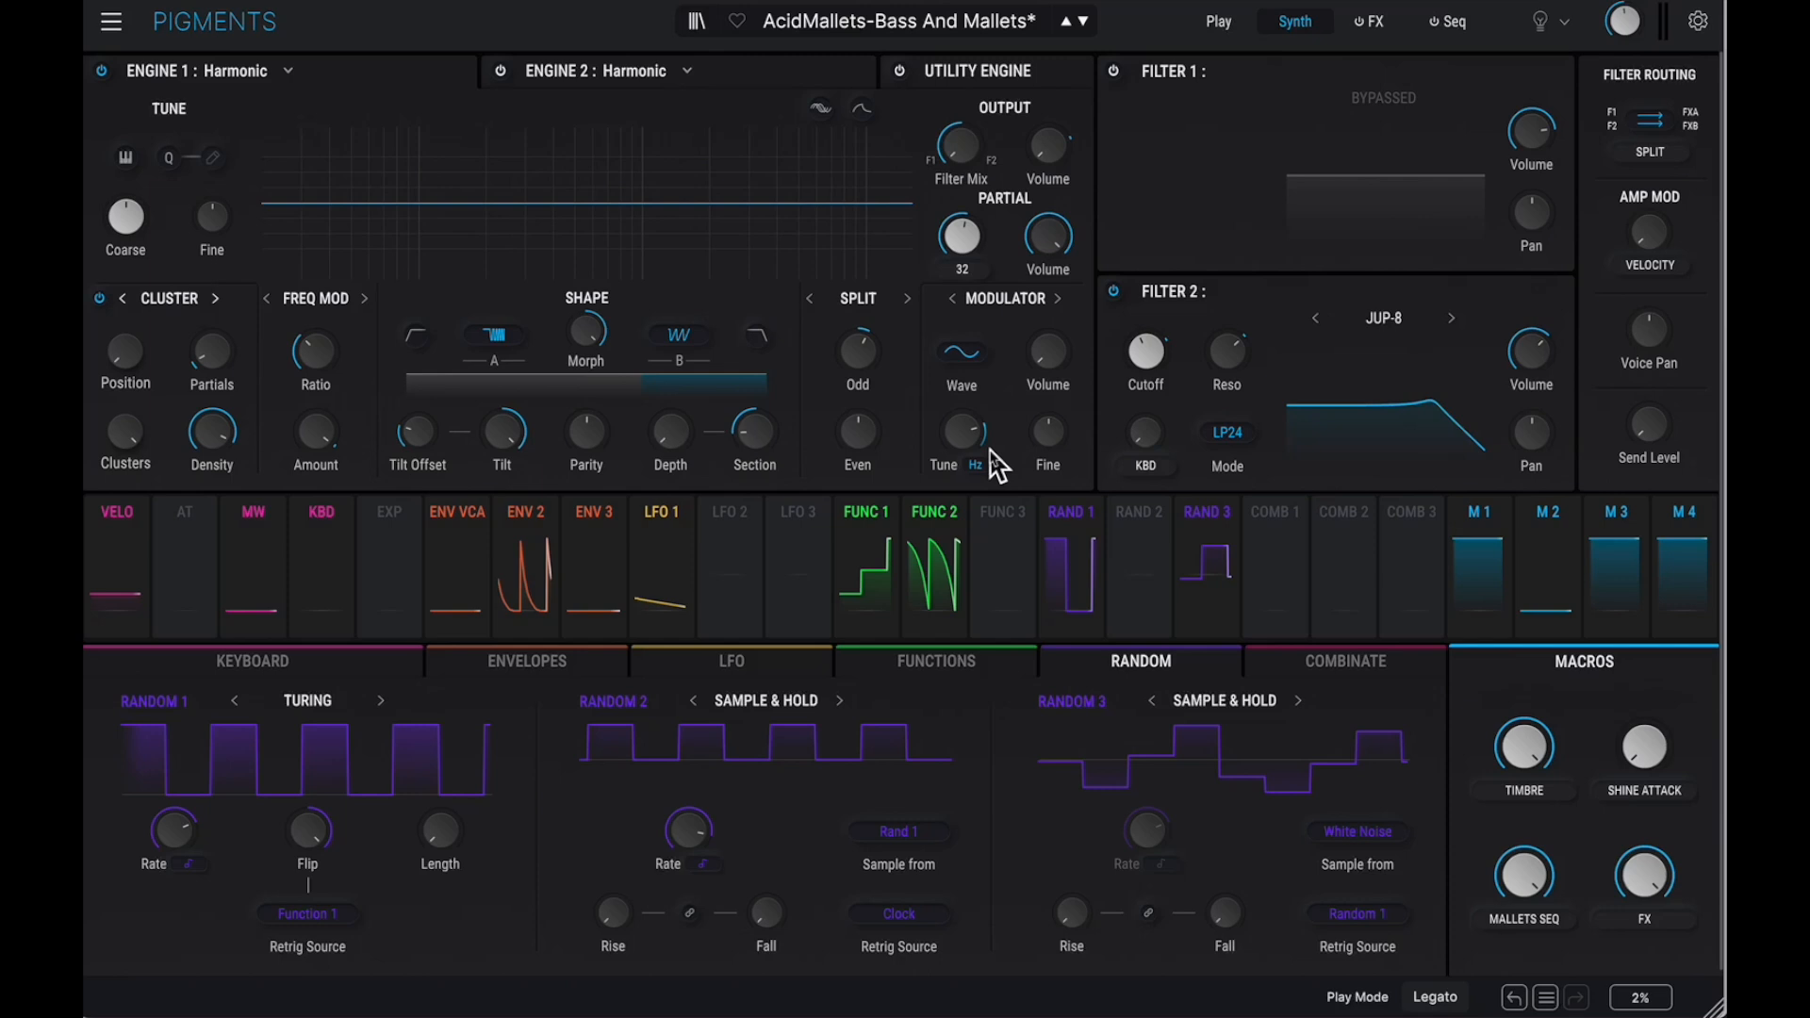
Check the modulation on Engine 1's modulator tuning and adjust its Freq Mod amount.
mouse_move(995, 447)
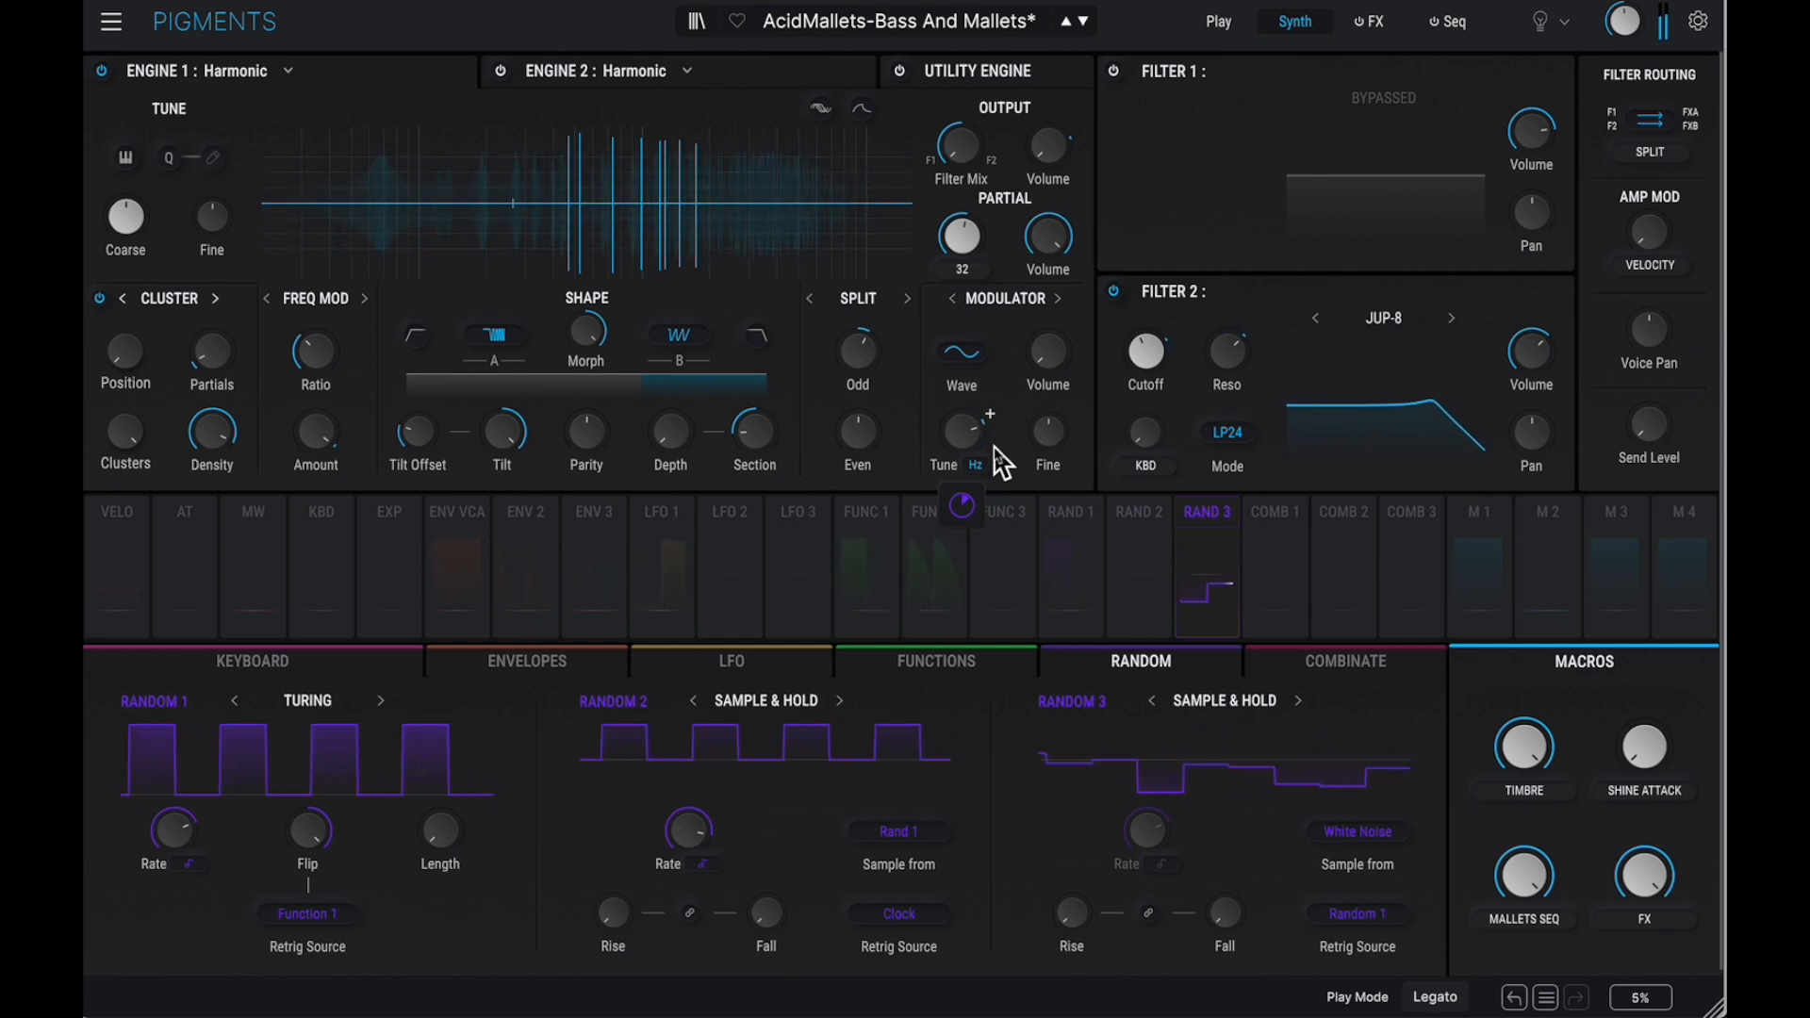
mouse_move(311, 445)
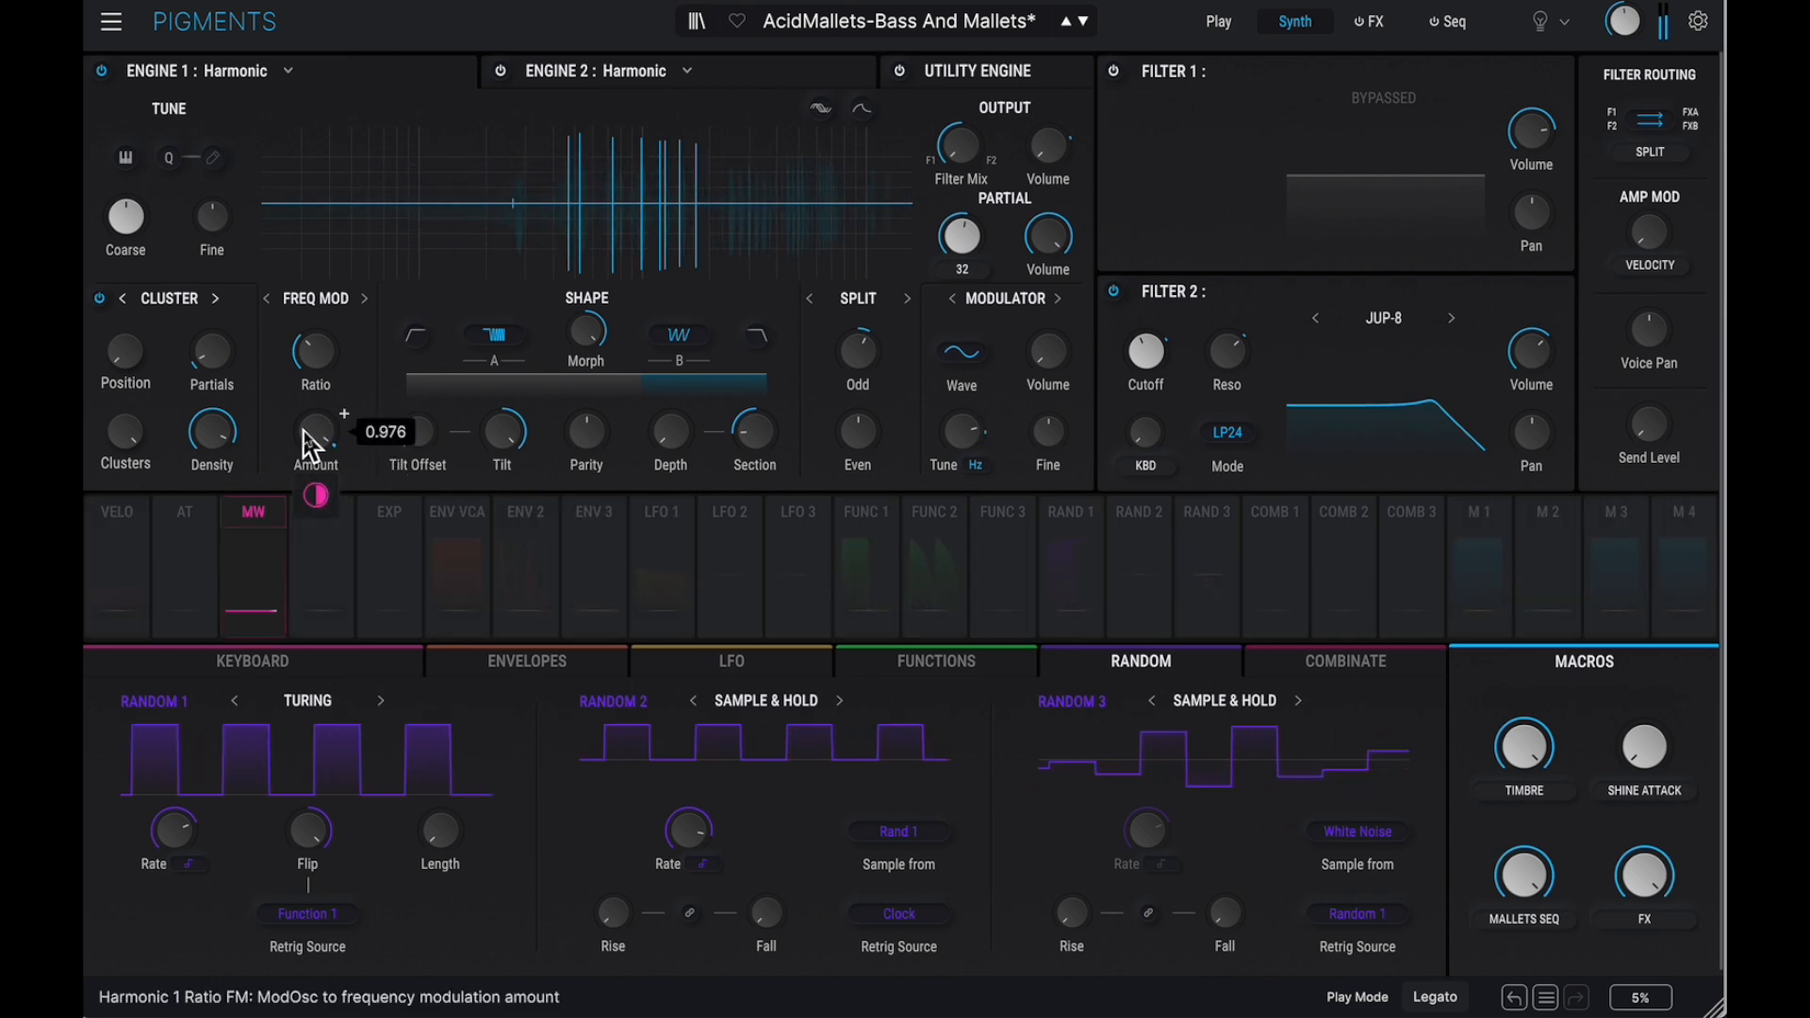
left_click_drag(311, 445, 263, 433)
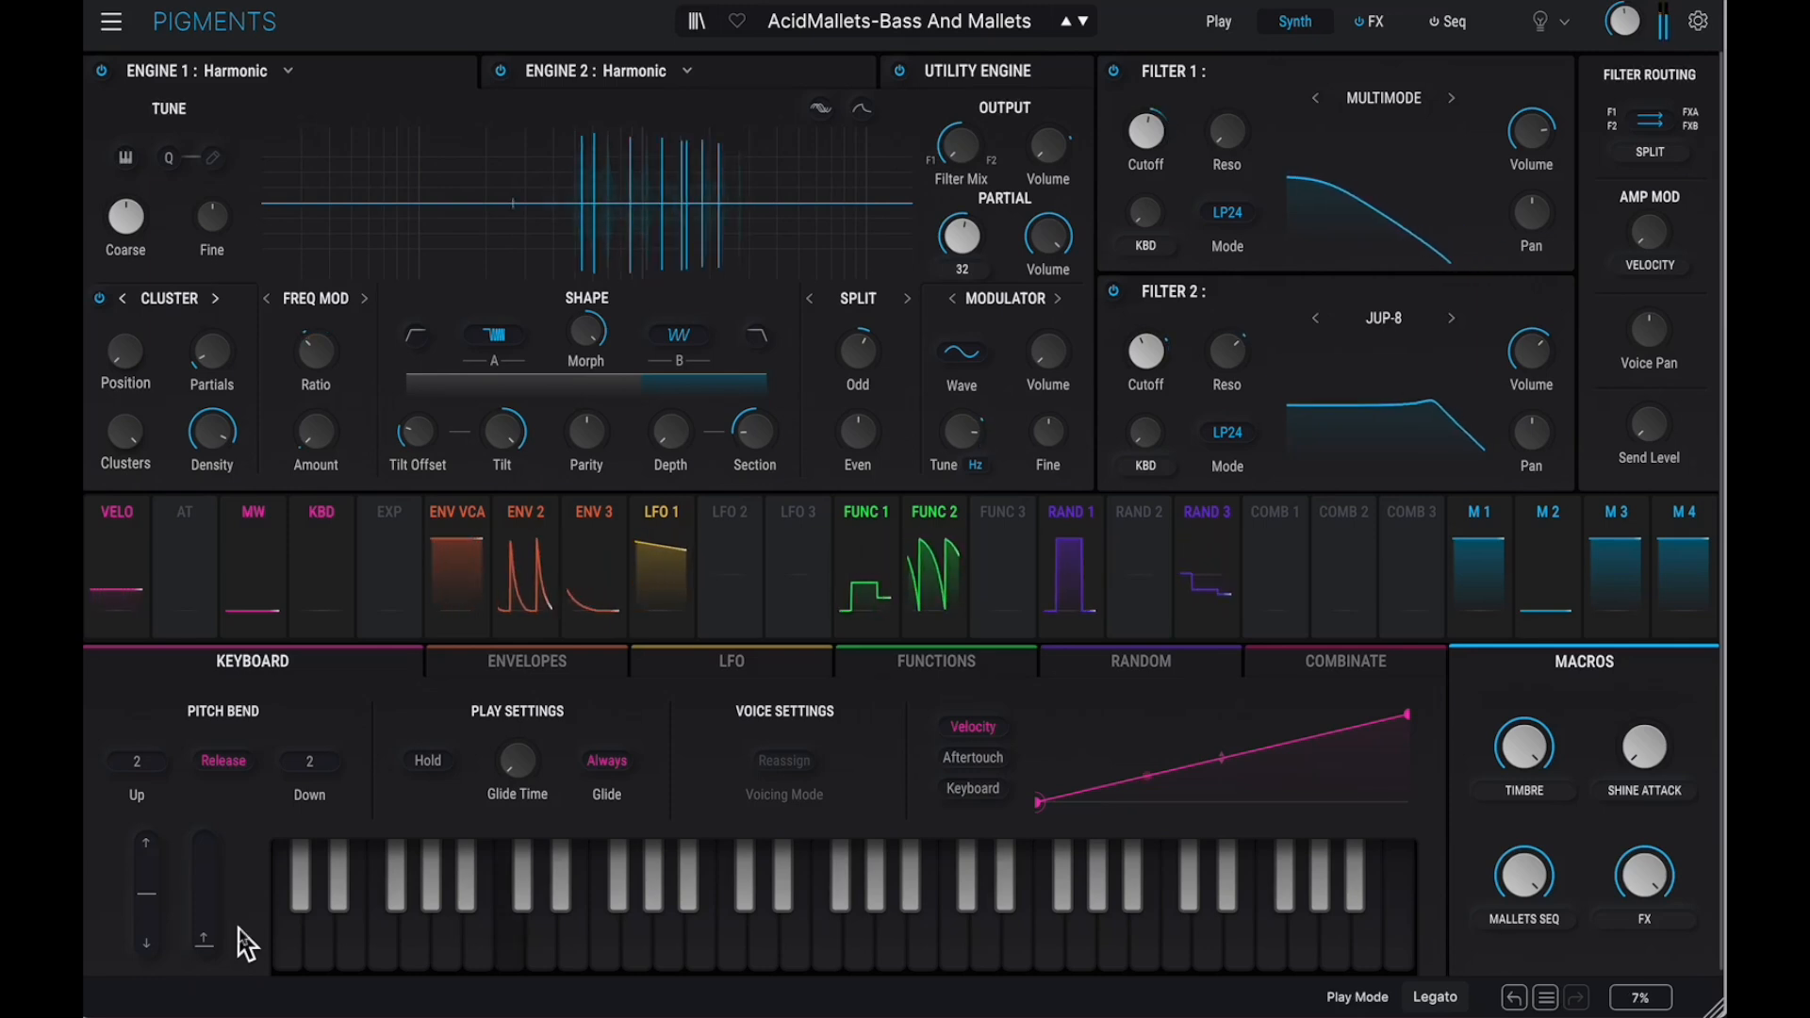
Sweep the modulation wheel up to its maximum and back down to zero to compare the sound.
left_click_drag(210, 948, 206, 679)
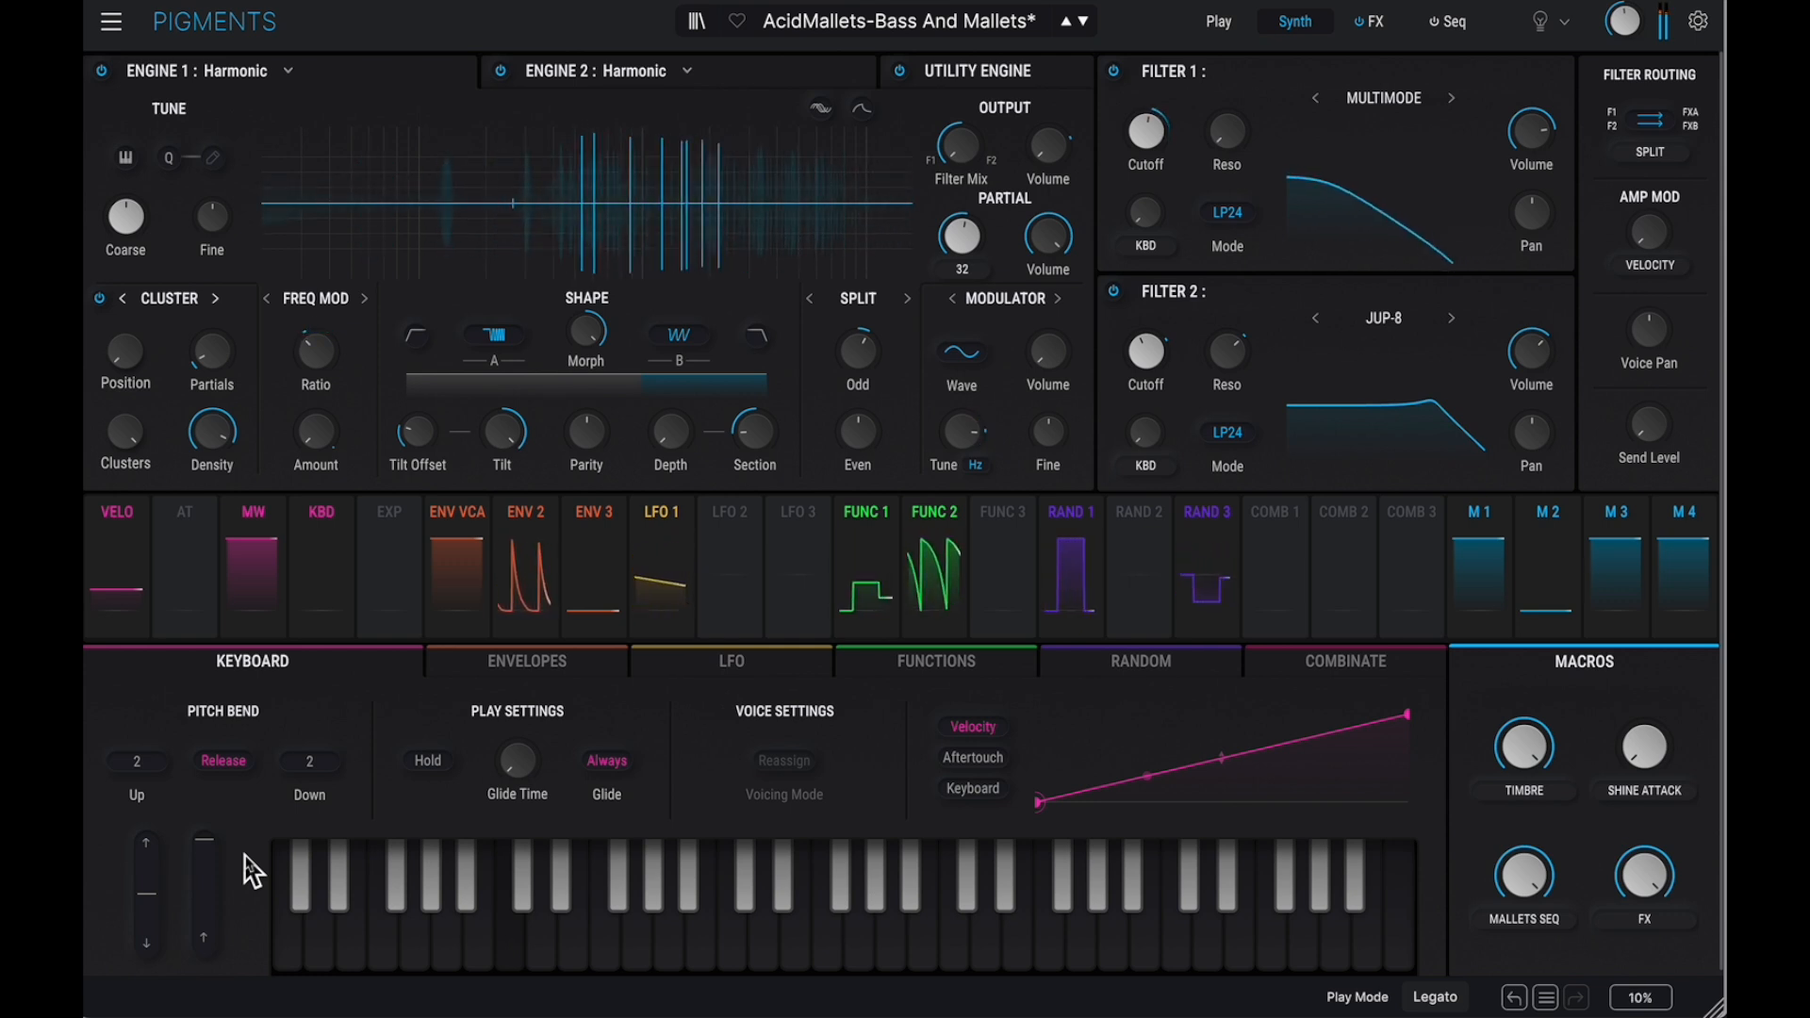
mouse_move(209, 842)
left_click_drag(210, 842, 163, 1000)
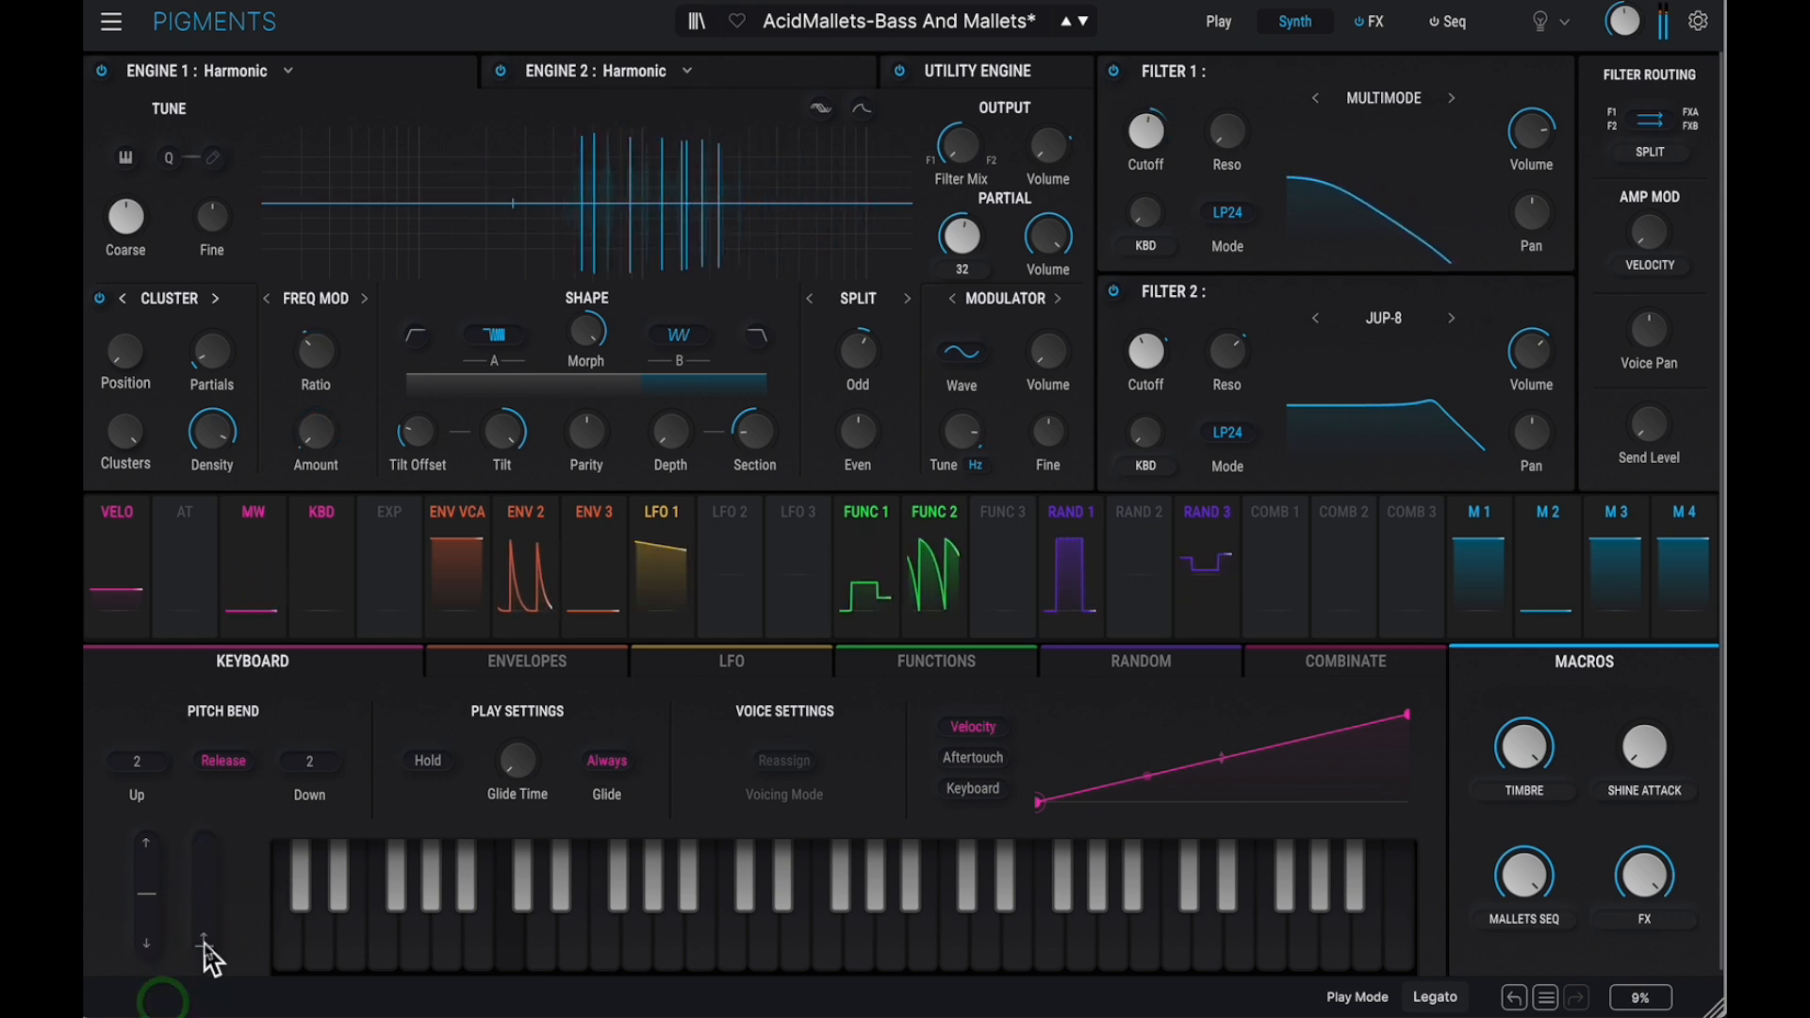